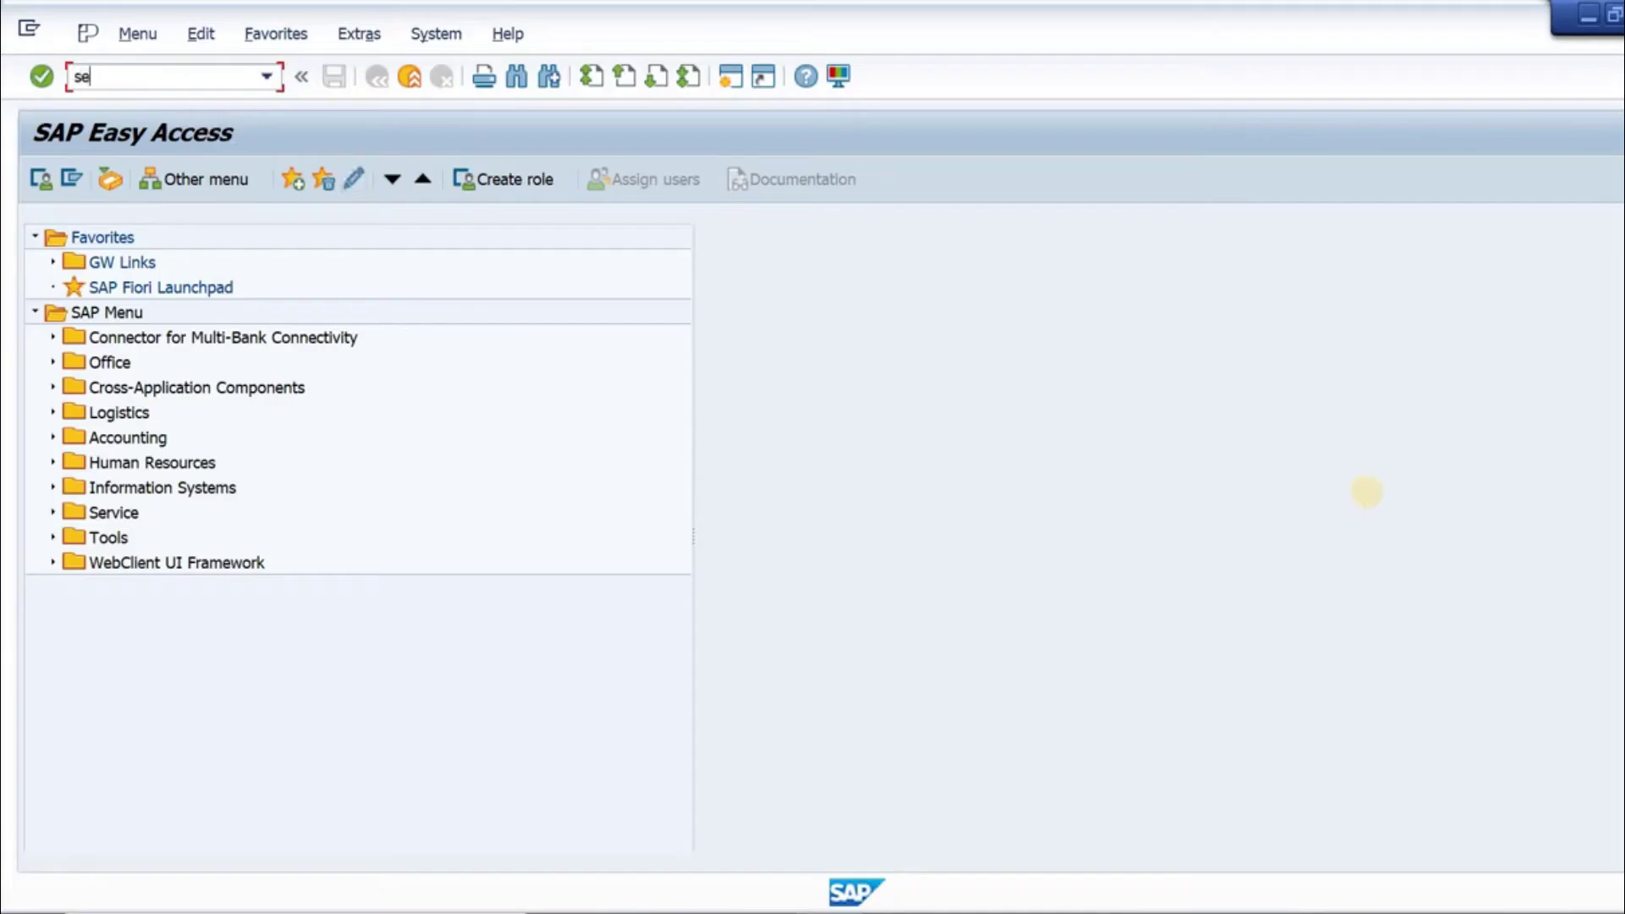
Run transaction SE11 and display database table MSEG, copying the table name from the Notepad list
{"action": "type", "text": "11"}
{"action": "key", "text": "Return"}
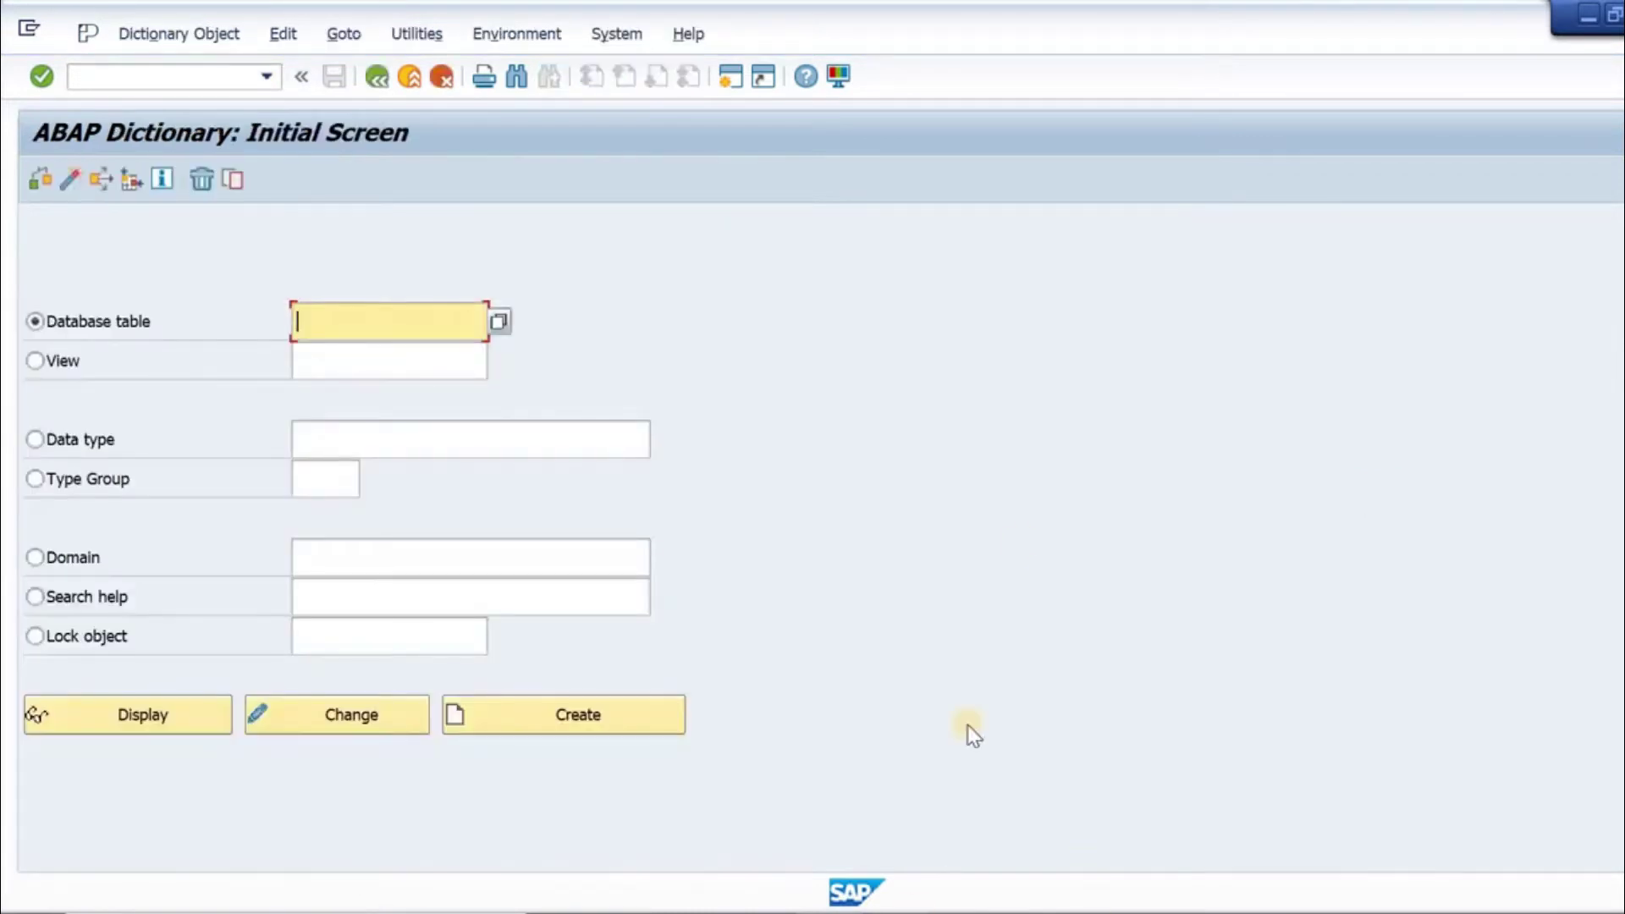
{"action": "key", "text": "alt+Tab"}
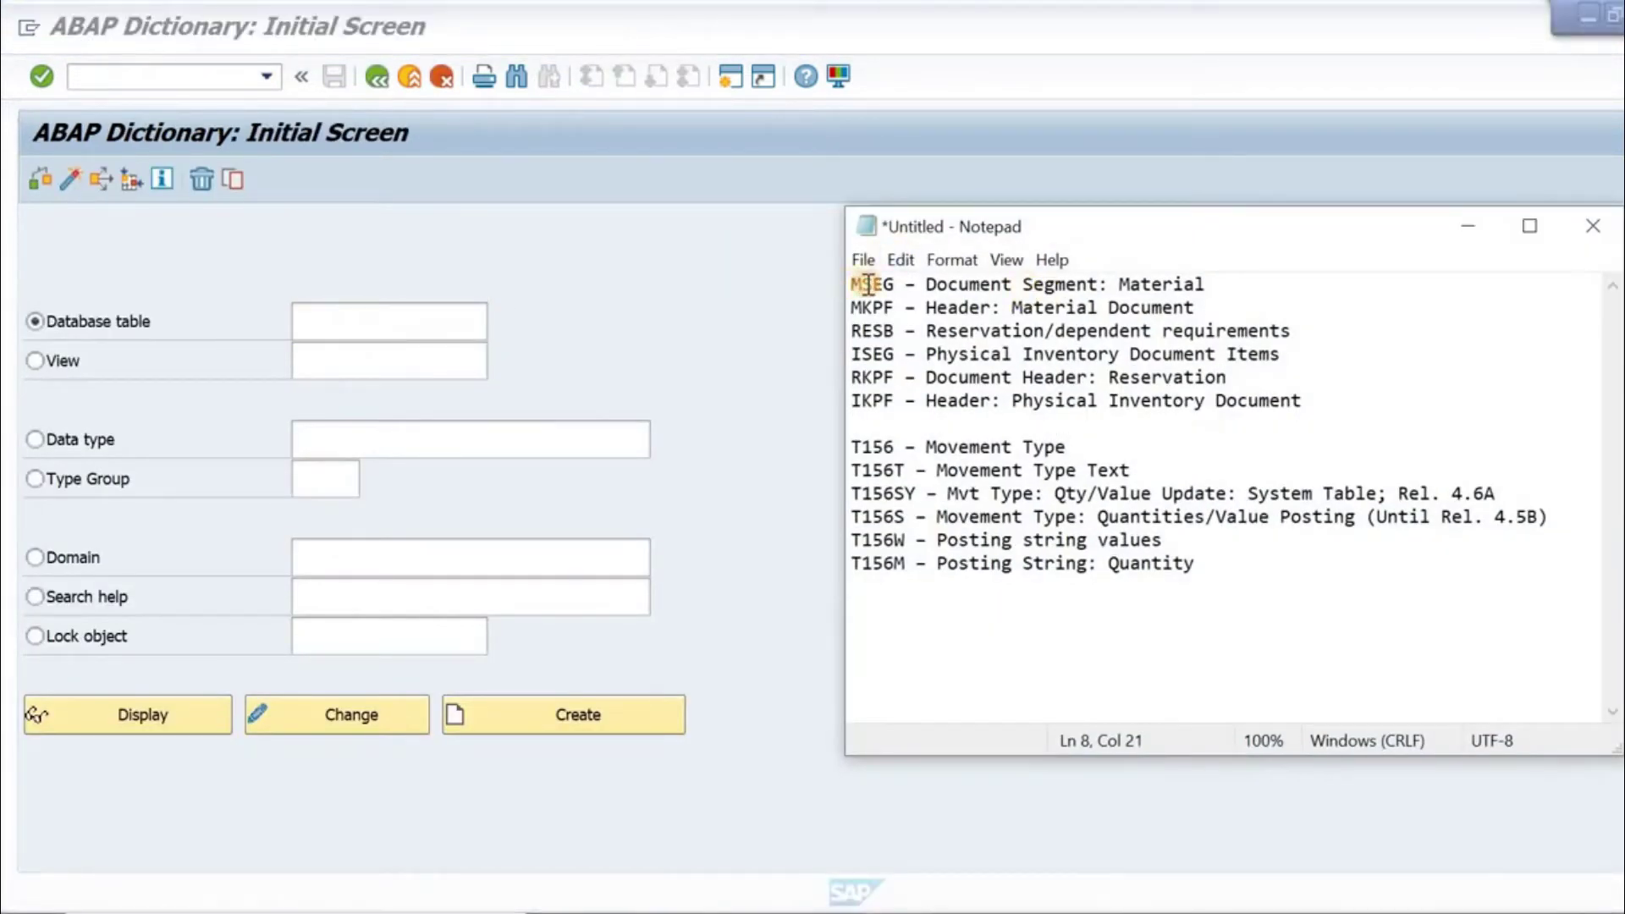
{"action": "double_click", "coordinate": [870, 284]}
{"action": "key", "text": "ctrl+c"}
{"action": "left_click", "coordinate": [375, 318]}
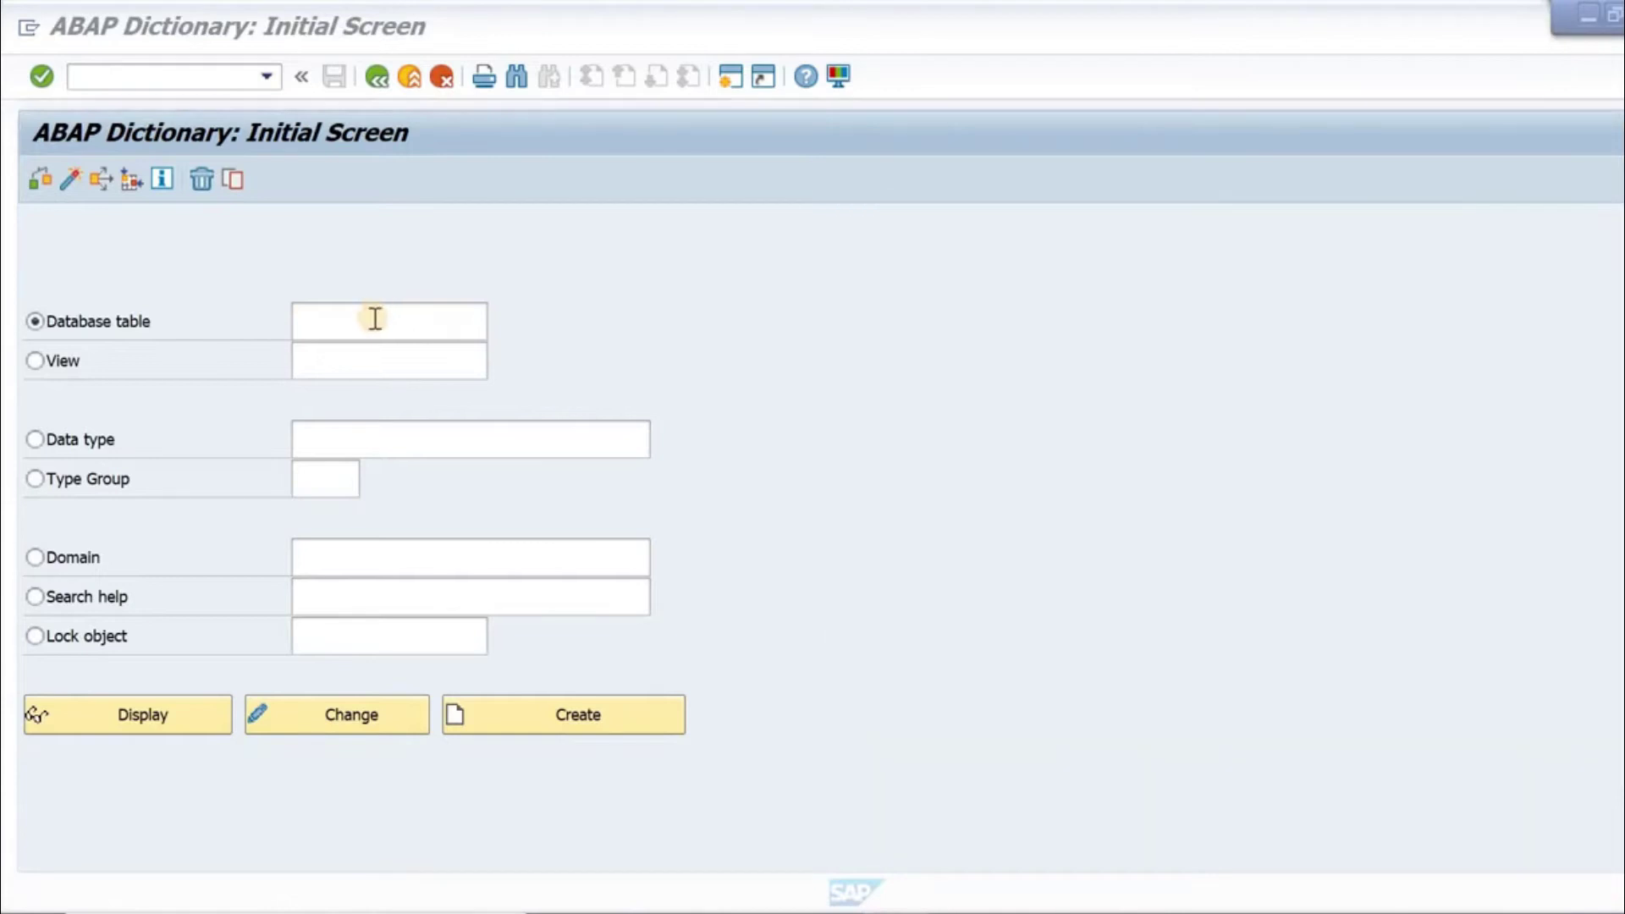
{"action": "key", "text": "ctrl+v"}
{"action": "left_click", "coordinate": [142, 715]}
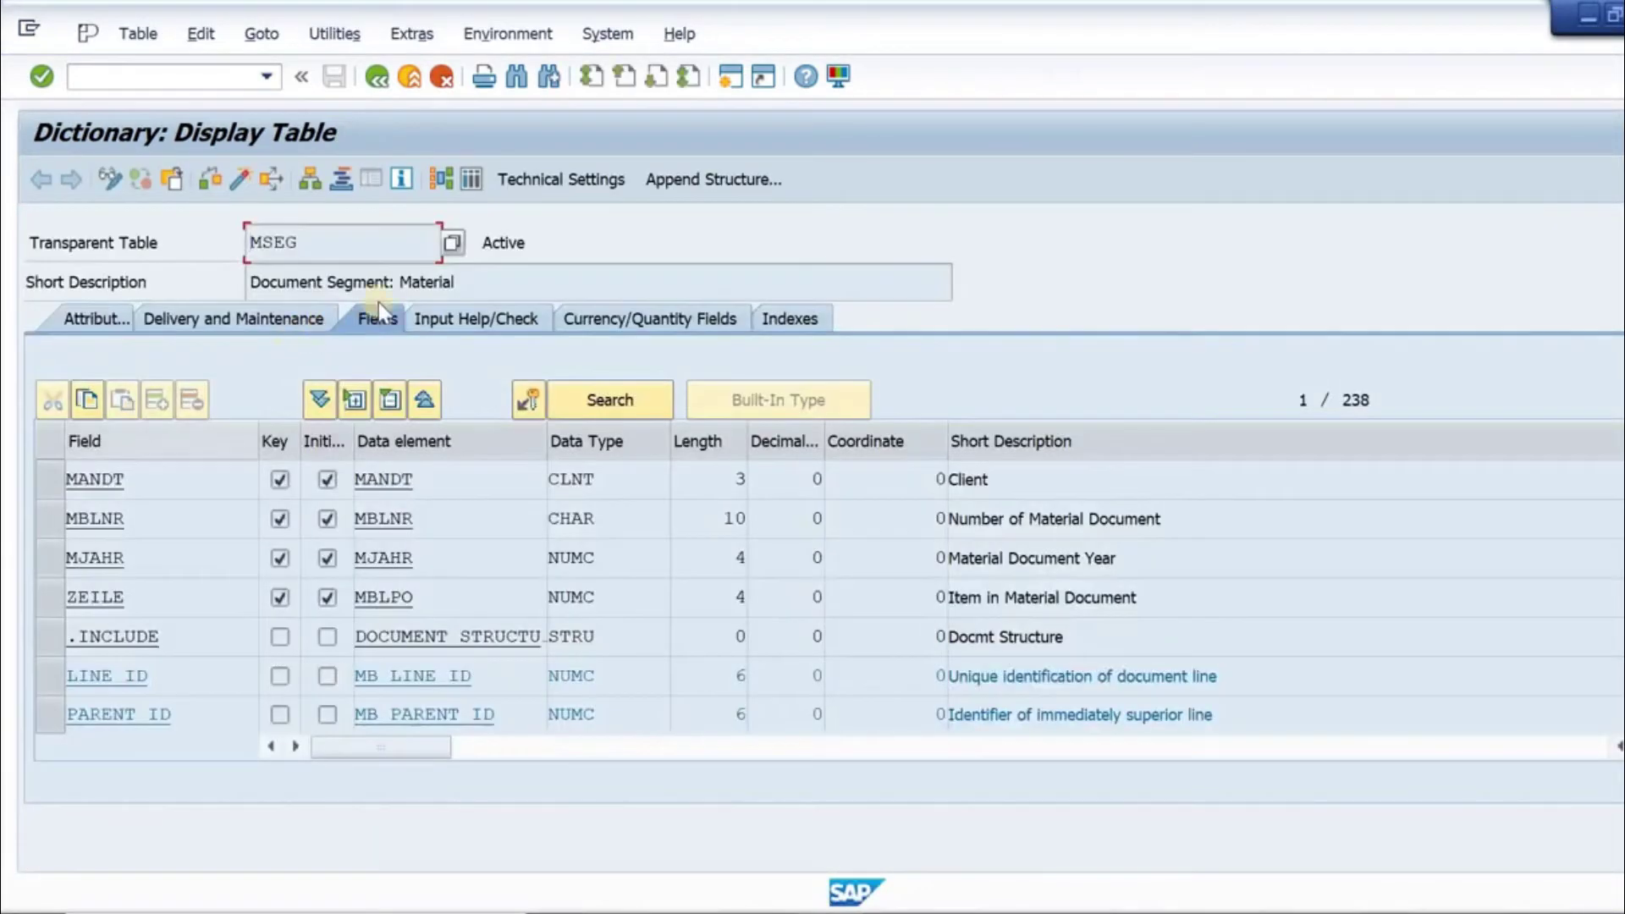
Examine MSEG's short description and its field list, from the material document key fields through the material, plant and batch fields
{"action": "left_click_drag", "start_coordinate": [506, 278], "coordinate": [246, 280]}
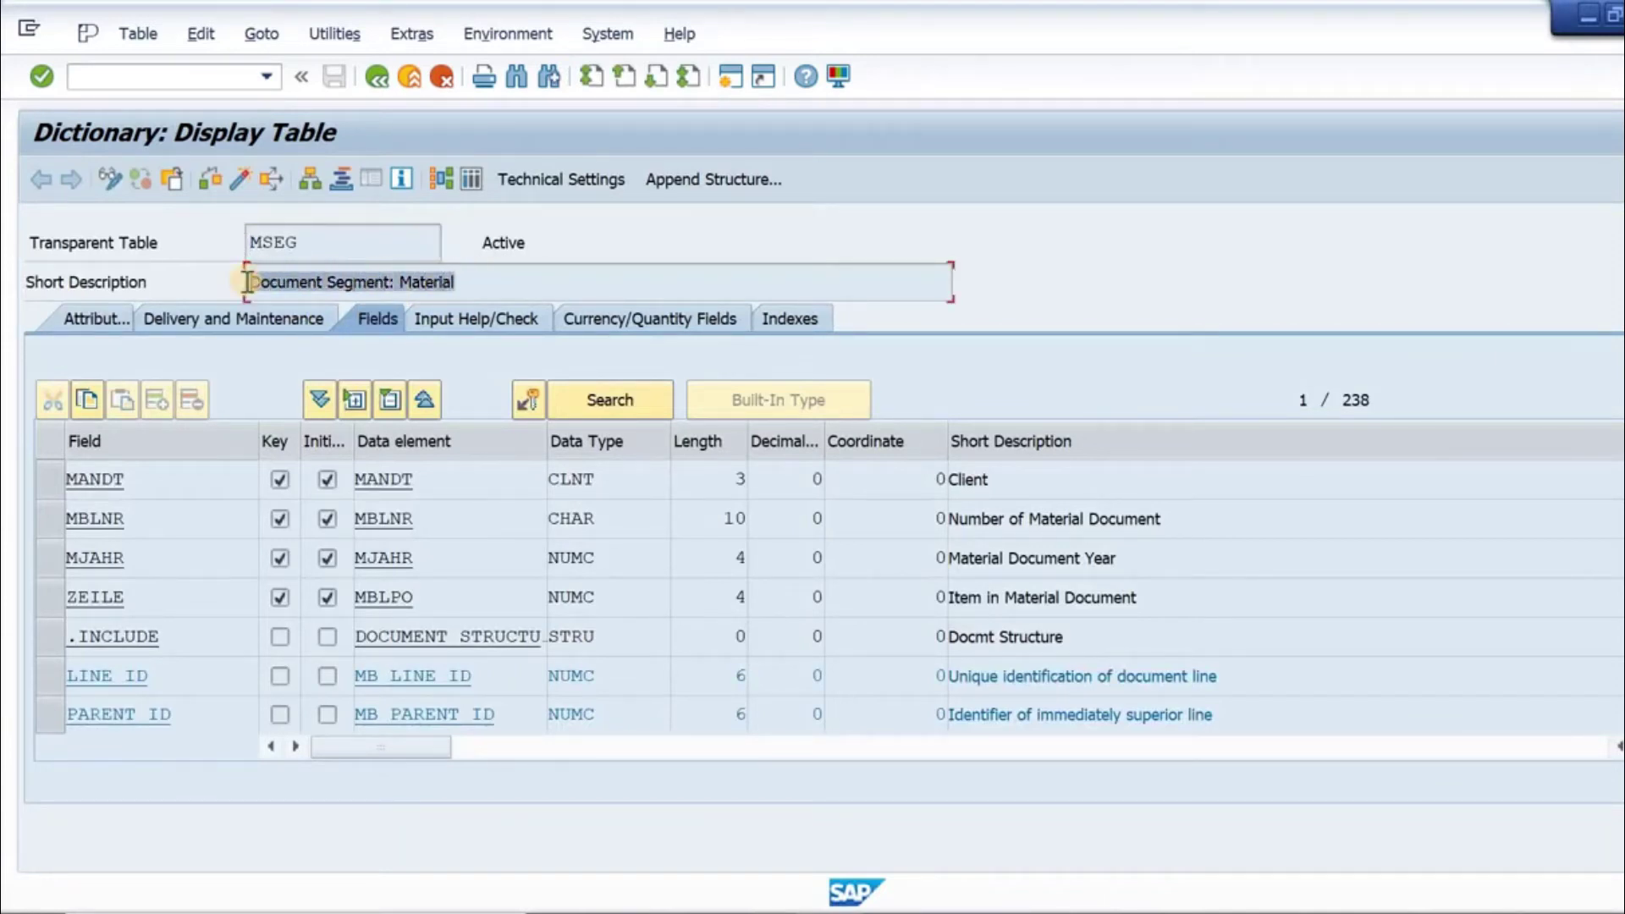
{"action": "left_click", "coordinate": [246, 280]}
{"action": "left_click", "coordinate": [952, 558]}
{"action": "left_click_drag", "start_coordinate": [1095, 519], "coordinate": [957, 519]}
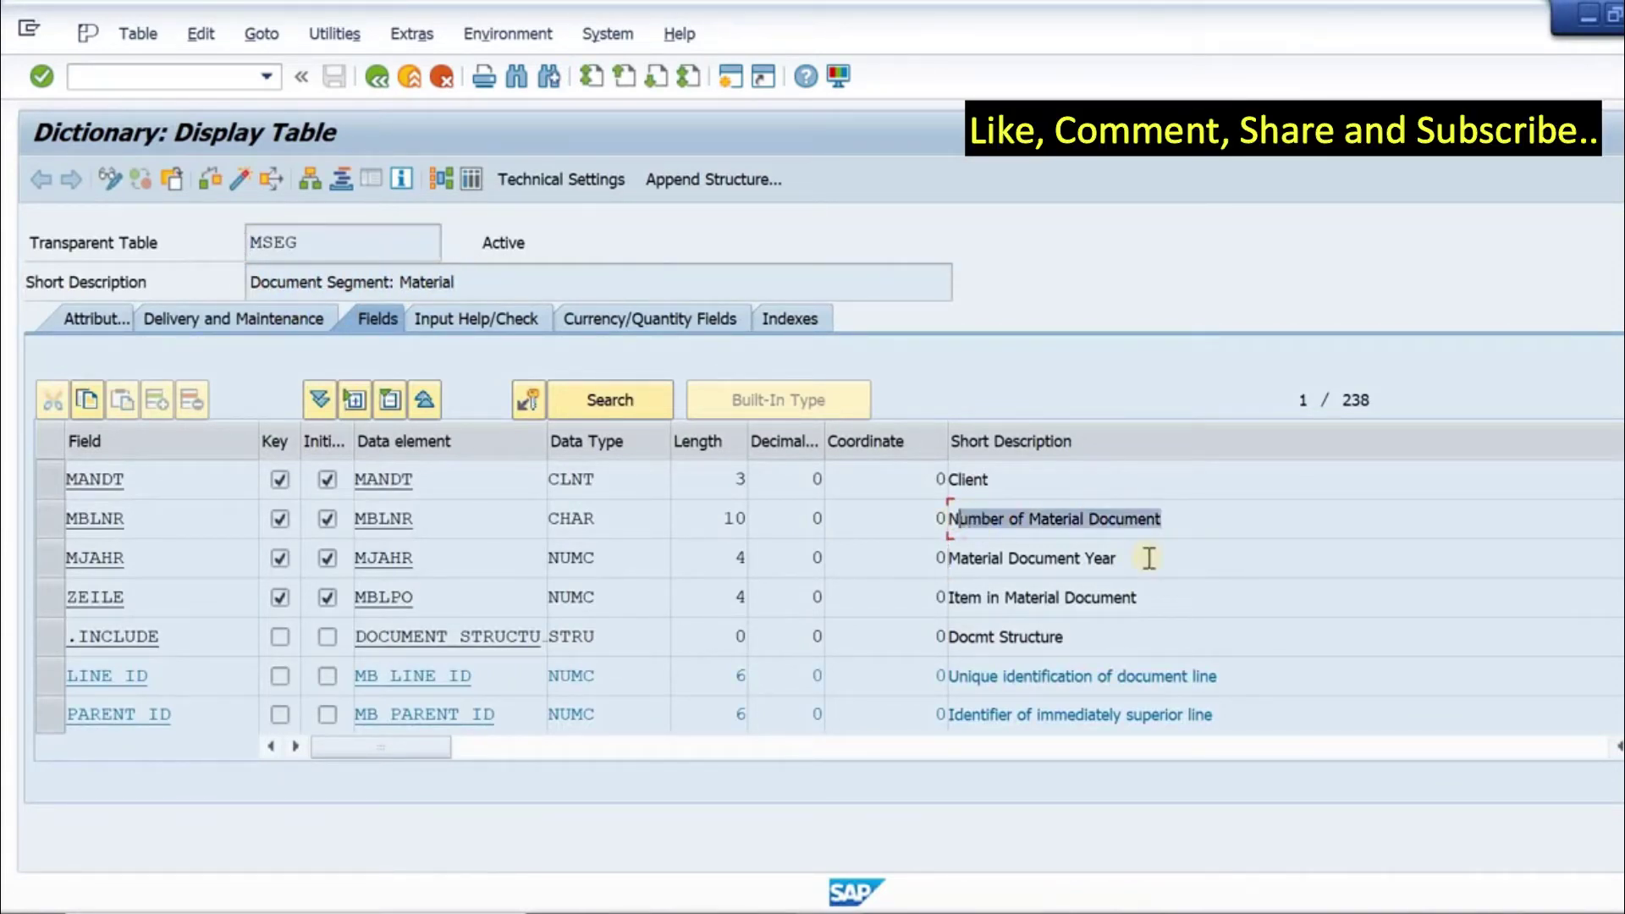
{"action": "left_click_drag", "start_coordinate": [1150, 558], "coordinate": [936, 546]}
{"action": "scroll", "coordinate": [830, 597], "scroll_direction": "down", "scroll_amount": 4}
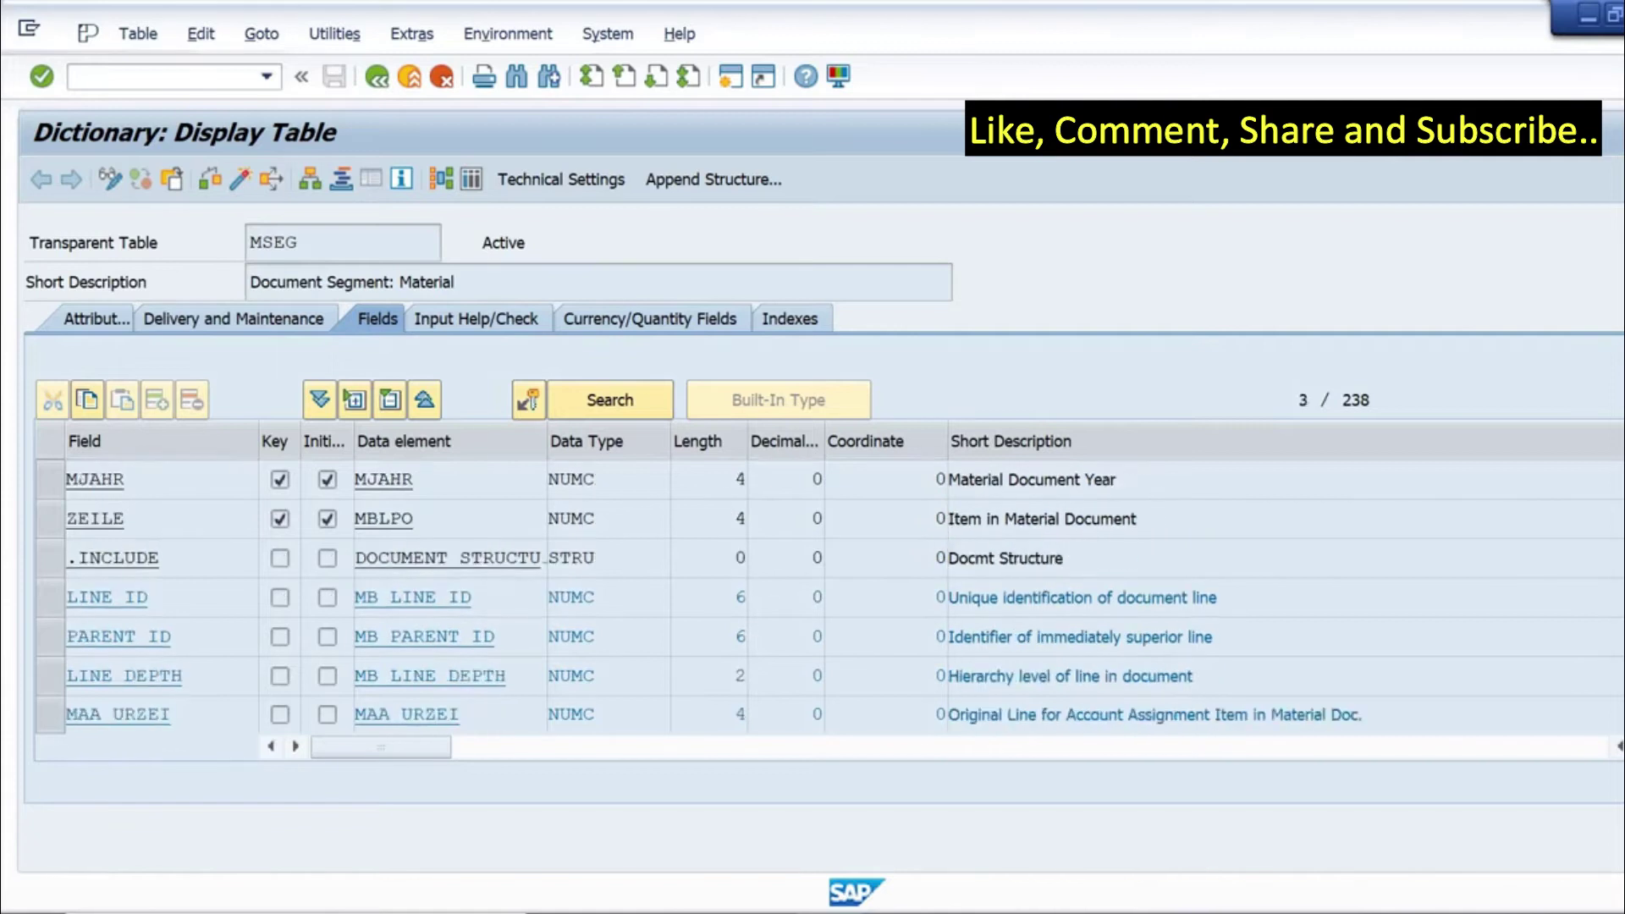
{"action": "scroll", "coordinate": [1135, 707], "scroll_direction": "down", "scroll_amount": 2}
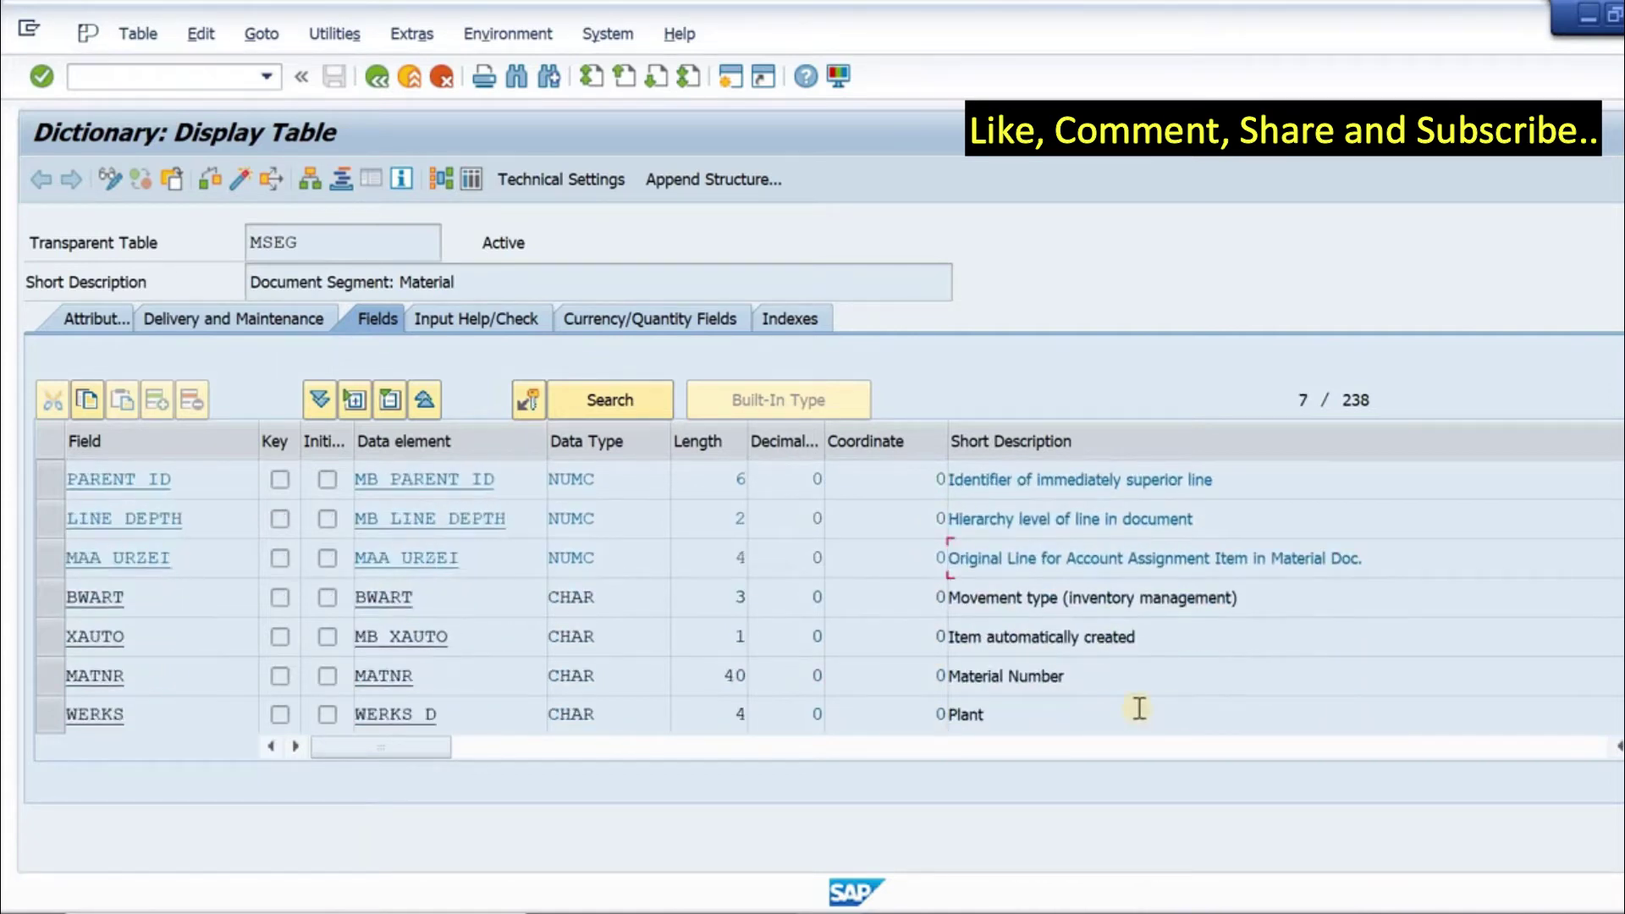
{"action": "left_click", "coordinate": [974, 669]}
{"action": "scroll", "coordinate": [1044, 595], "scroll_direction": "down", "scroll_amount": 4}
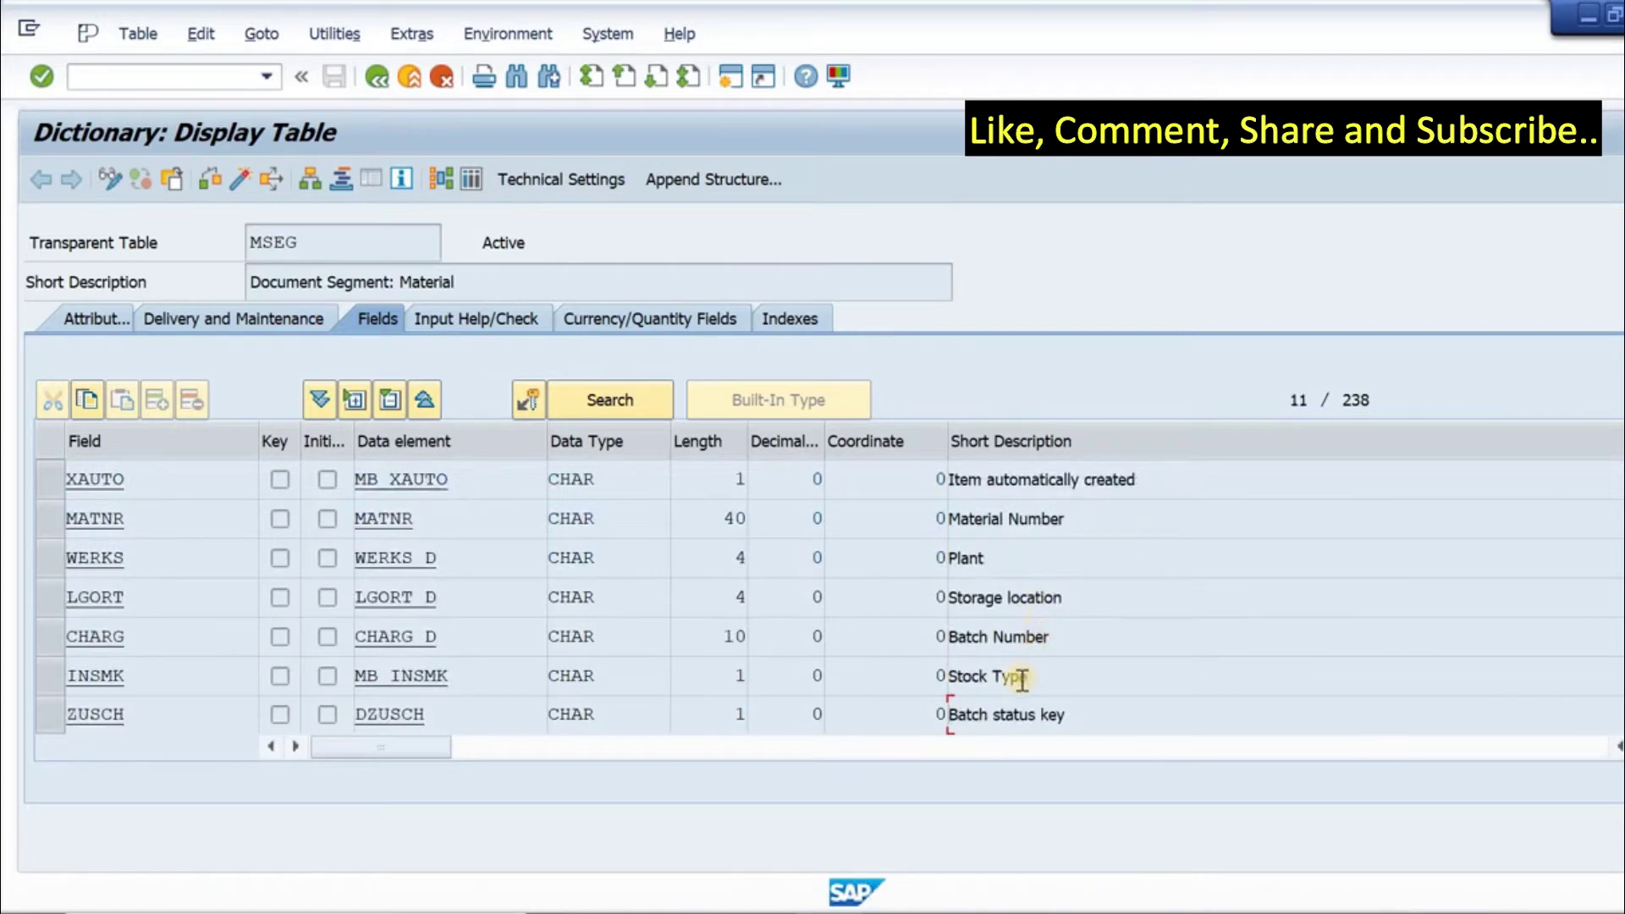
Copy the table name MKPF from the Notepad list and display that table as the other development object
{"action": "key", "text": "alt+Tab"}
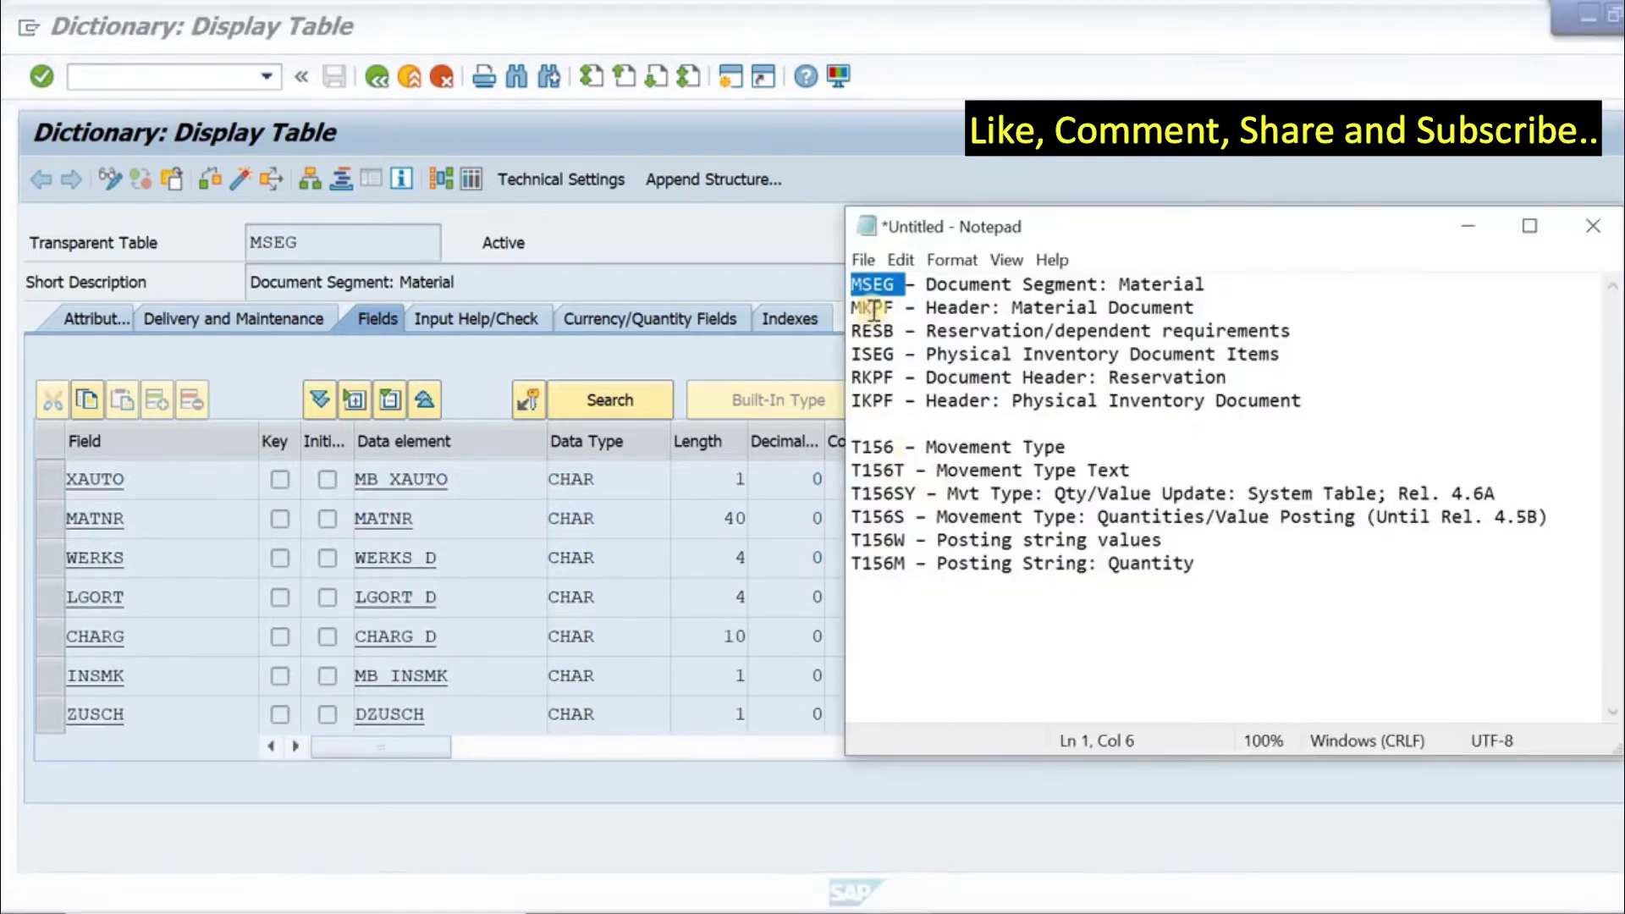
{"action": "double_click", "coordinate": [873, 310]}
{"action": "key", "text": "ctrl+c"}
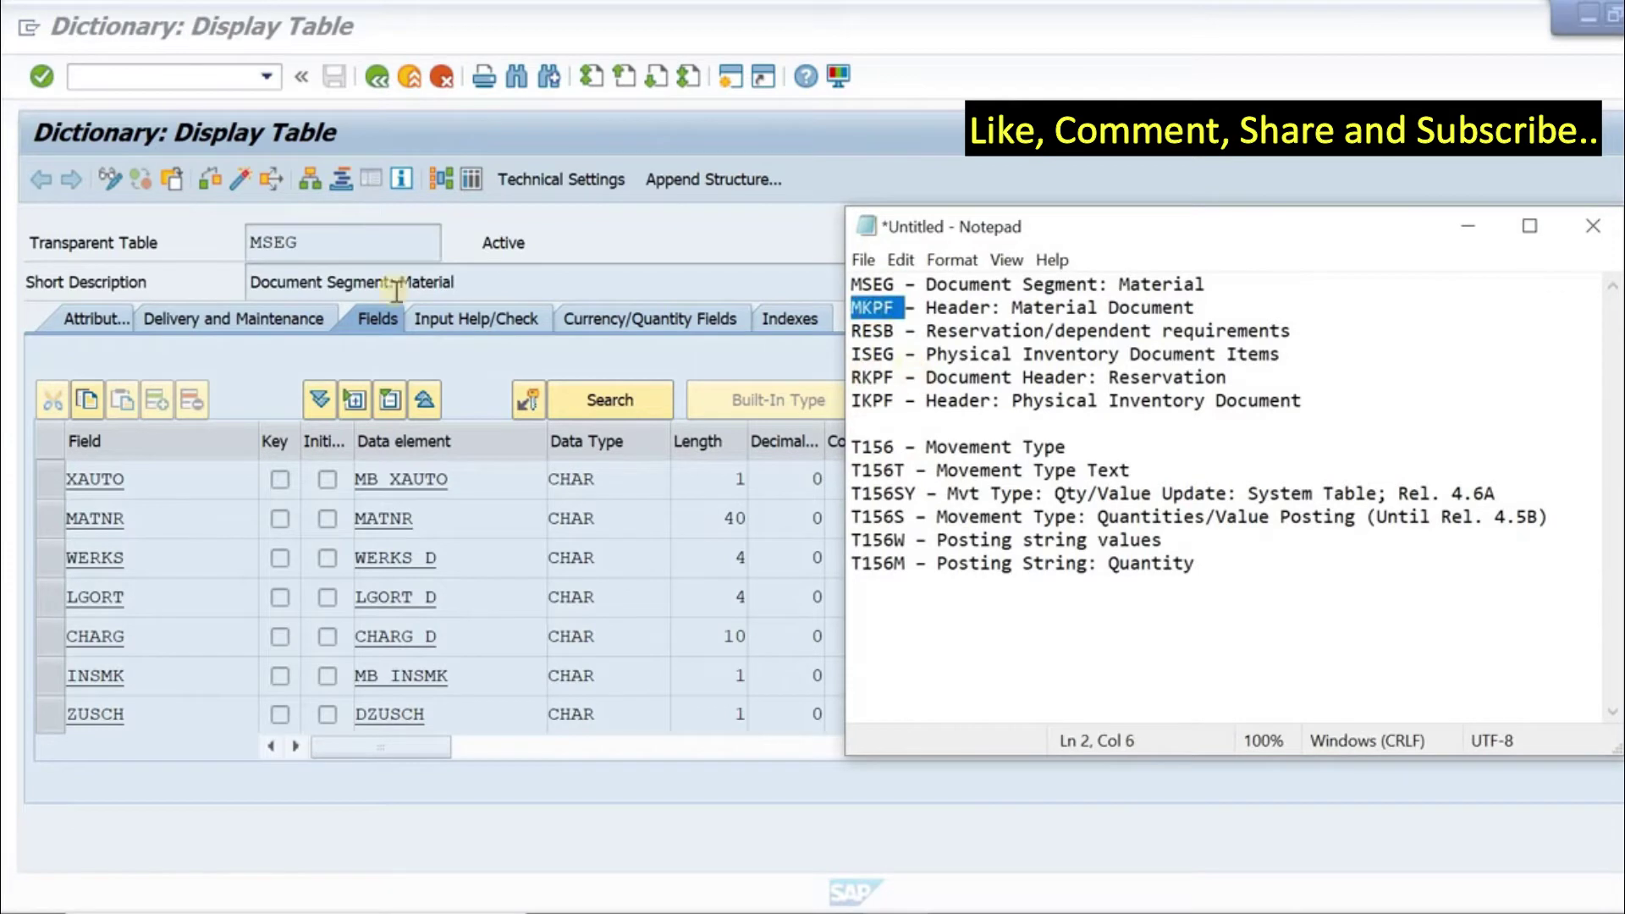
{"action": "left_click", "coordinate": [324, 245]}
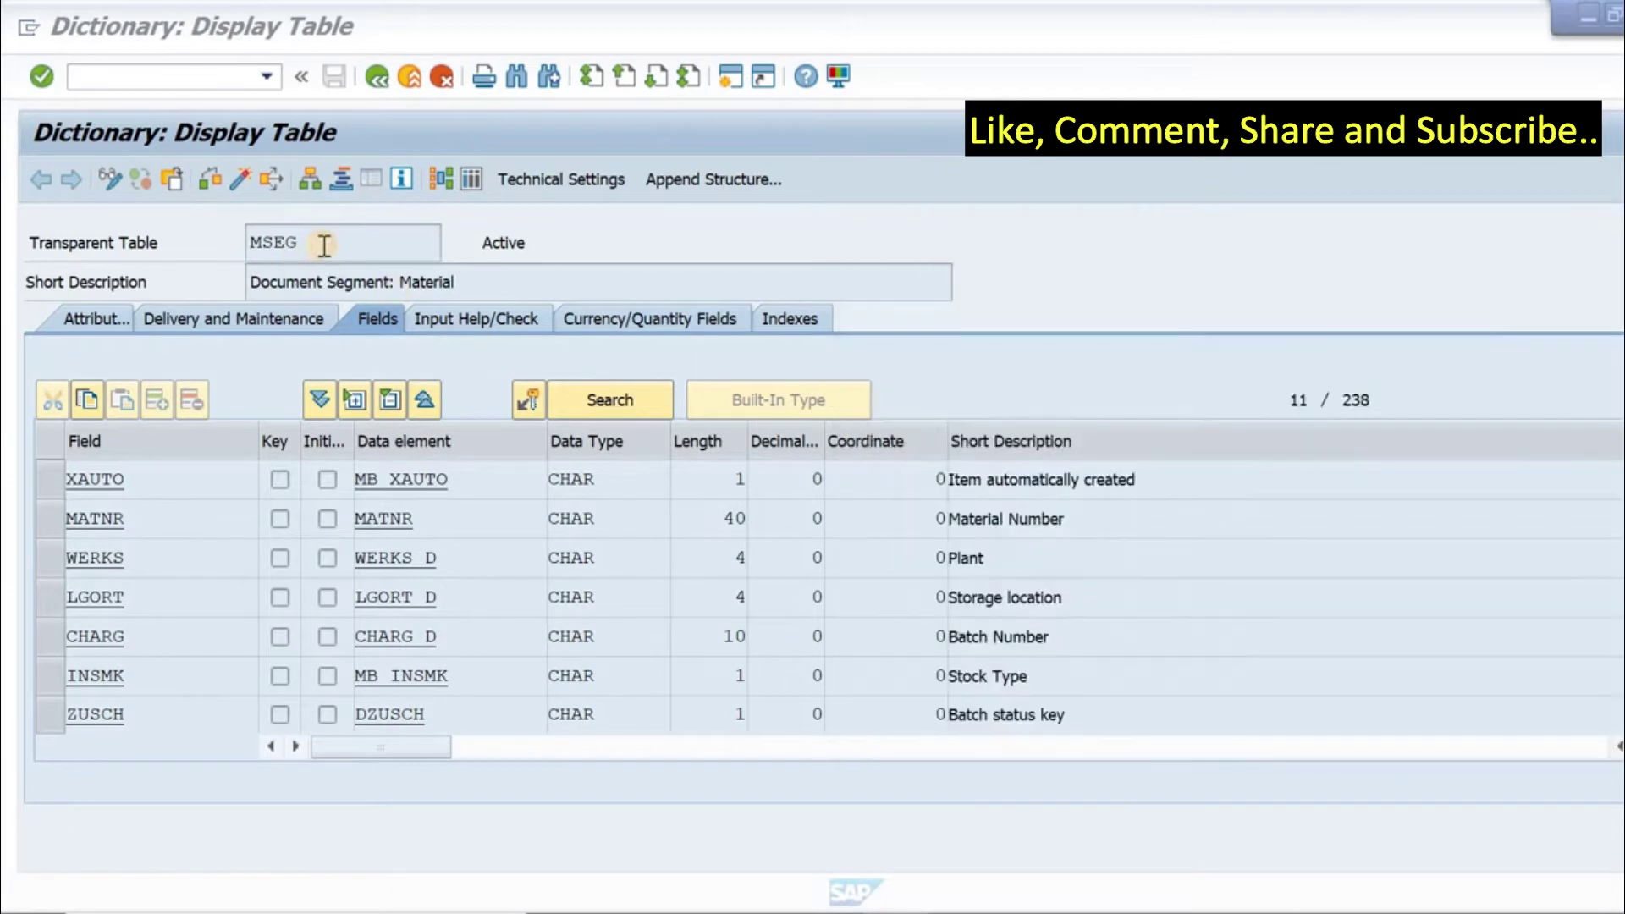
{"action": "left_click", "coordinate": [174, 179]}
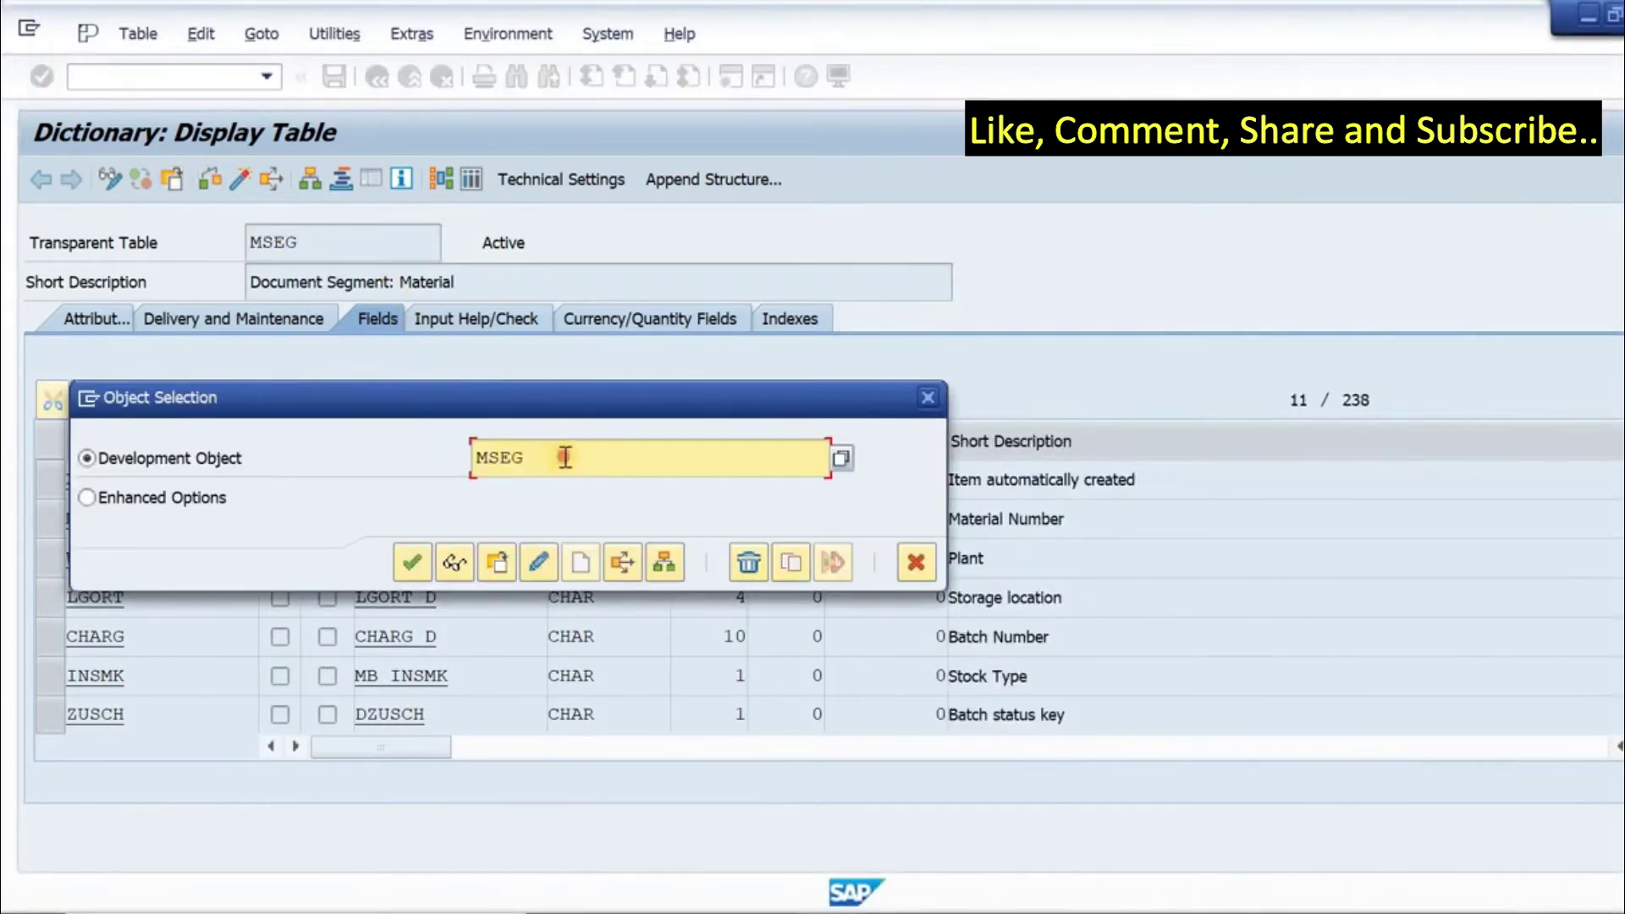
{"action": "key", "text": "BackSpace"}
{"action": "key", "text": "BackSpace"}
{"action": "key", "text": "BackSpace"}
{"action": "key", "text": "BackSpace"}
{"action": "key", "text": "ctrl+v"}
{"action": "left_click", "coordinate": [395, 477]}
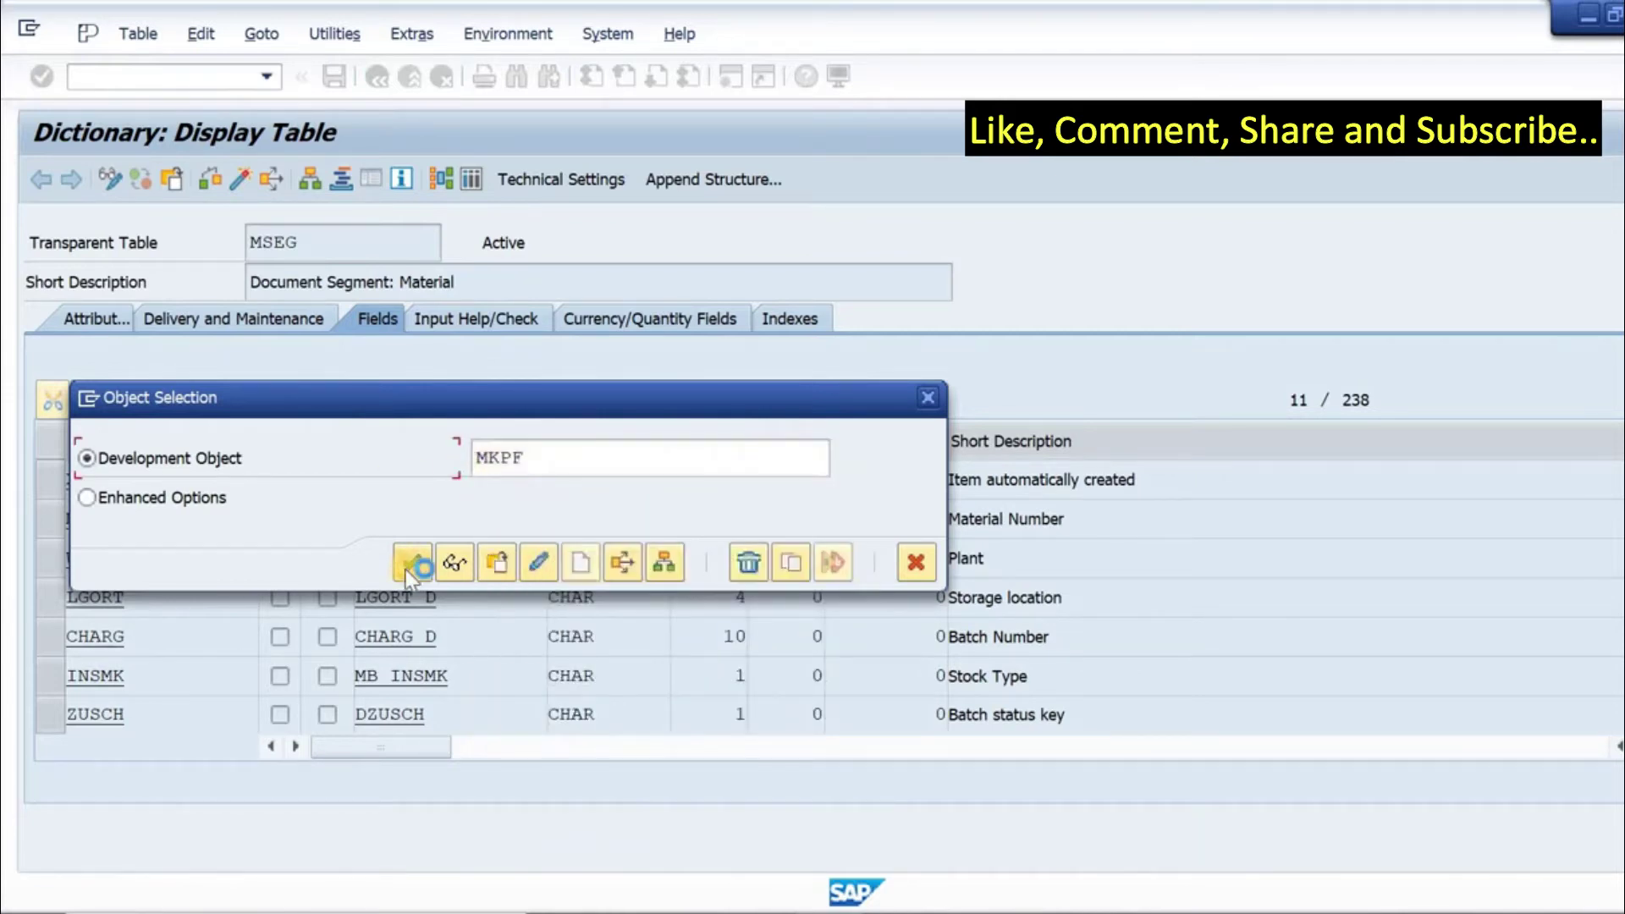
{"action": "left_click", "coordinate": [413, 562]}
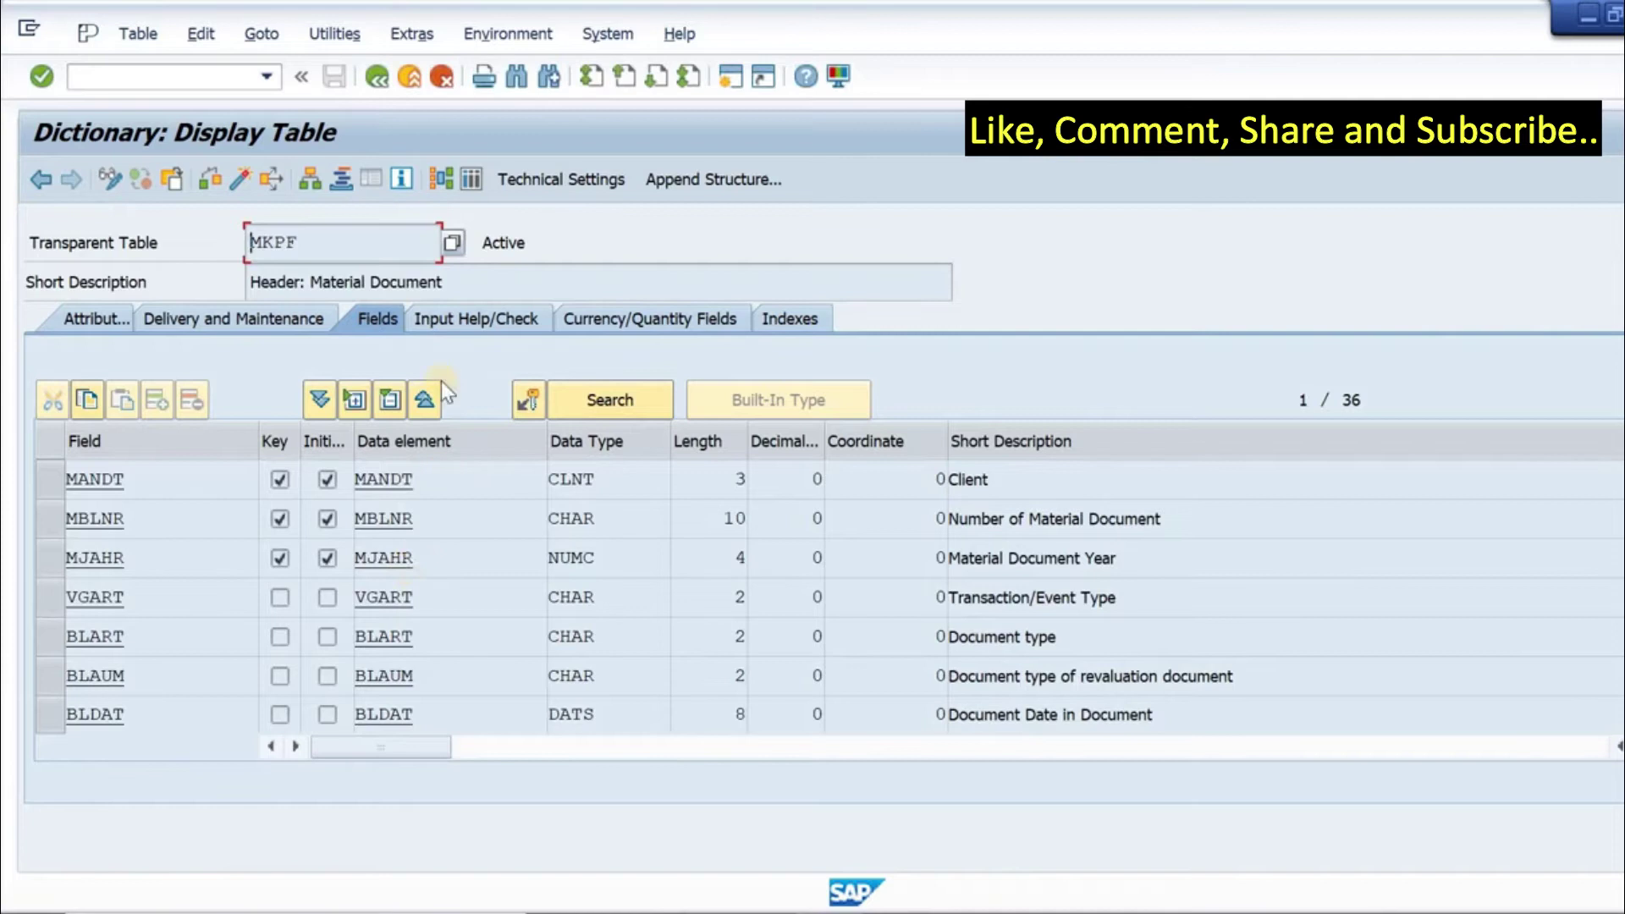
Examine MKPF's field list, including the document number, document type, posting date and reference document fields
{"action": "left_click", "coordinate": [1044, 520]}
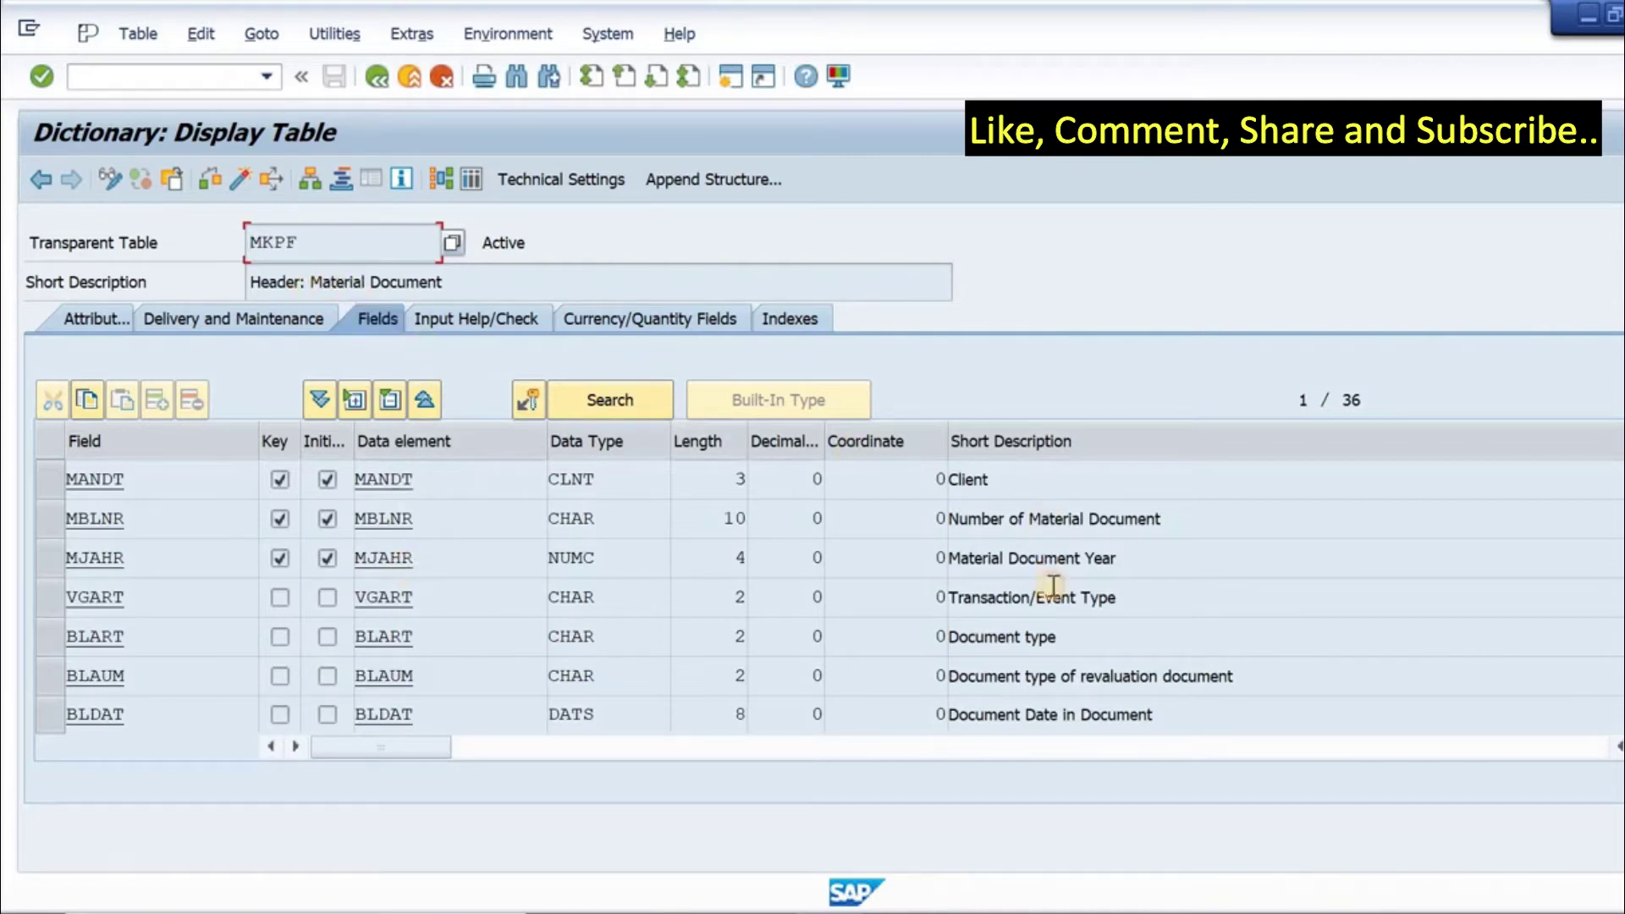
{"action": "left_click", "coordinate": [1040, 643]}
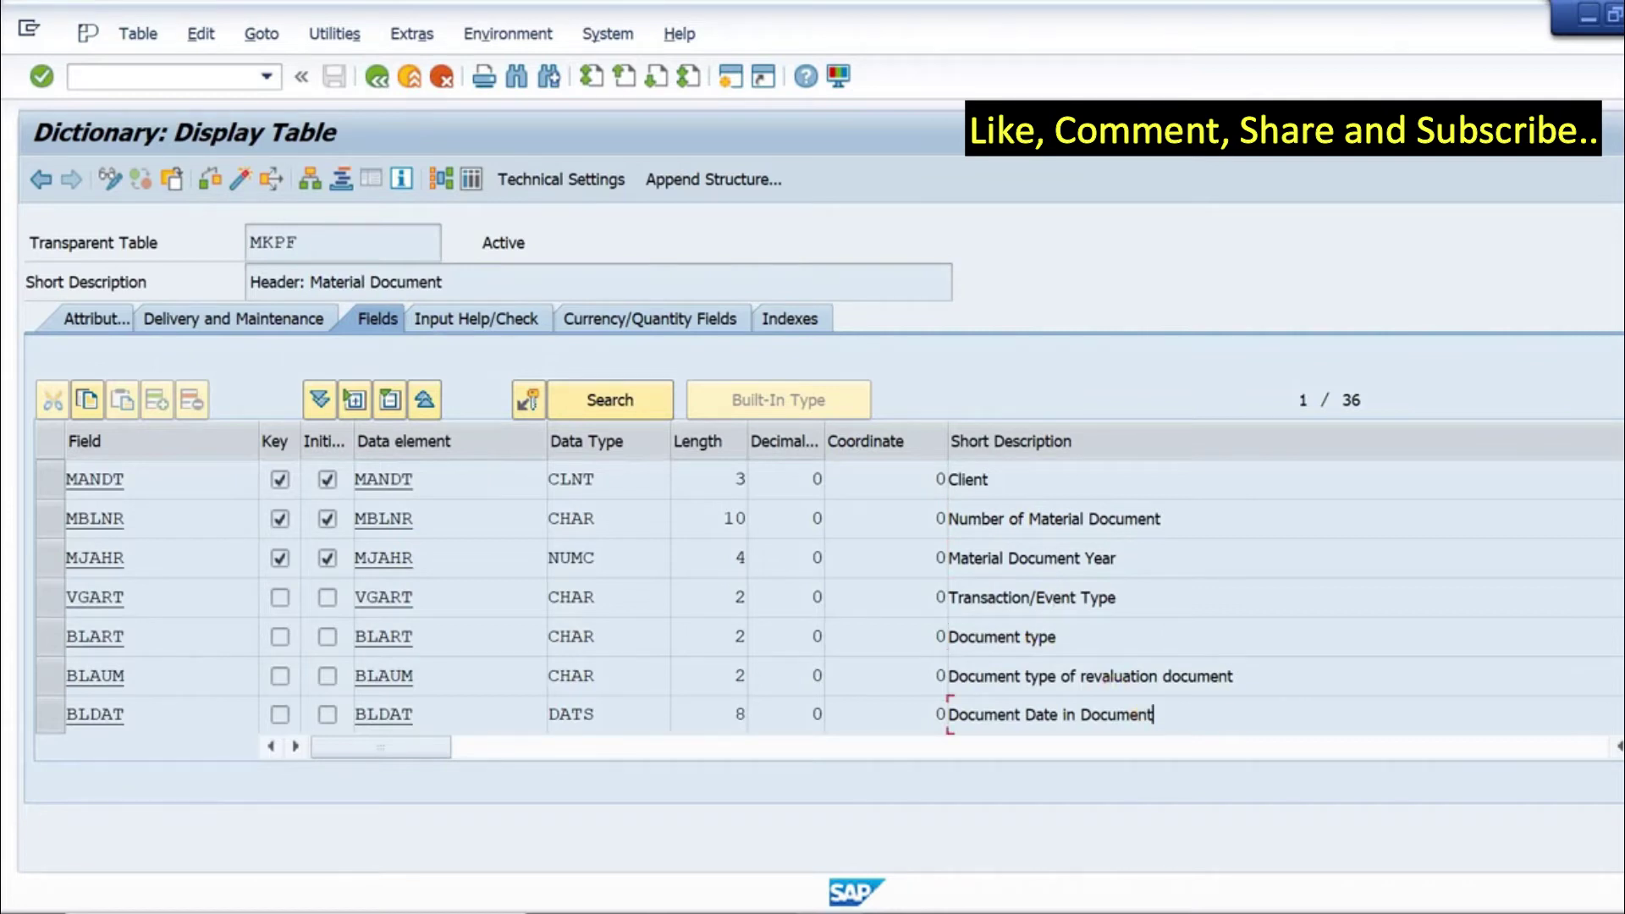
{"action": "key", "text": "Page_Down"}
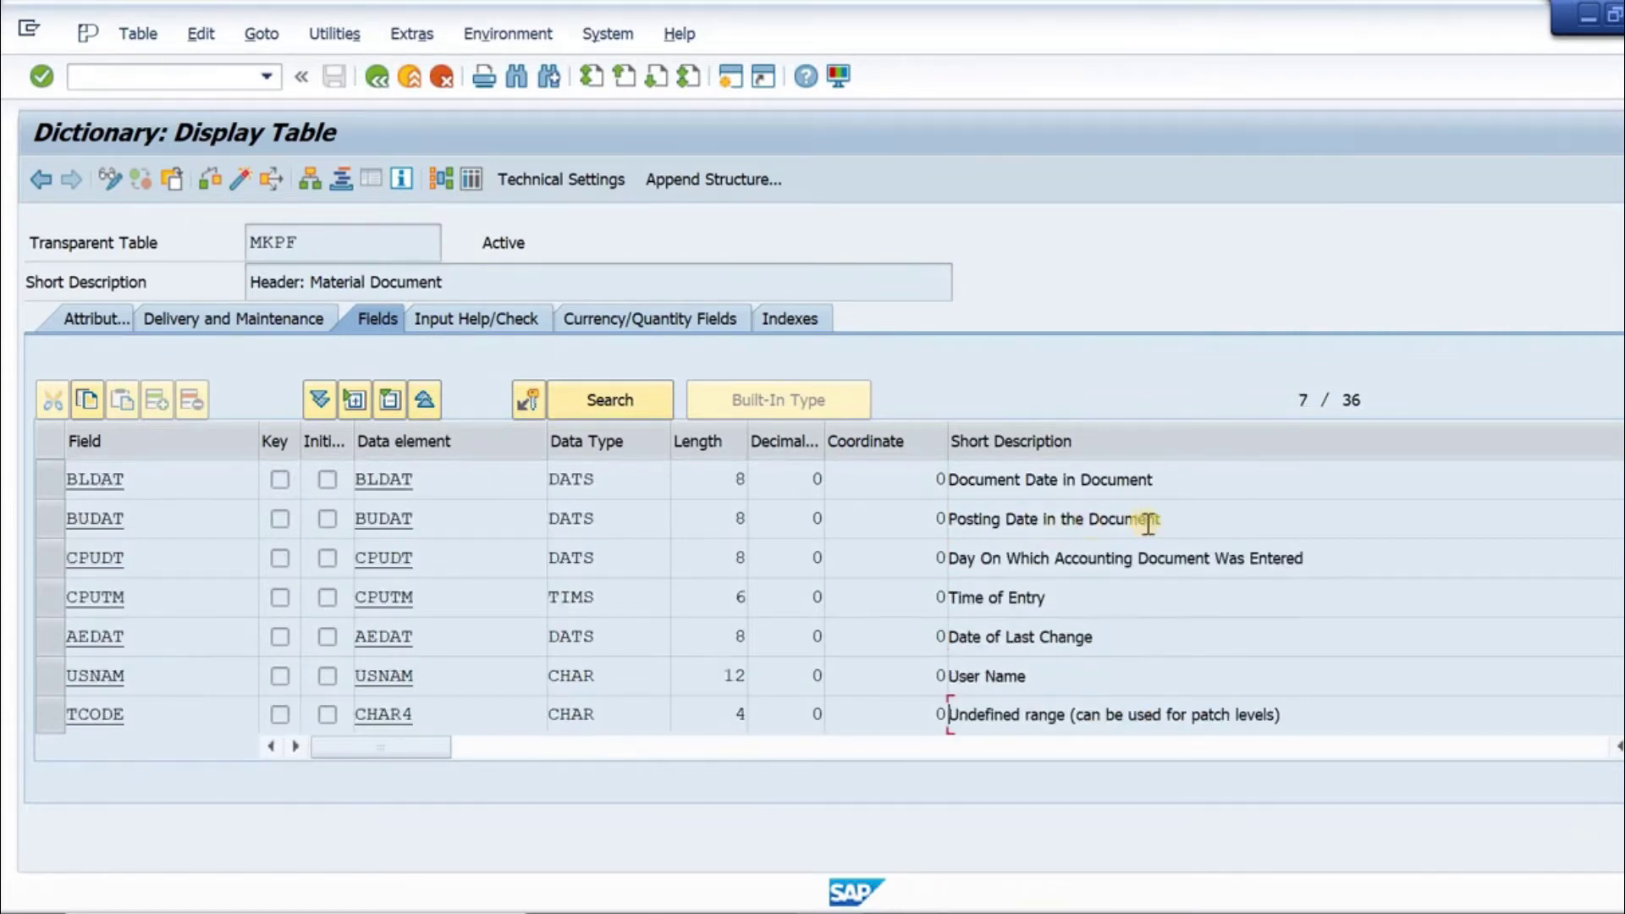
{"action": "left_click", "coordinate": [1186, 515]}
{"action": "left_click_drag", "start_coordinate": [1048, 518], "coordinate": [948, 521]}
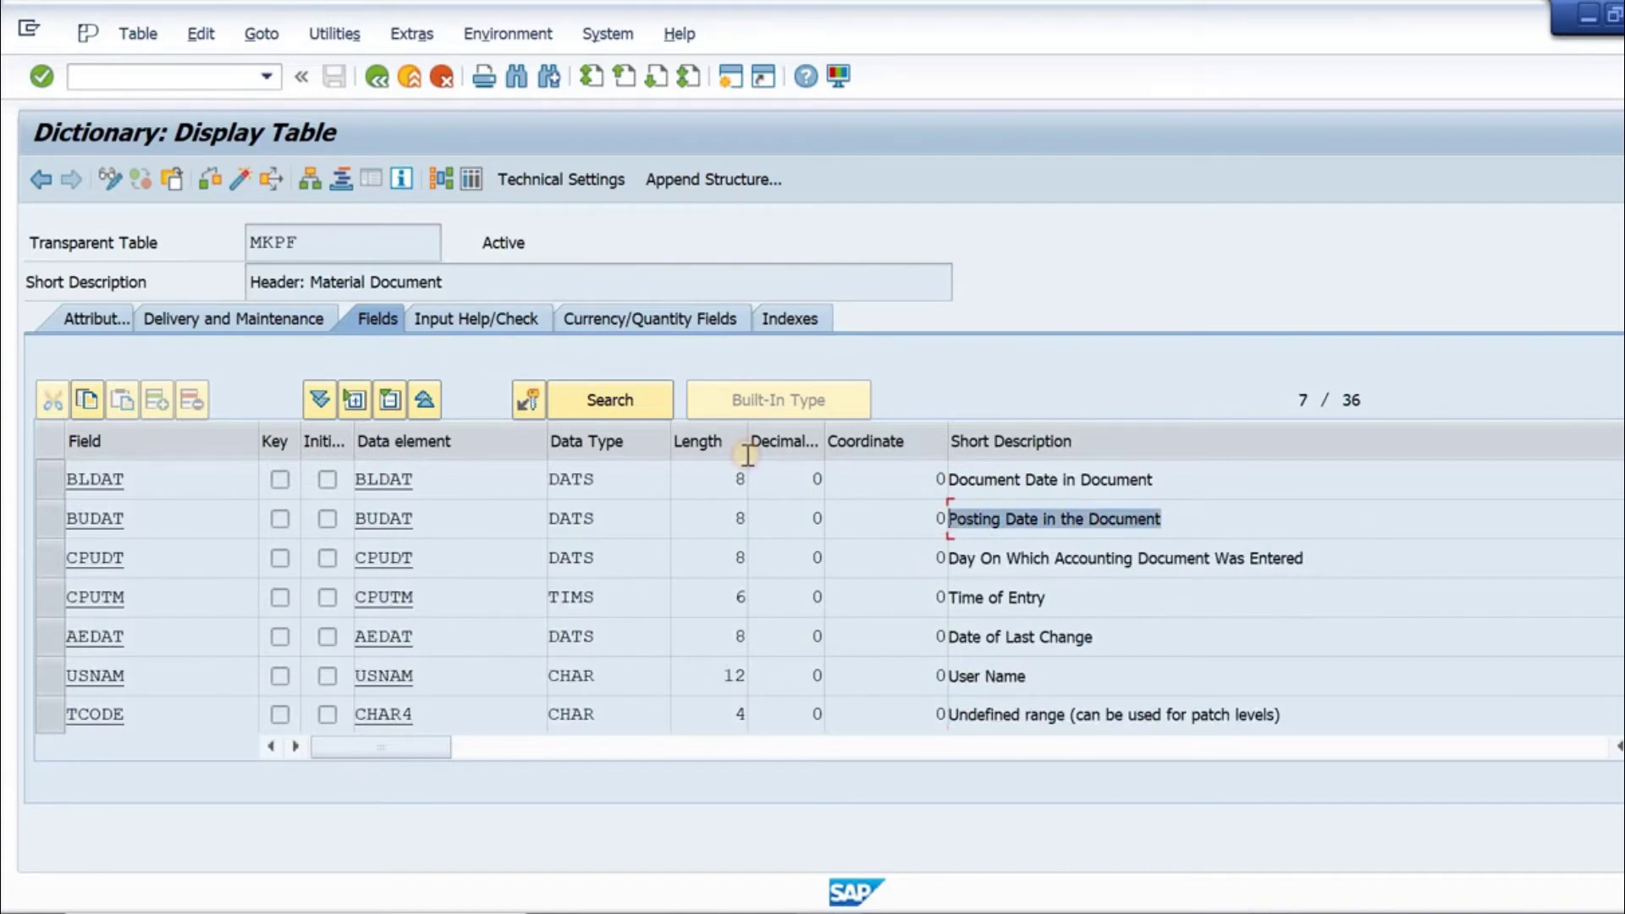
{"action": "left_click", "coordinate": [266, 250]}
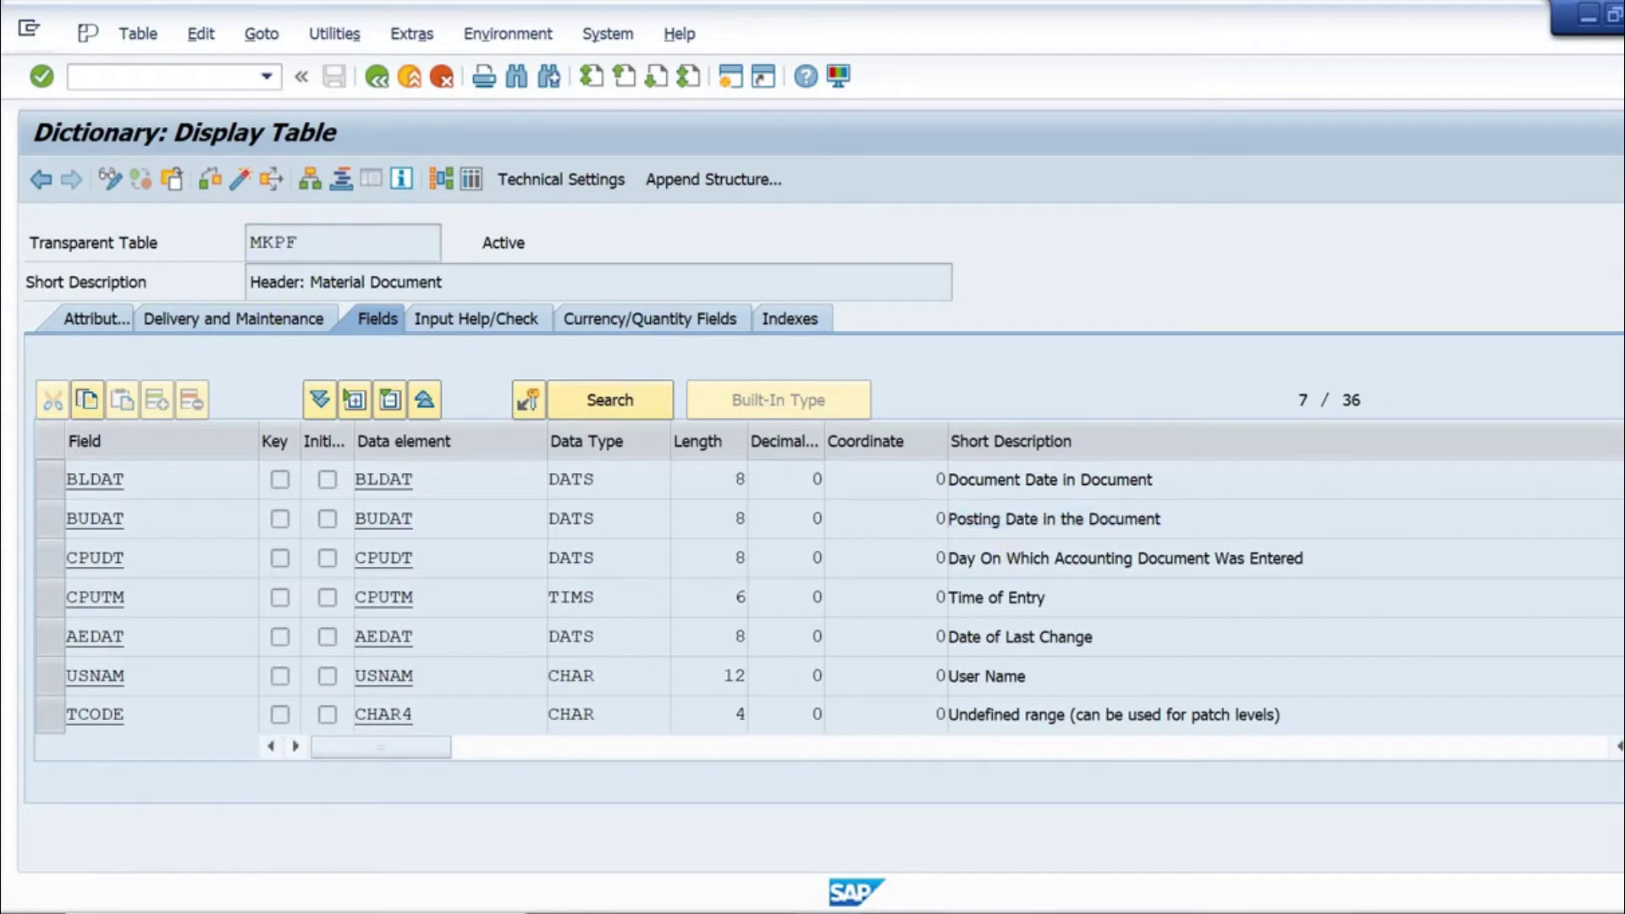
{"action": "scroll", "coordinate": [829, 596], "scroll_direction": "down", "scroll_amount": 4}
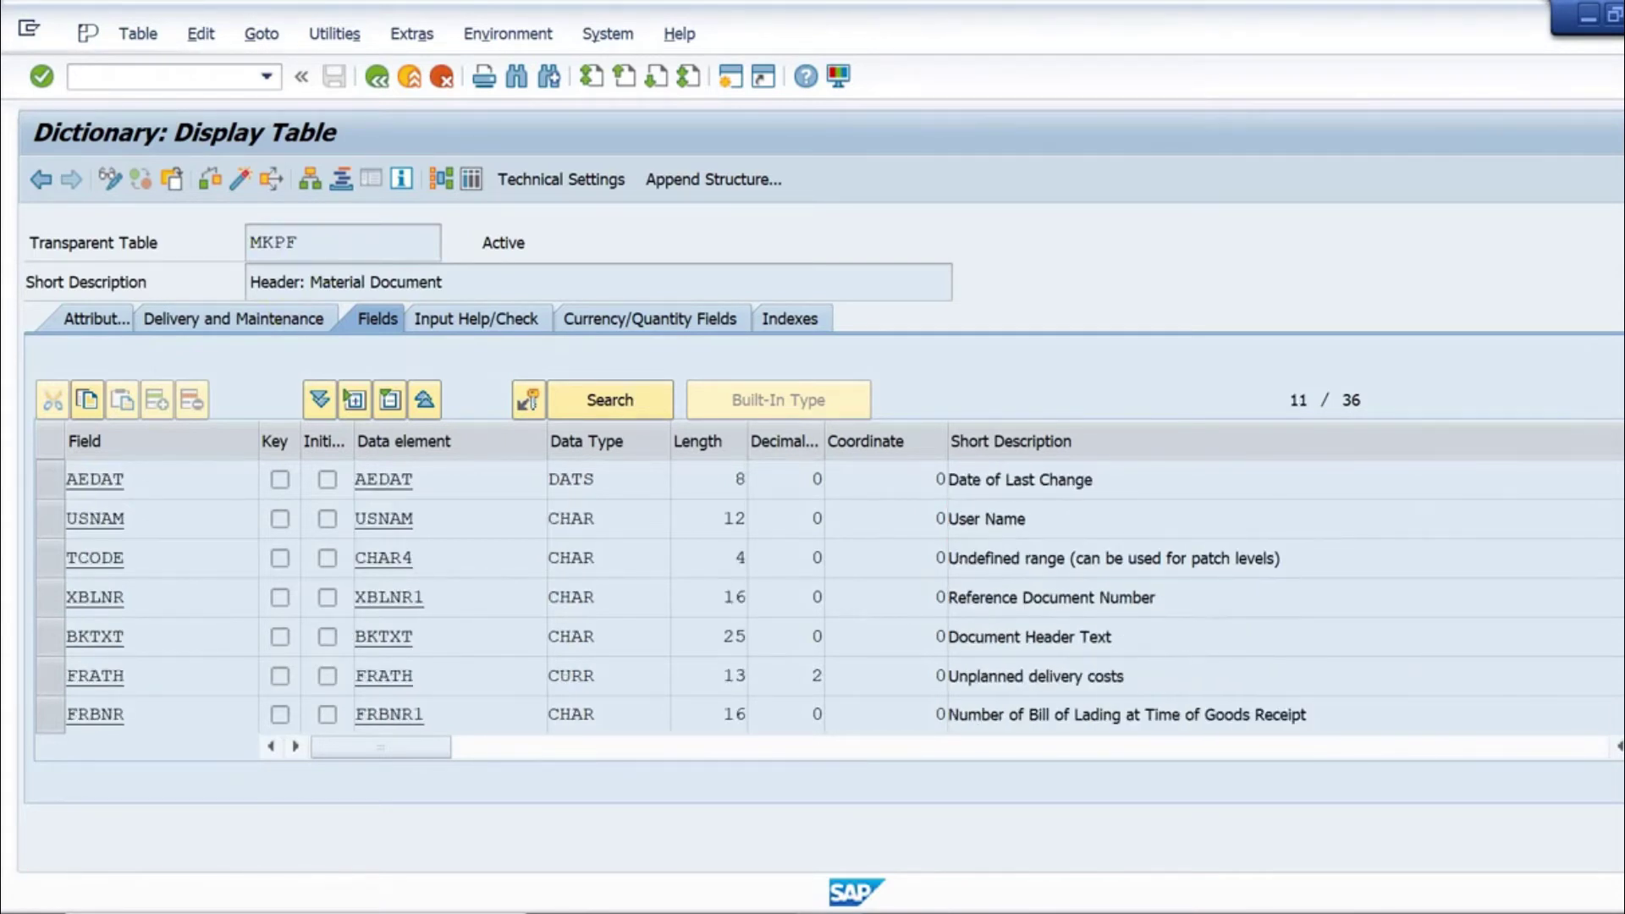
{"action": "scroll", "coordinate": [829, 597], "scroll_direction": "down", "scroll_amount": 1}
{"action": "scroll", "coordinate": [1306, 581], "scroll_direction": "down", "scroll_amount": 1}
Select RESB in the Notepad list and display that table as the other development object, choosing its entry from the matching objects
{"action": "key", "text": "alt+Tab"}
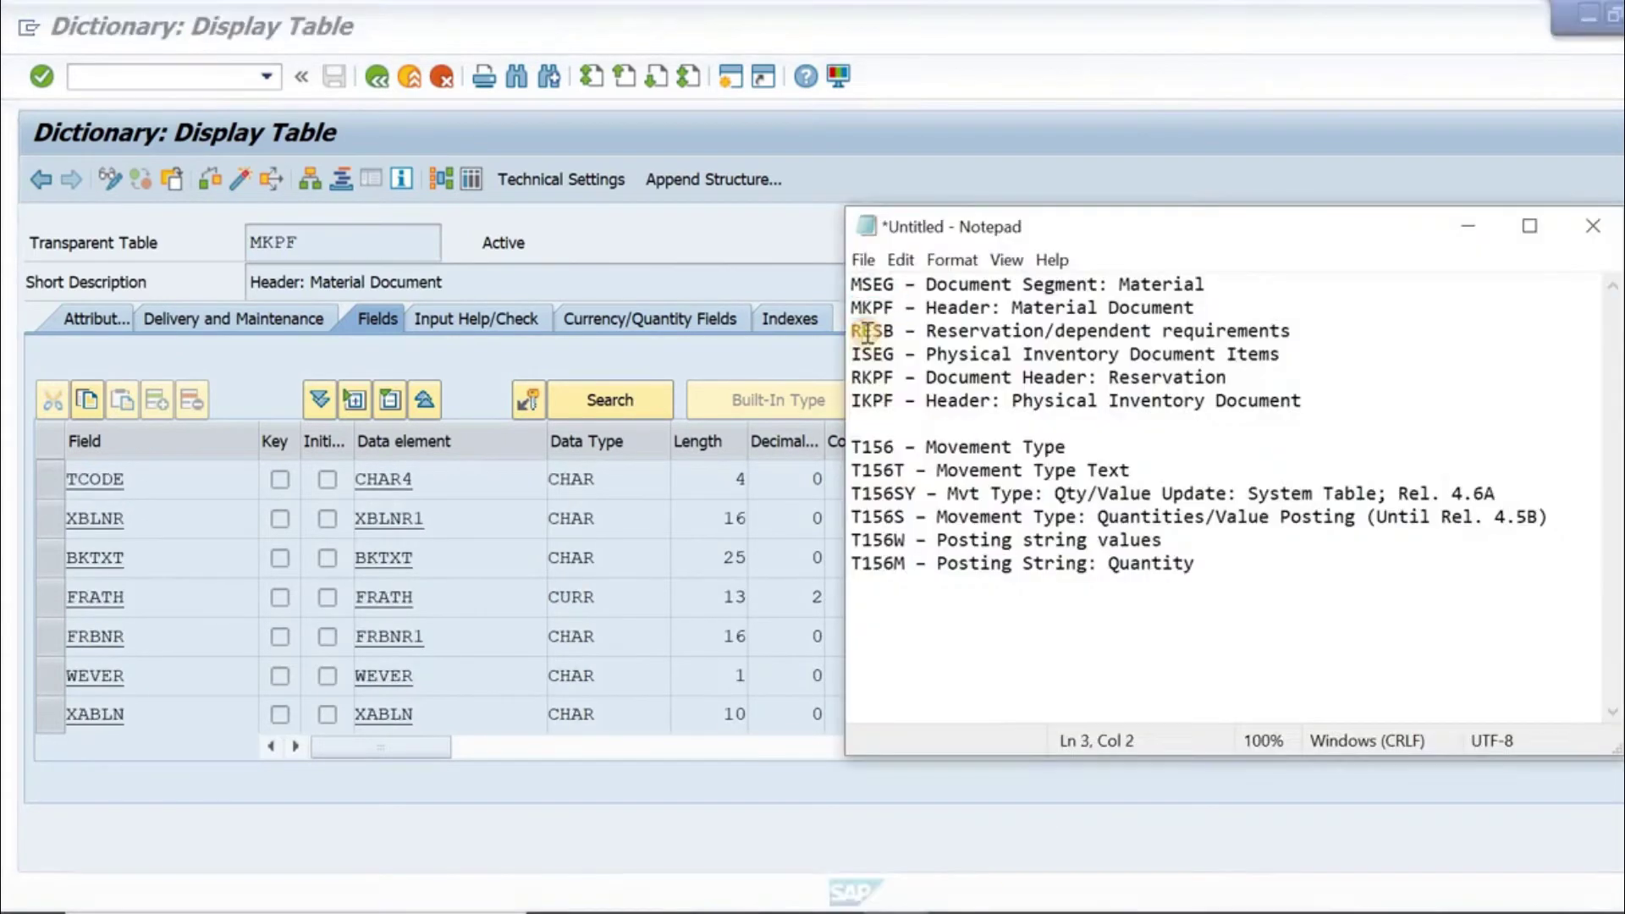
{"action": "double_click", "coordinate": [868, 332]}
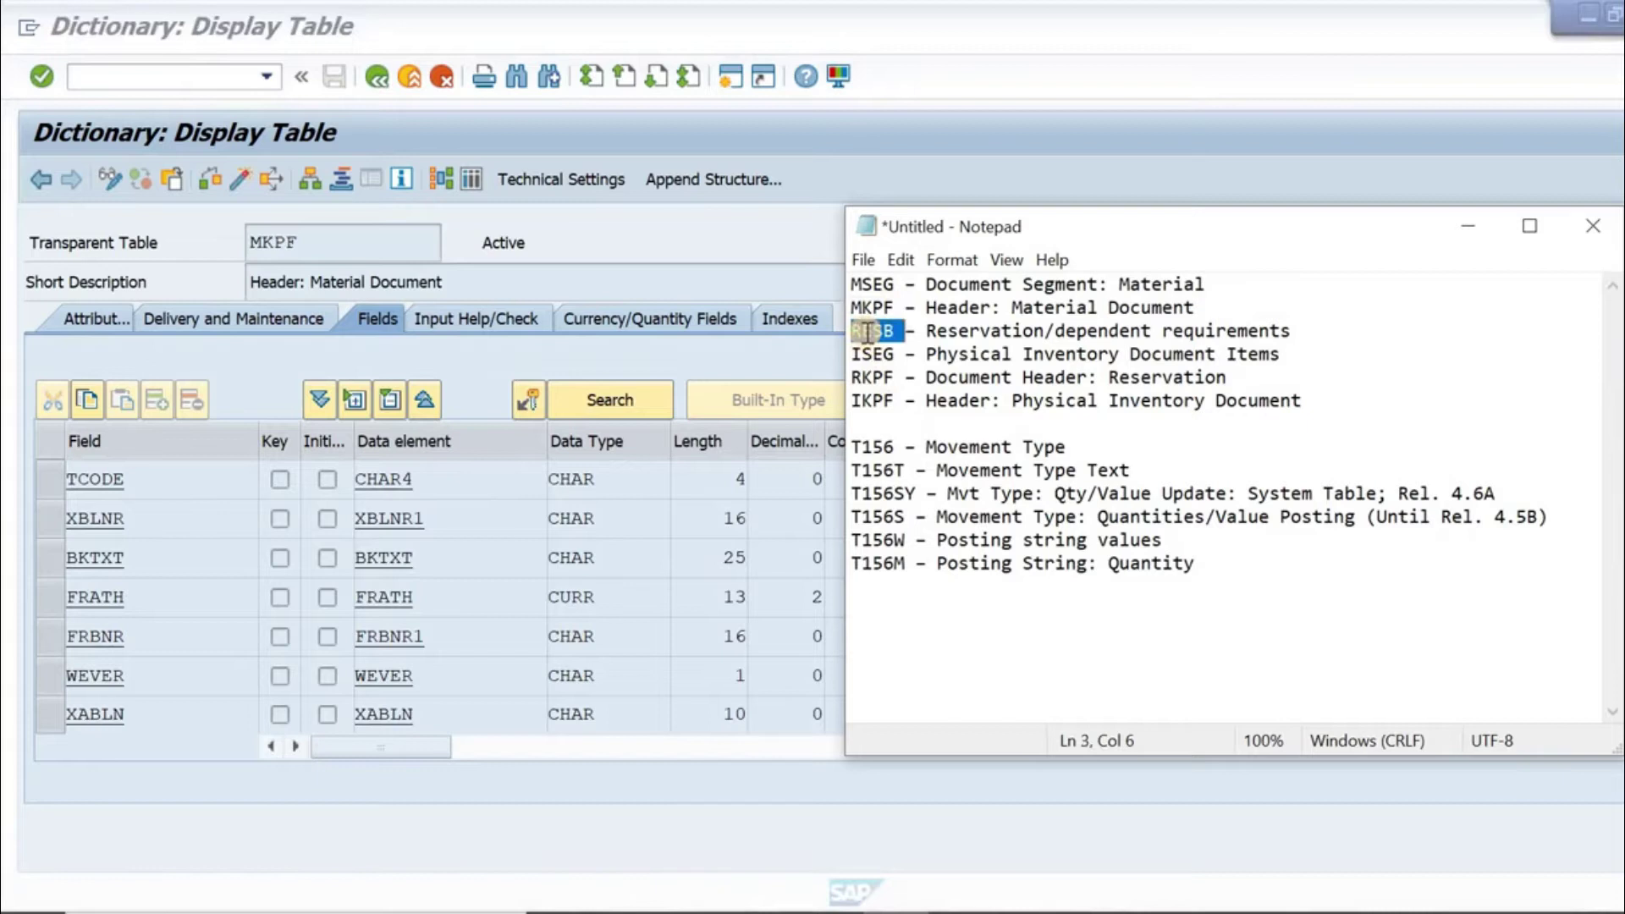
{"action": "left_click", "coordinate": [333, 244]}
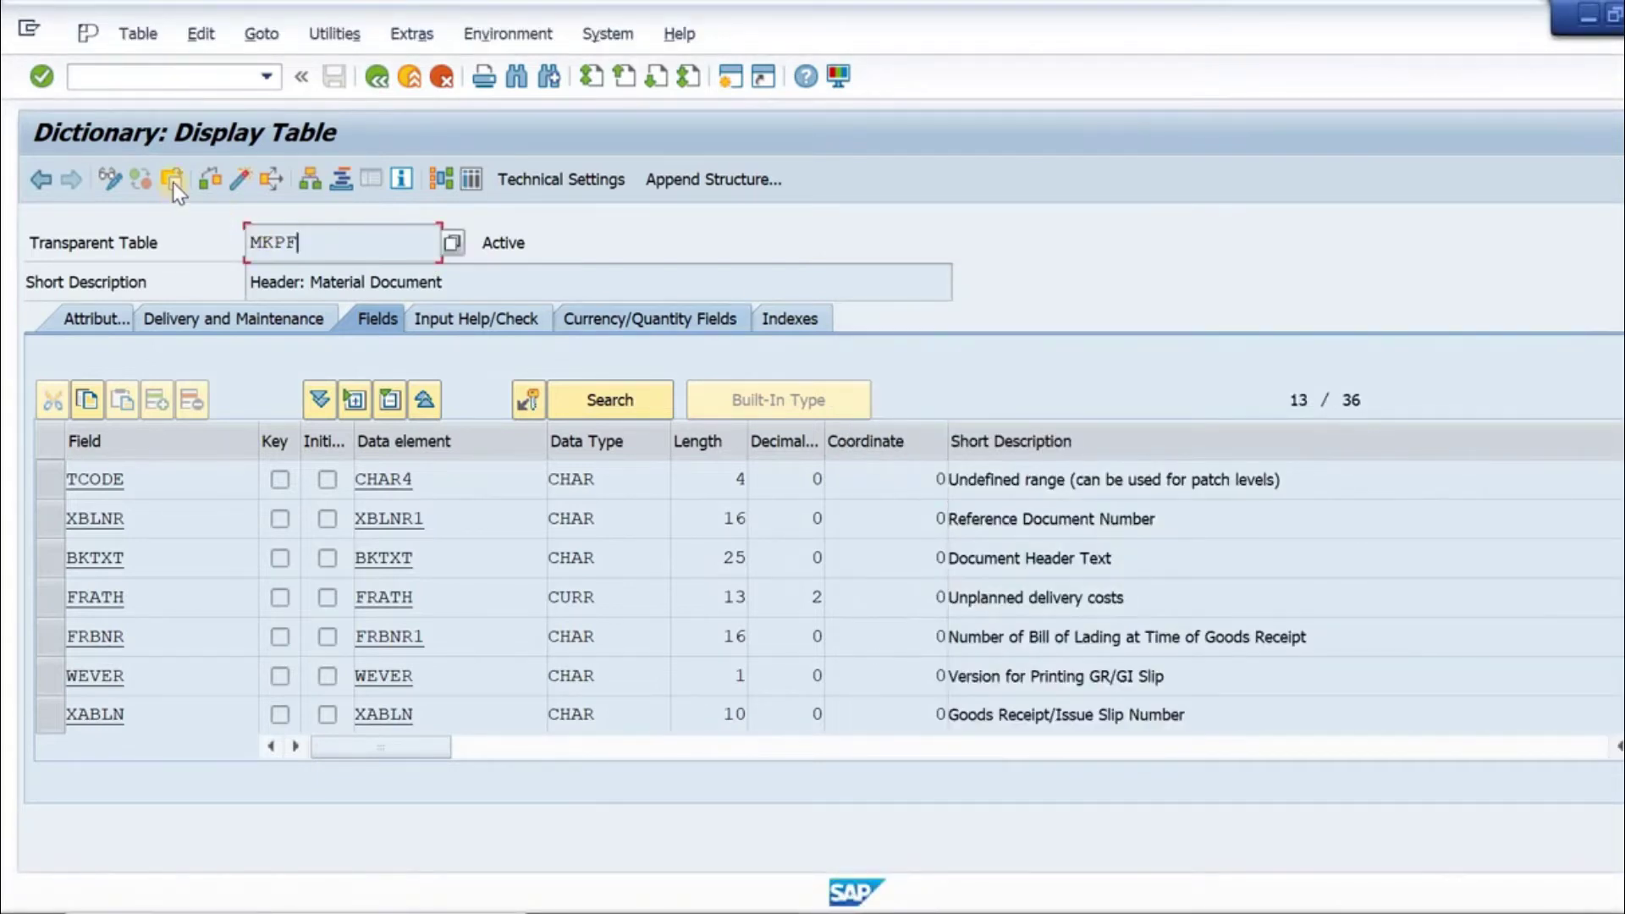
{"action": "key", "text": "shift+F5"}
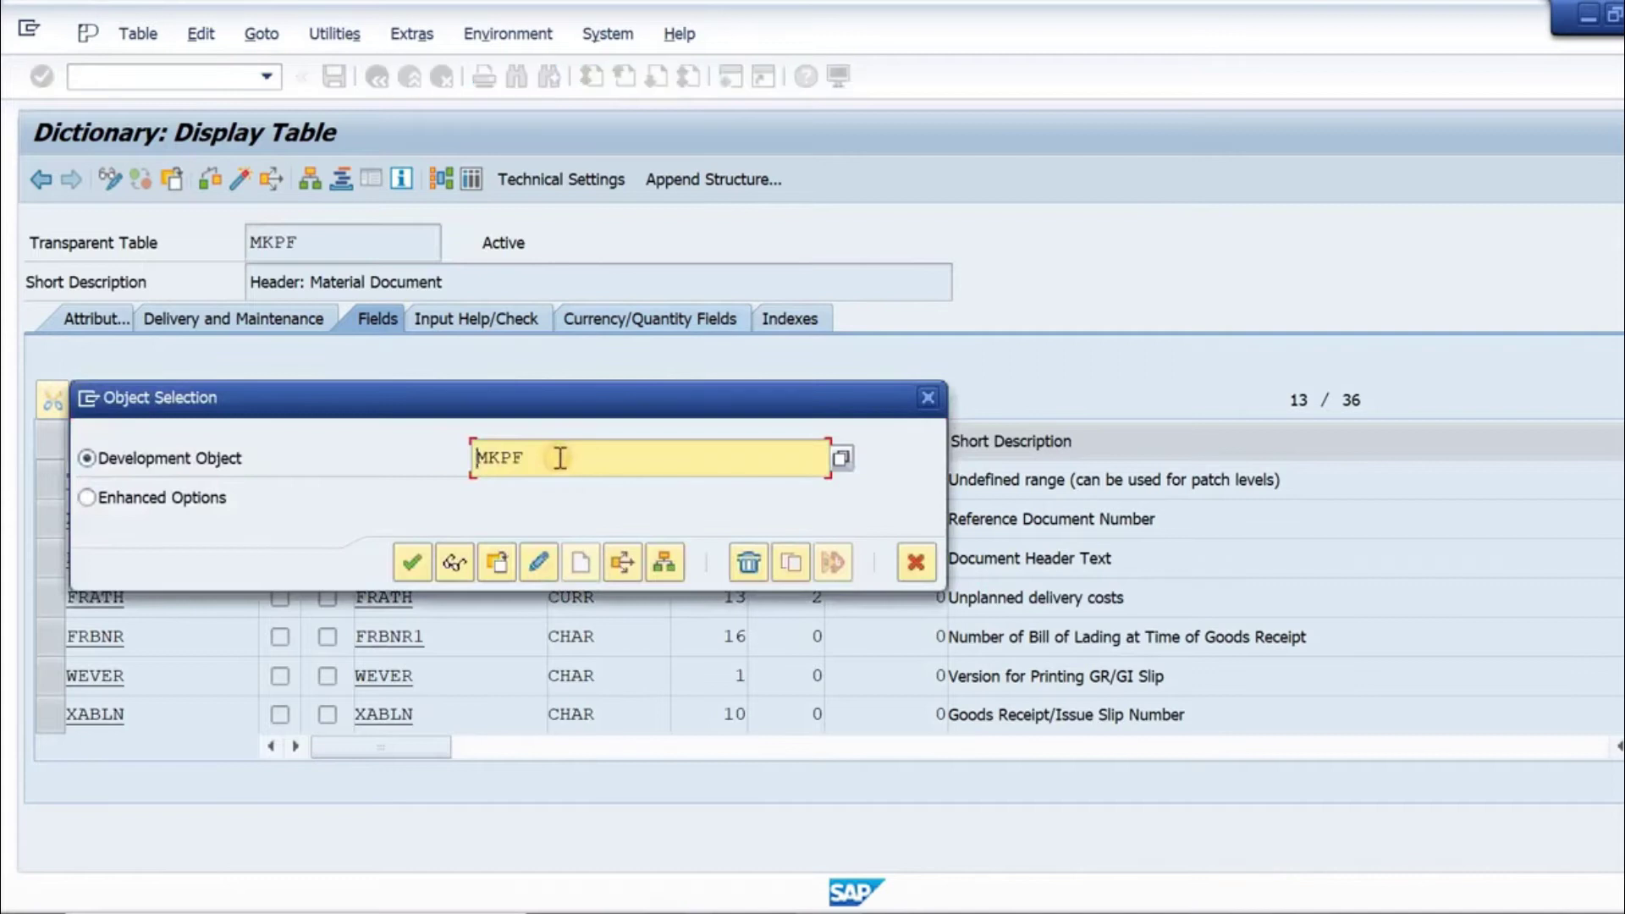
{"action": "key", "text": "BackSpace"}
{"action": "key", "text": "BackSpace"}
{"action": "key", "text": "BackSpace"}
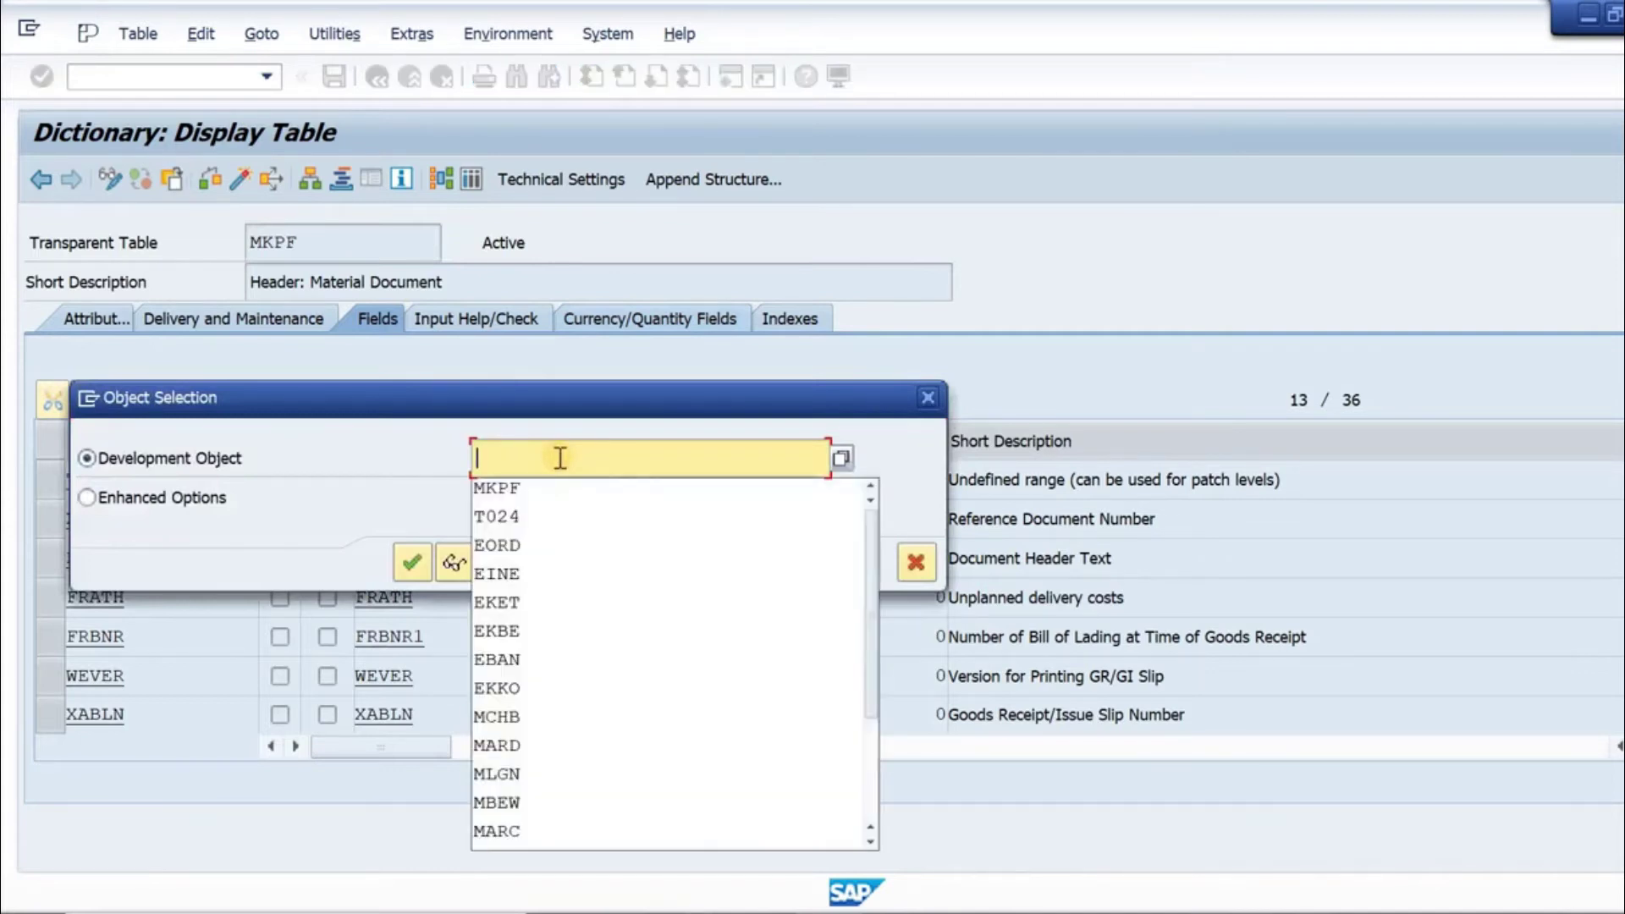
{"action": "type", "text": "RESB"}
{"action": "left_click", "coordinate": [405, 571]}
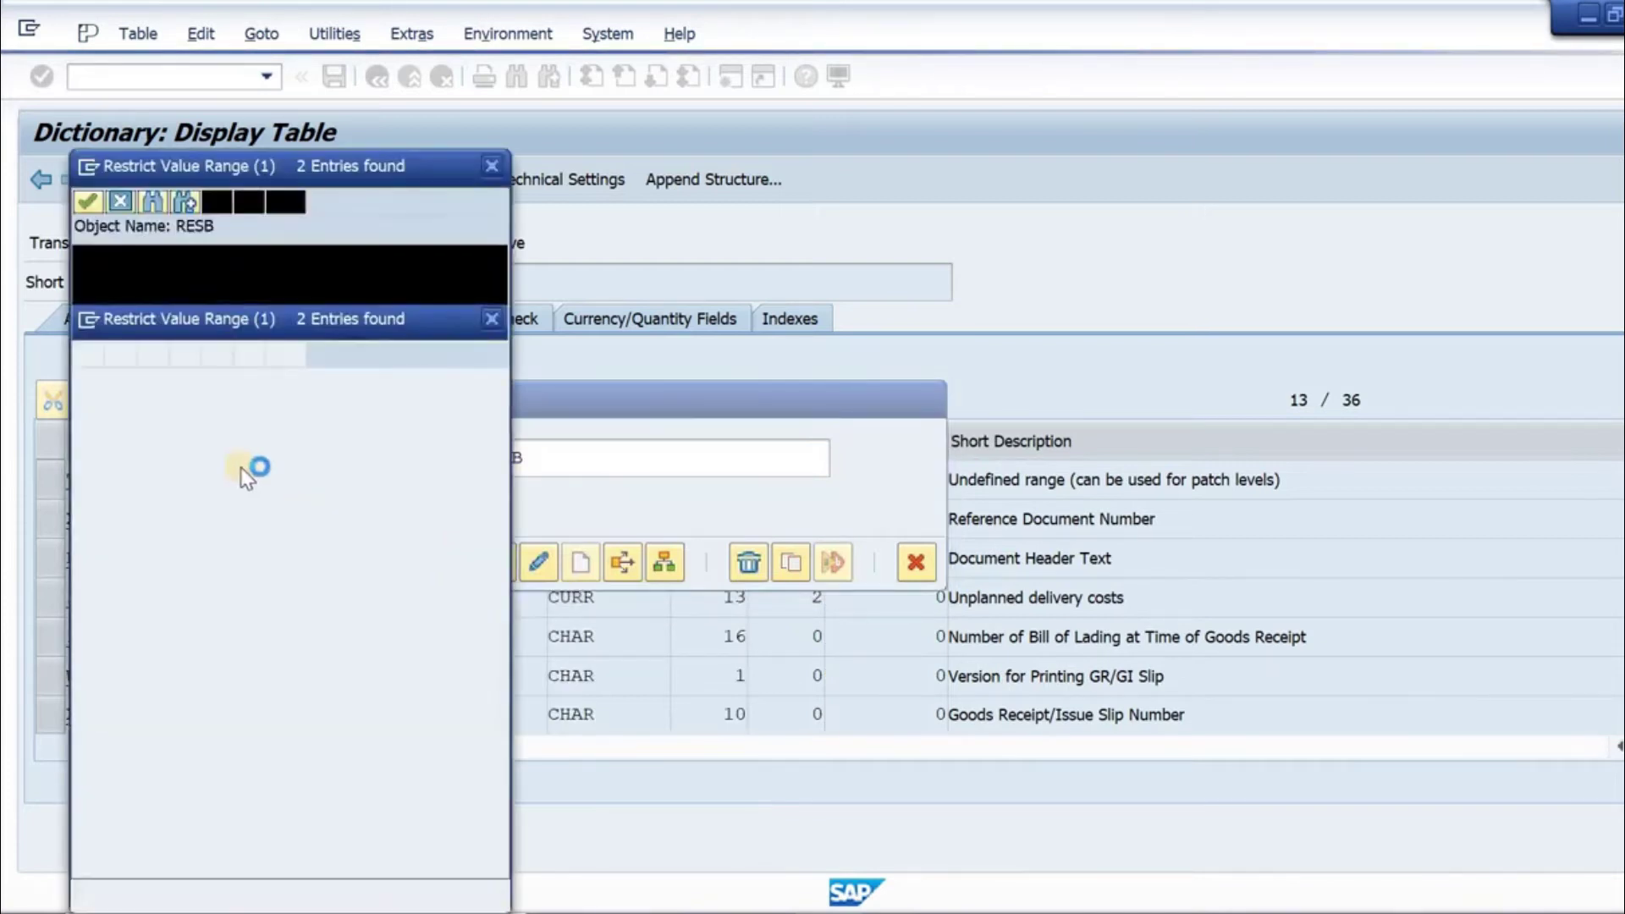
{"action": "double_click", "coordinate": [127, 287]}
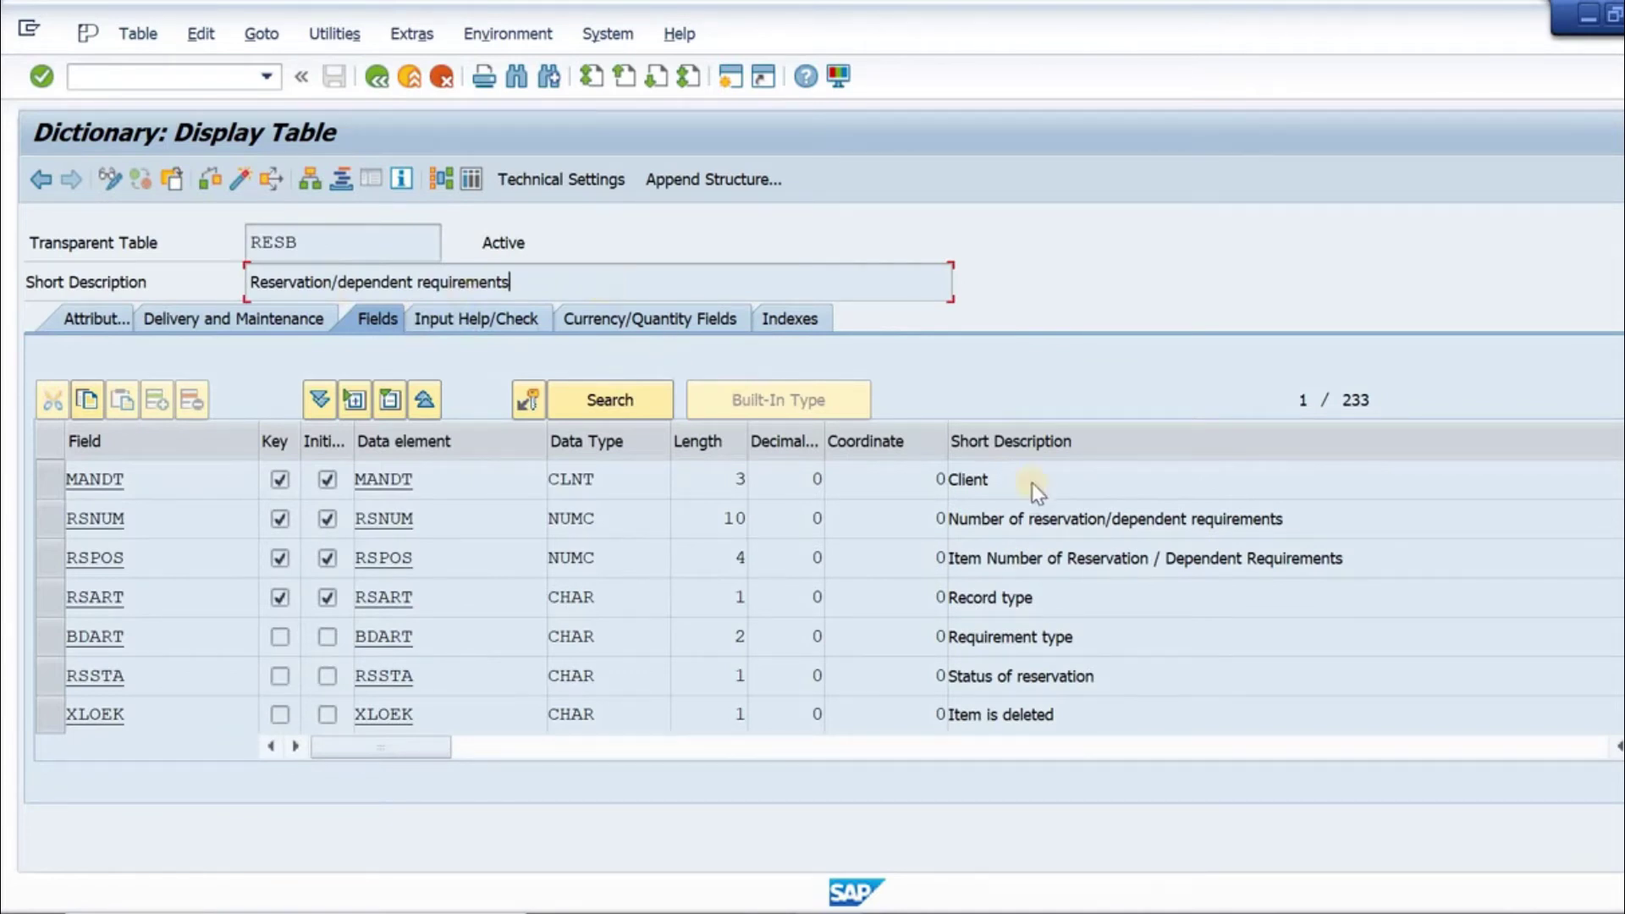
Review RESB's field list, from the reservation number and record type to the material number and plant
{"action": "left_click", "coordinate": [1155, 519]}
{"action": "left_click", "coordinate": [1079, 595]}
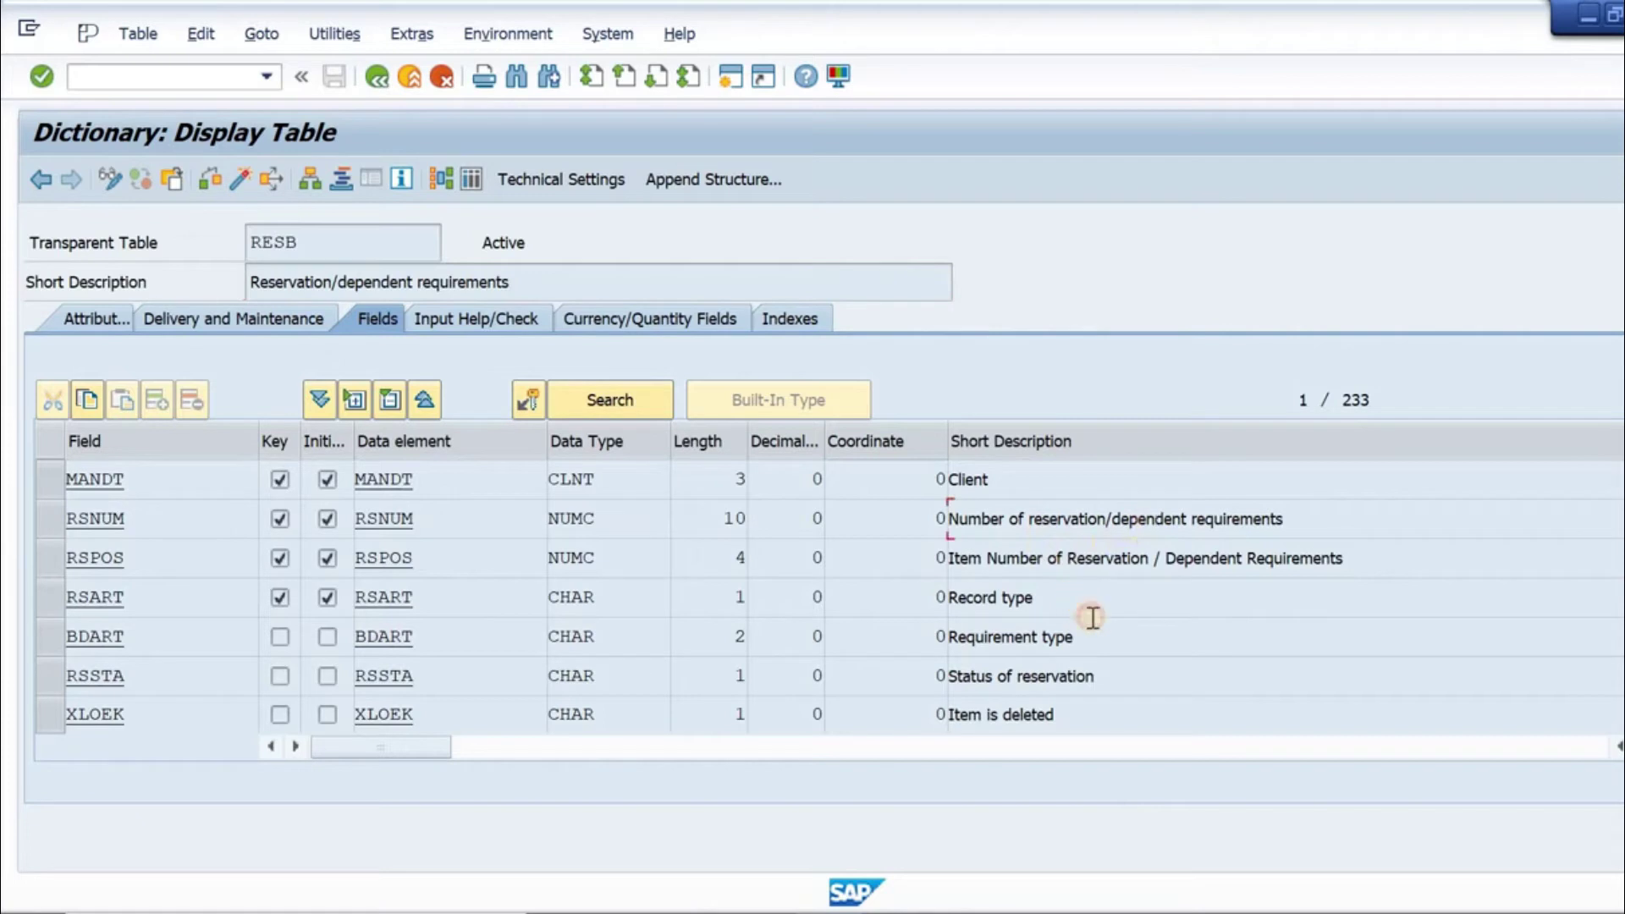
{"action": "left_click", "coordinate": [1116, 642]}
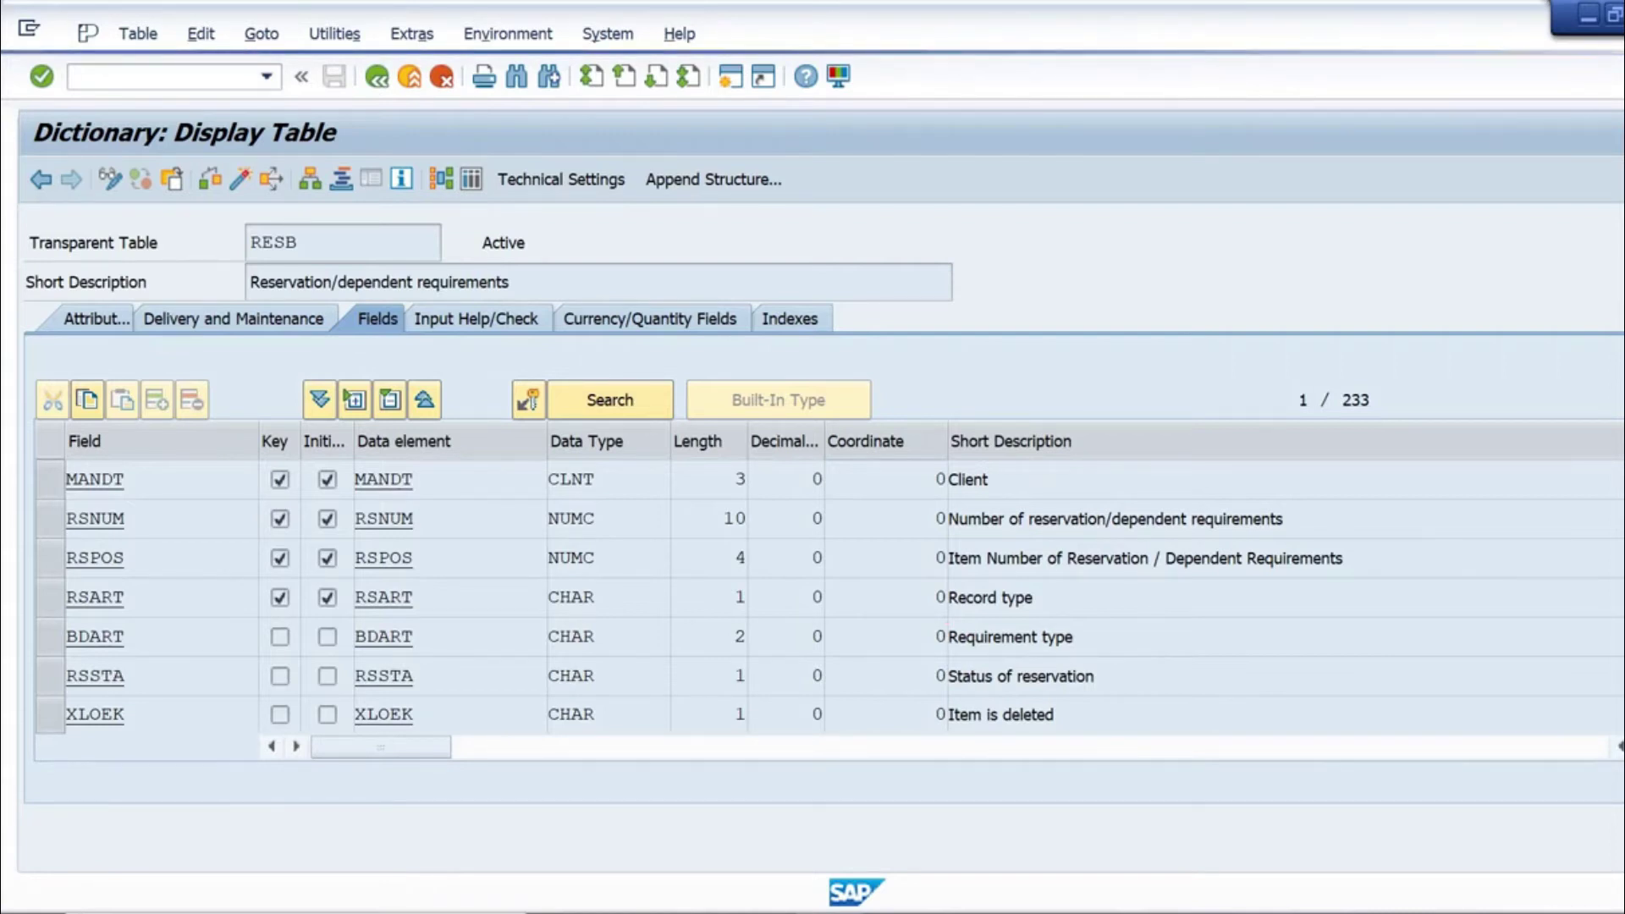
{"action": "scroll", "coordinate": [1064, 635], "scroll_direction": "down", "scroll_amount": 5}
{"action": "left_click", "coordinate": [1092, 677]}
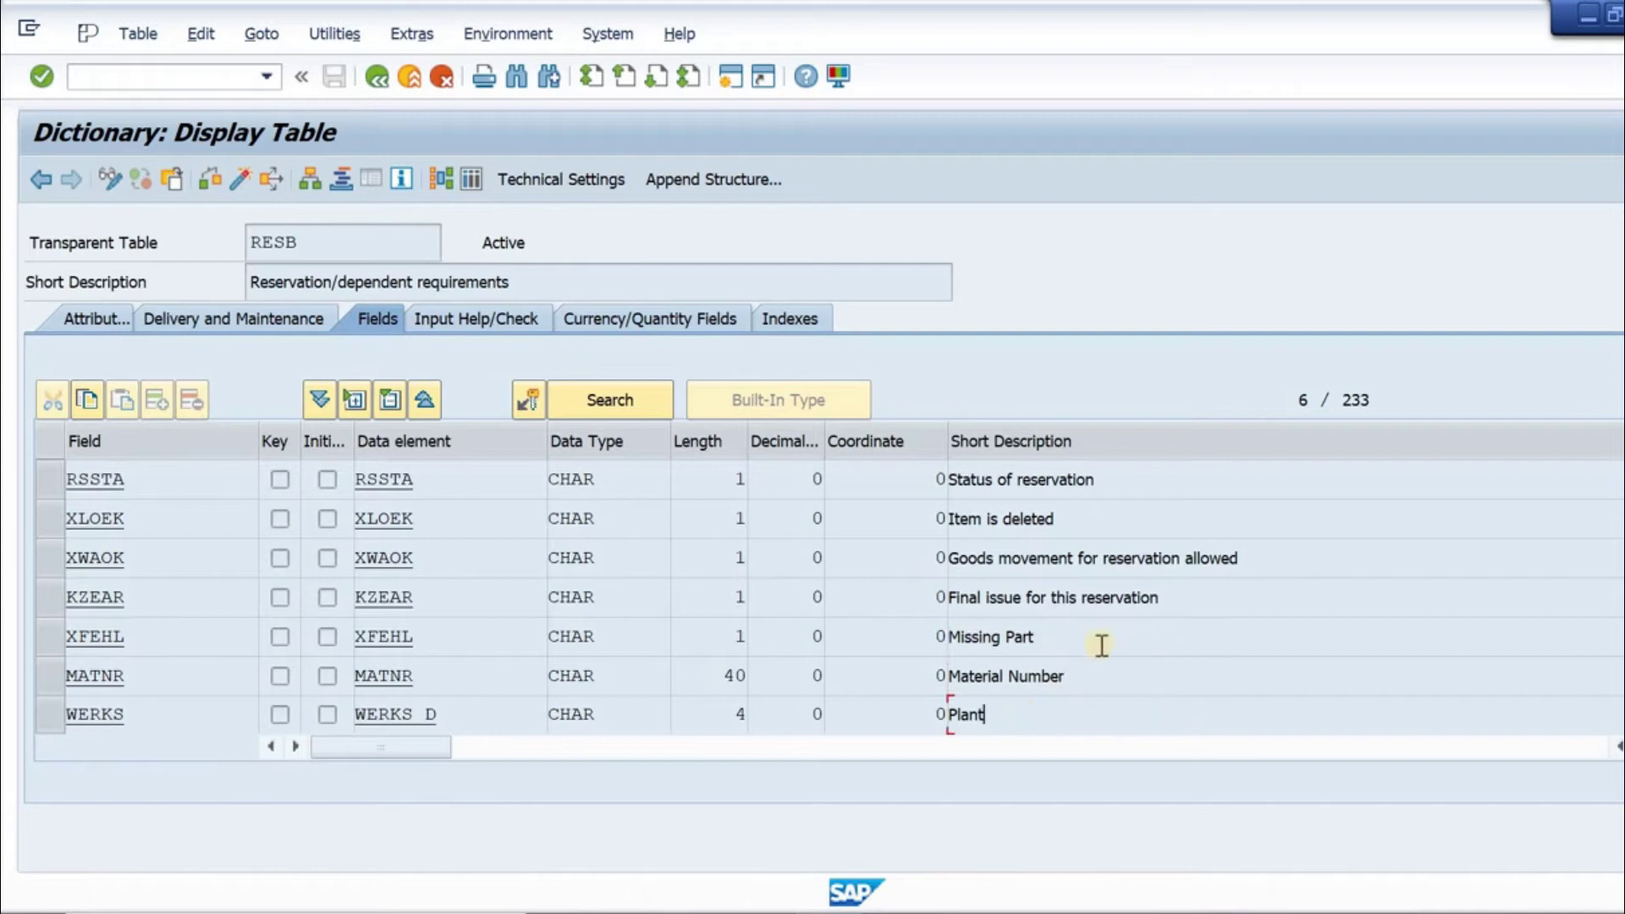
Copy the table name ISEG from the Notepad list and display that table as the other development object
{"action": "key", "text": "alt+Tab"}
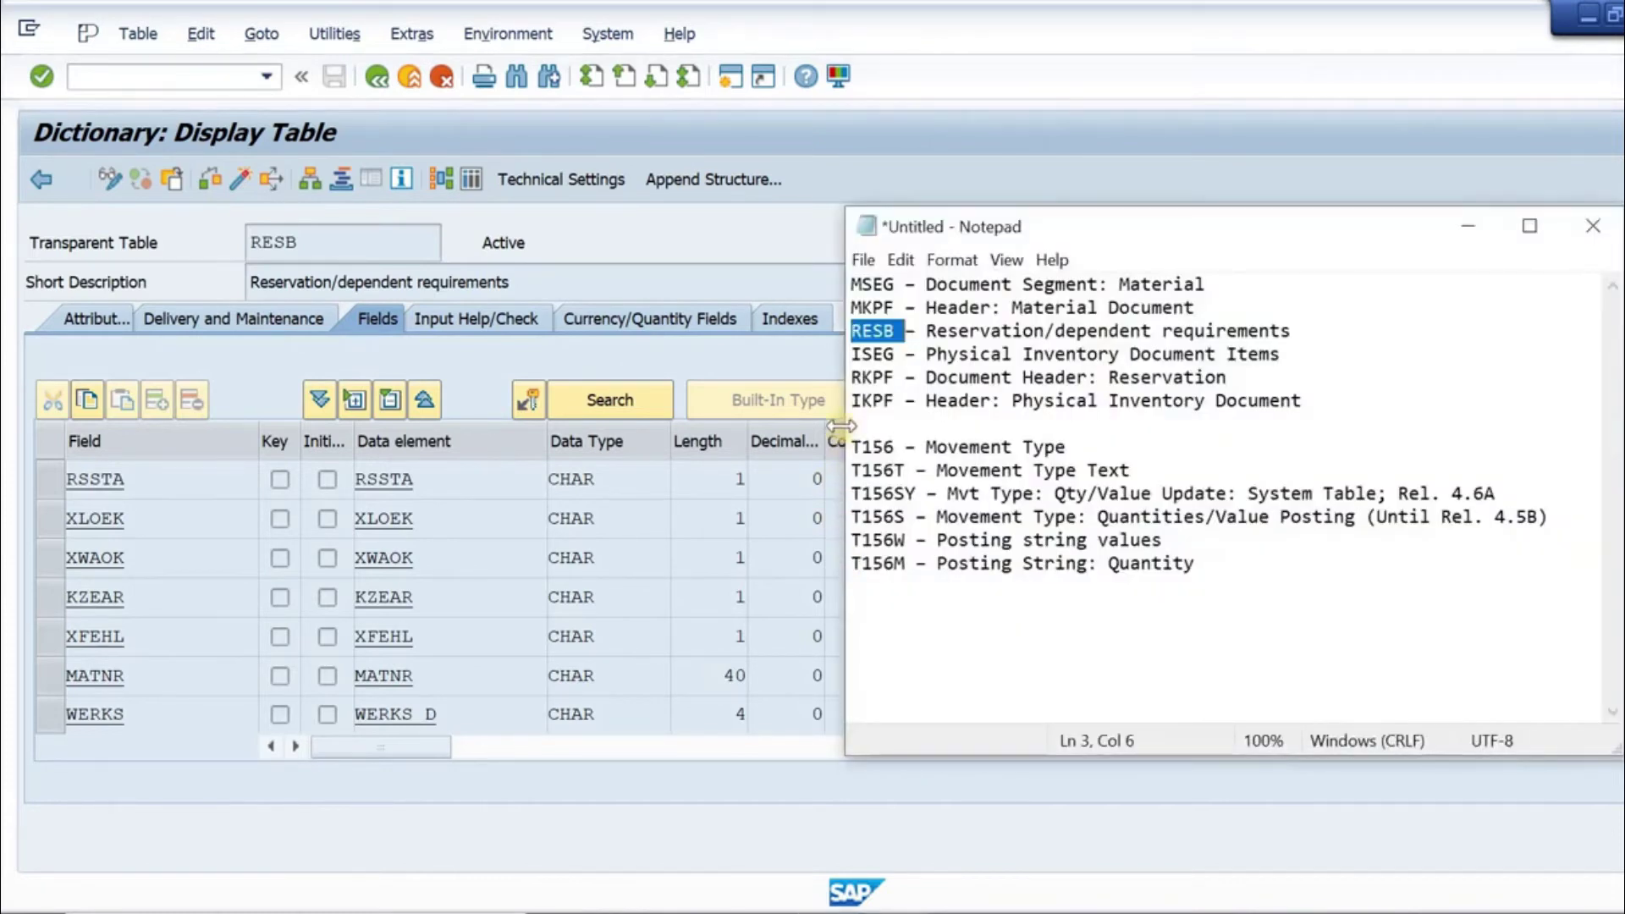
{"action": "double_click", "coordinate": [875, 356]}
{"action": "key", "text": "ctrl+c"}
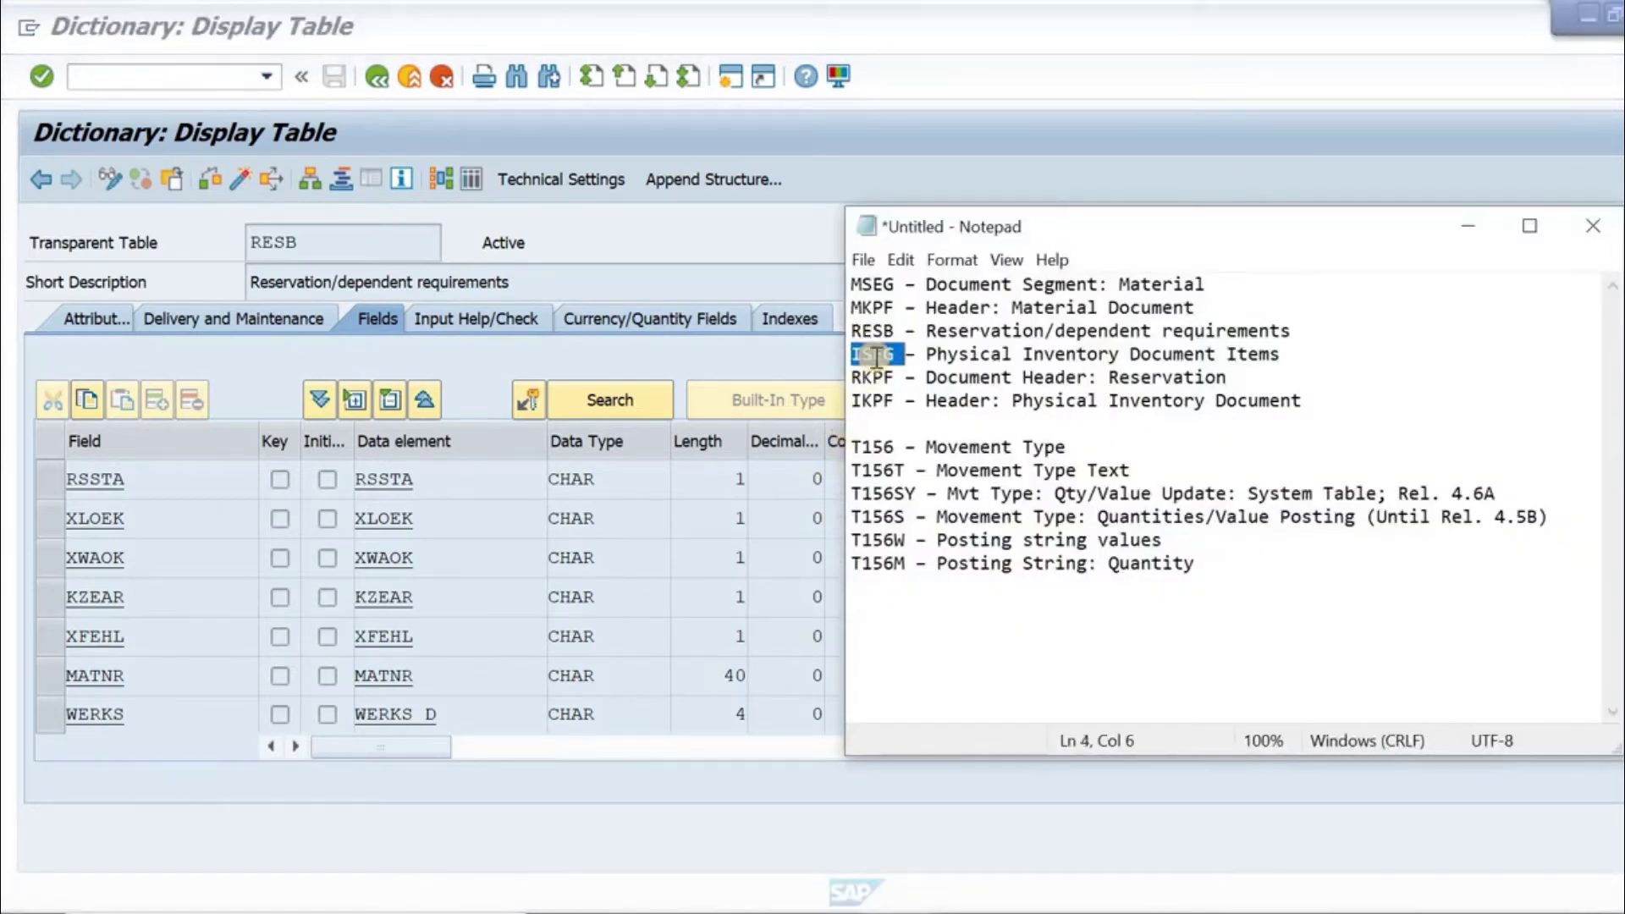
{"action": "left_click", "coordinate": [334, 239]}
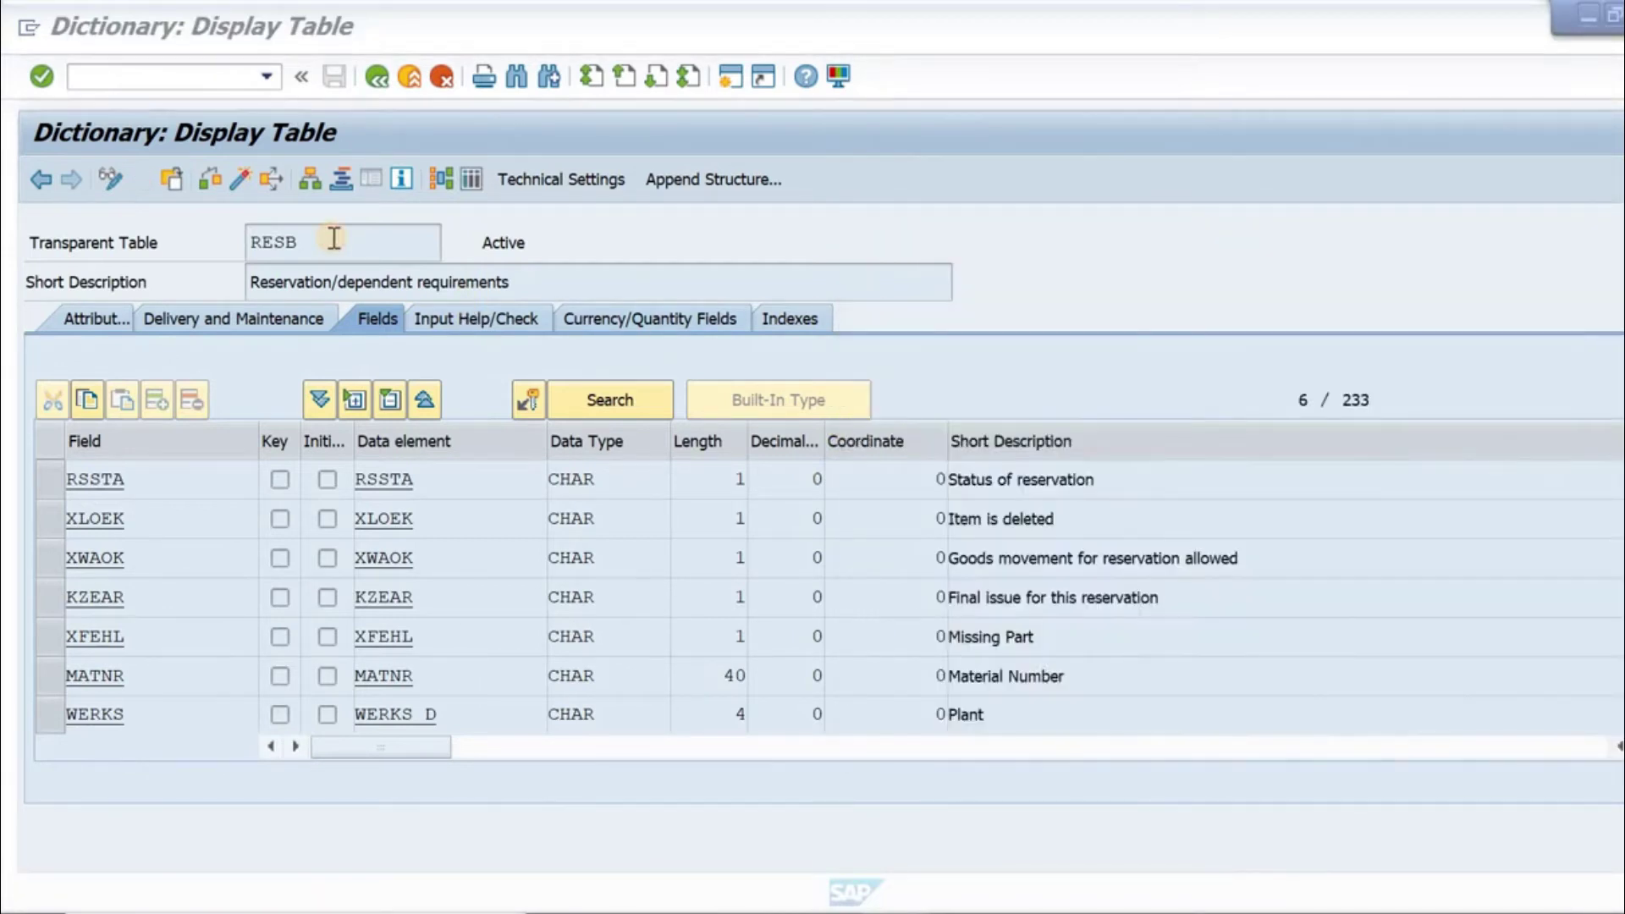
{"action": "left_click", "coordinate": [172, 179]}
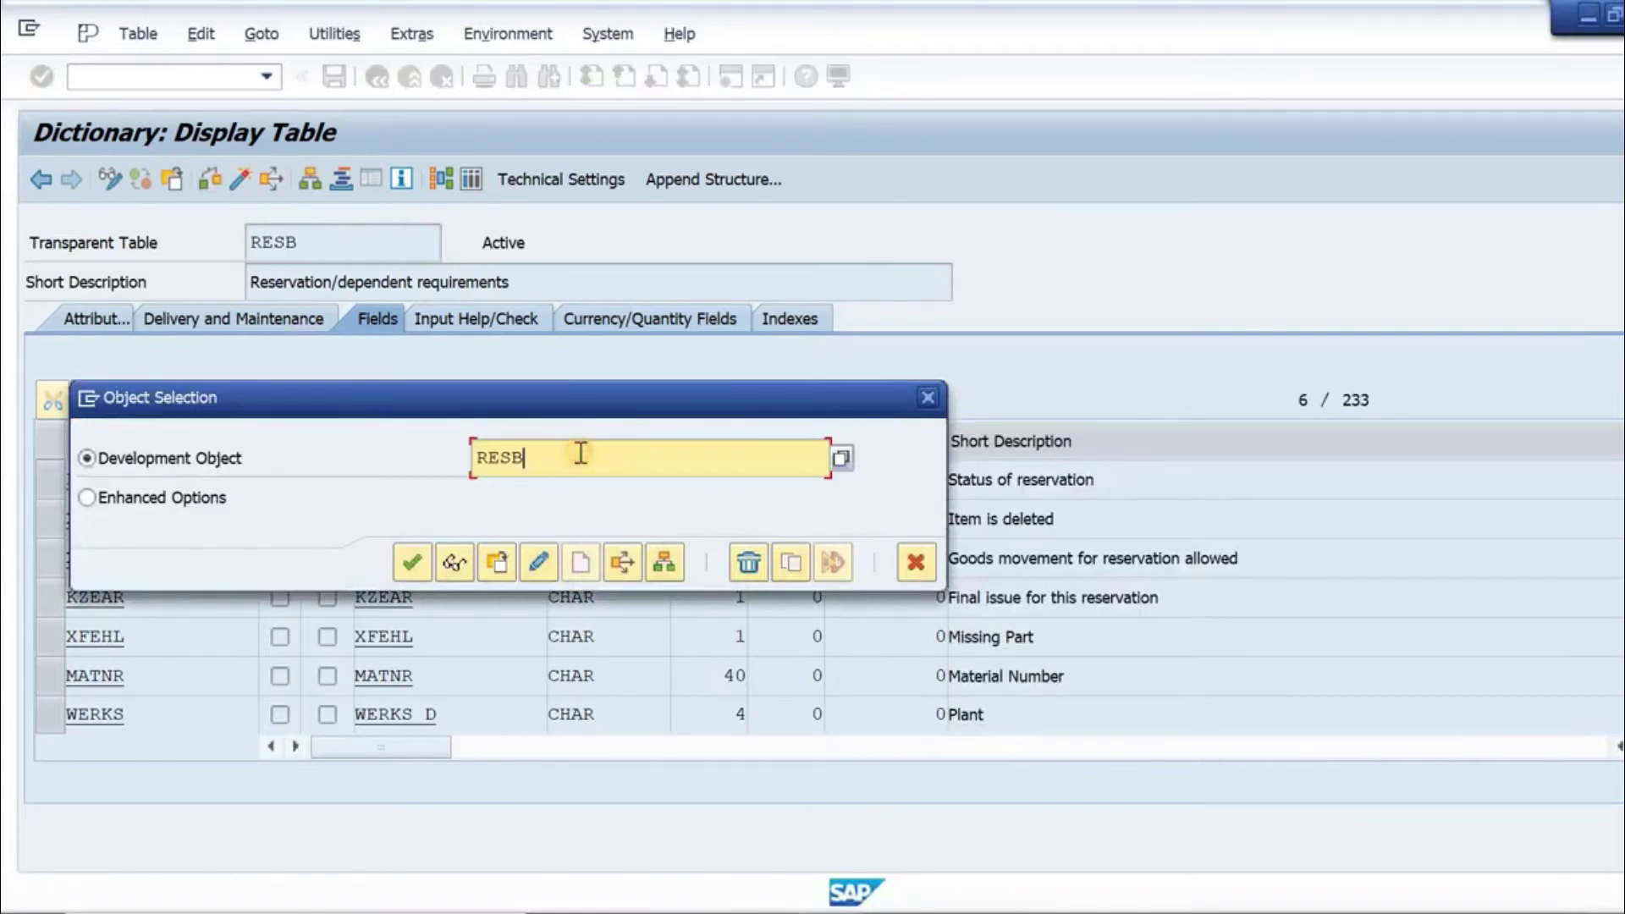
{"action": "left_click", "coordinate": [580, 454]}
{"action": "key", "text": "BackSpace"}
{"action": "key", "text": "BackSpace"}
{"action": "key", "text": "BackSpace"}
{"action": "key", "text": "BackSpace"}
{"action": "key", "text": "ctrl+v"}
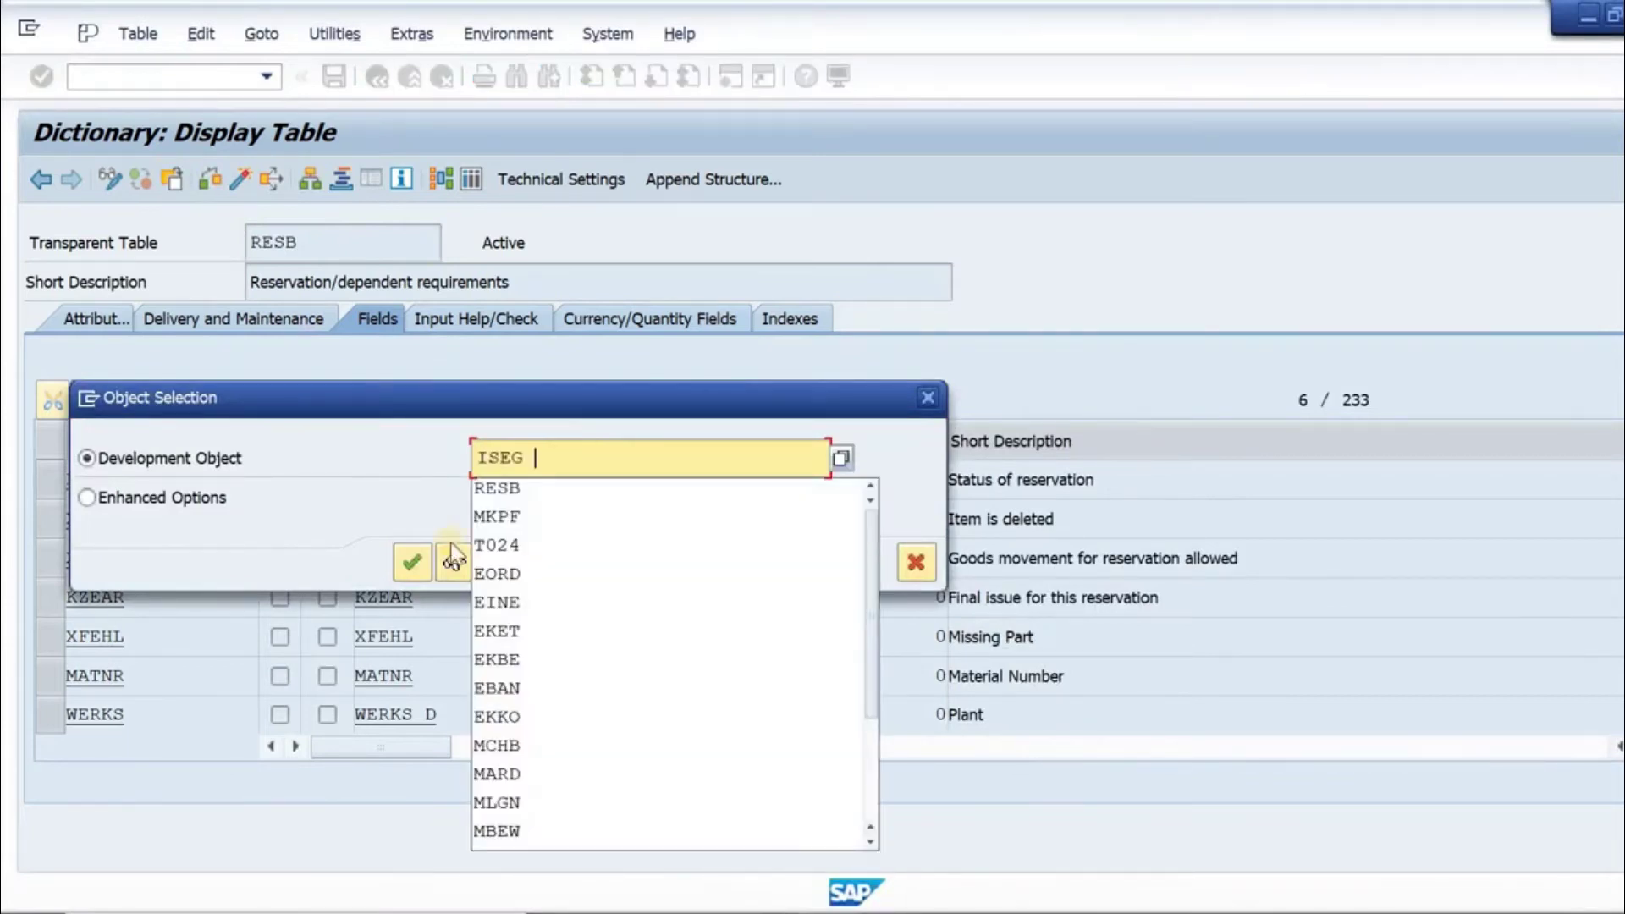
{"action": "left_click", "coordinate": [394, 564]}
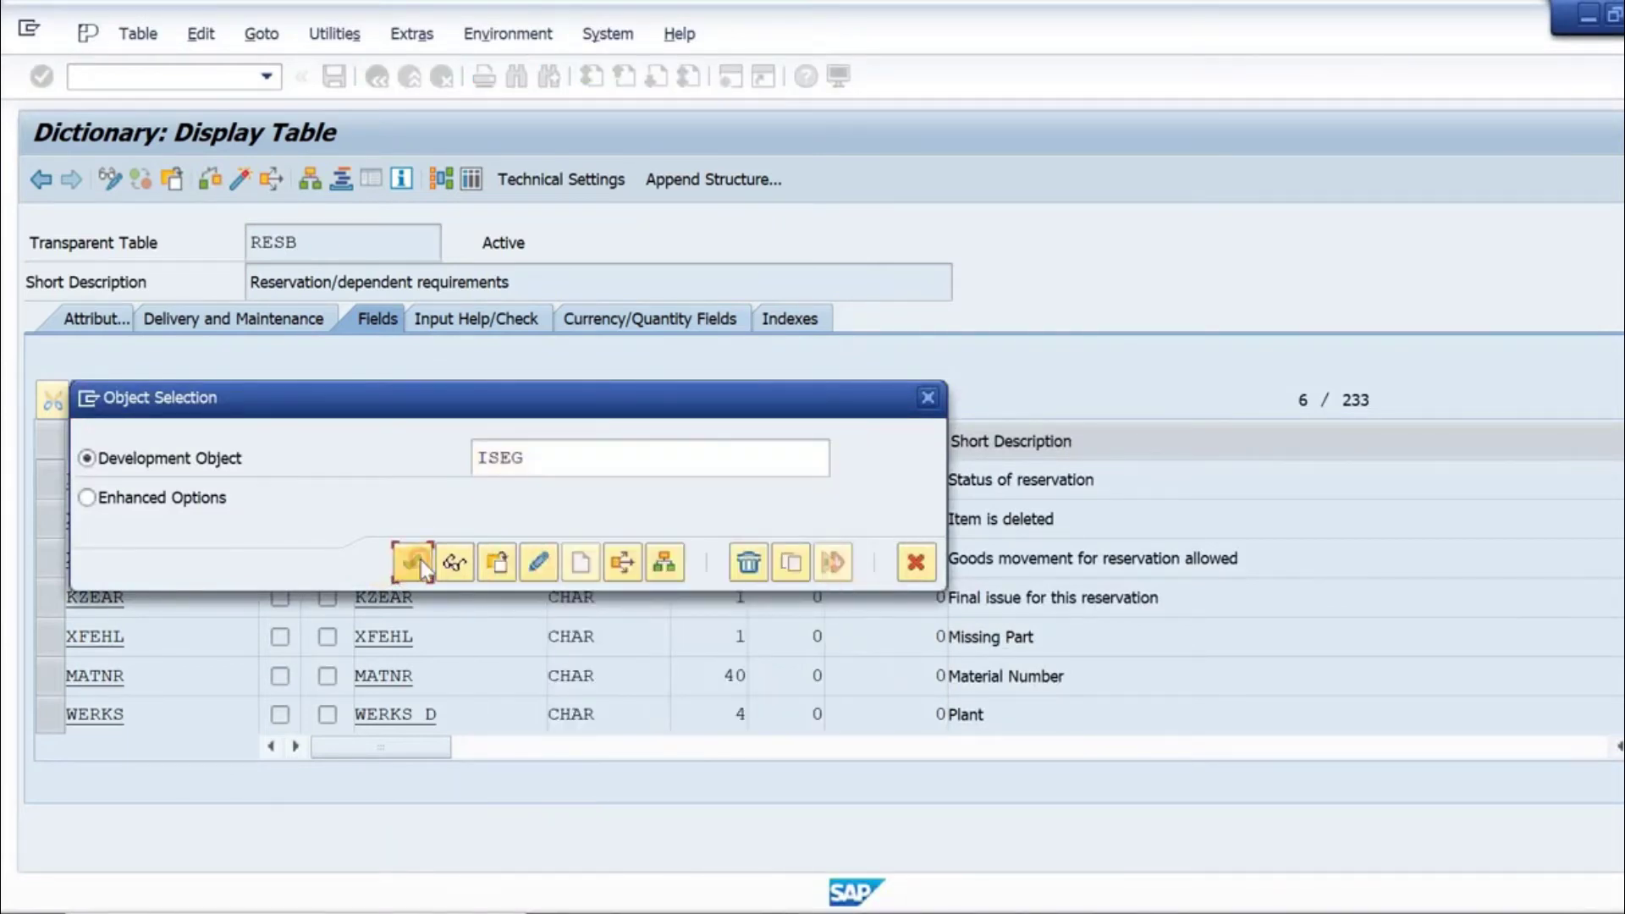
Examine ISEG's short description and field list, from the physical inventory document and line number to the batch number and stock type
{"action": "left_click", "coordinate": [574, 279]}
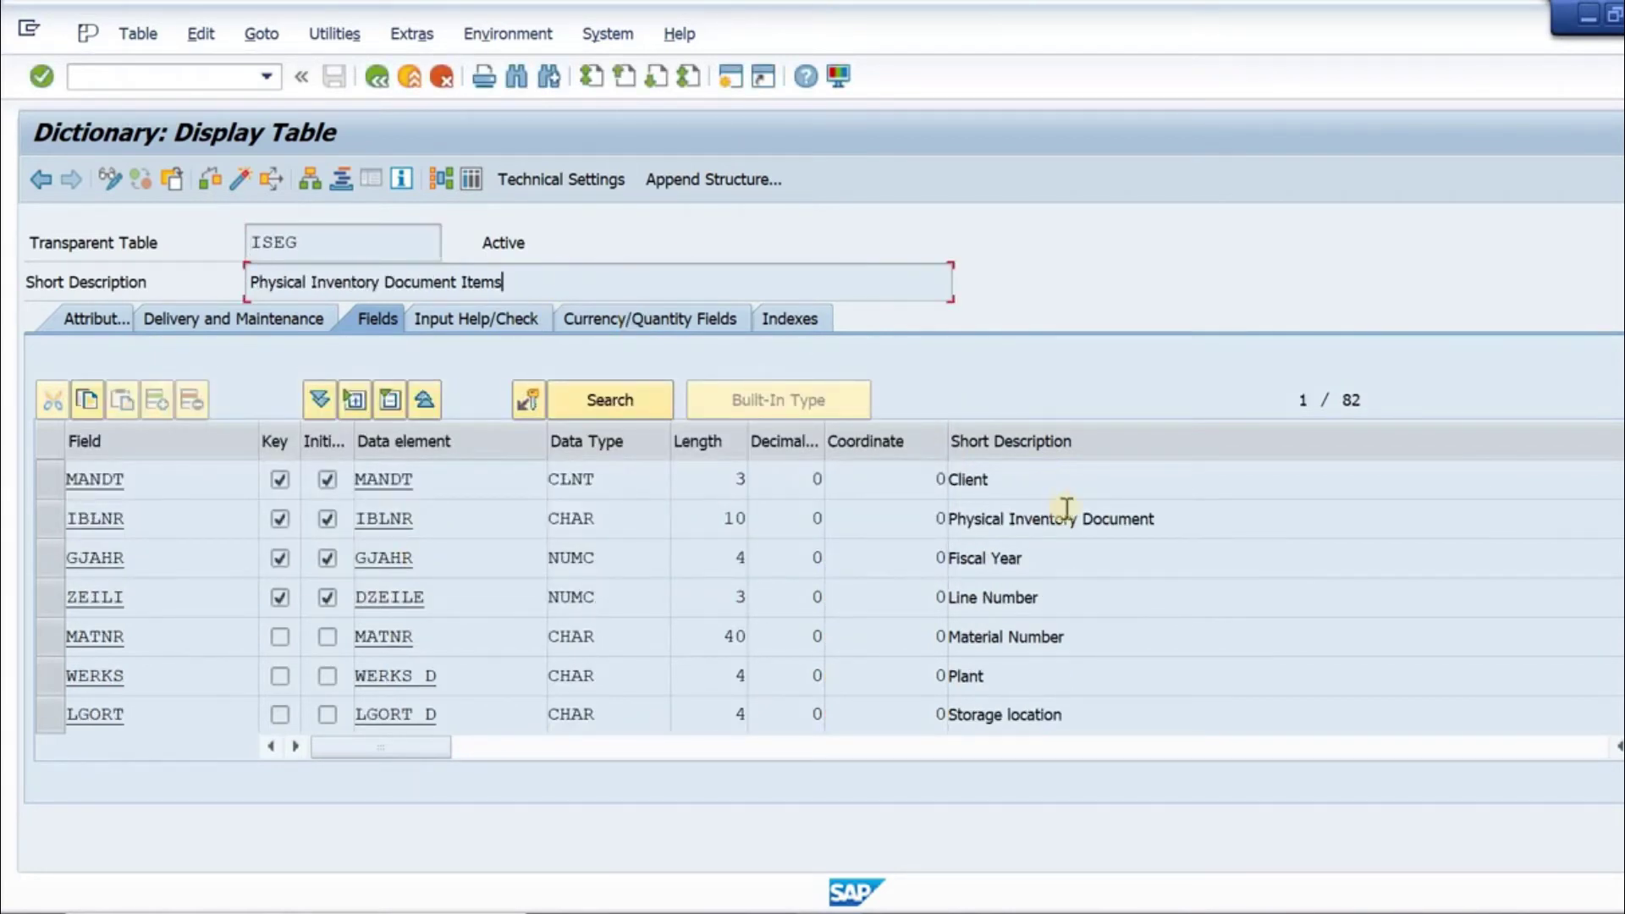
{"action": "left_click", "coordinate": [1191, 522]}
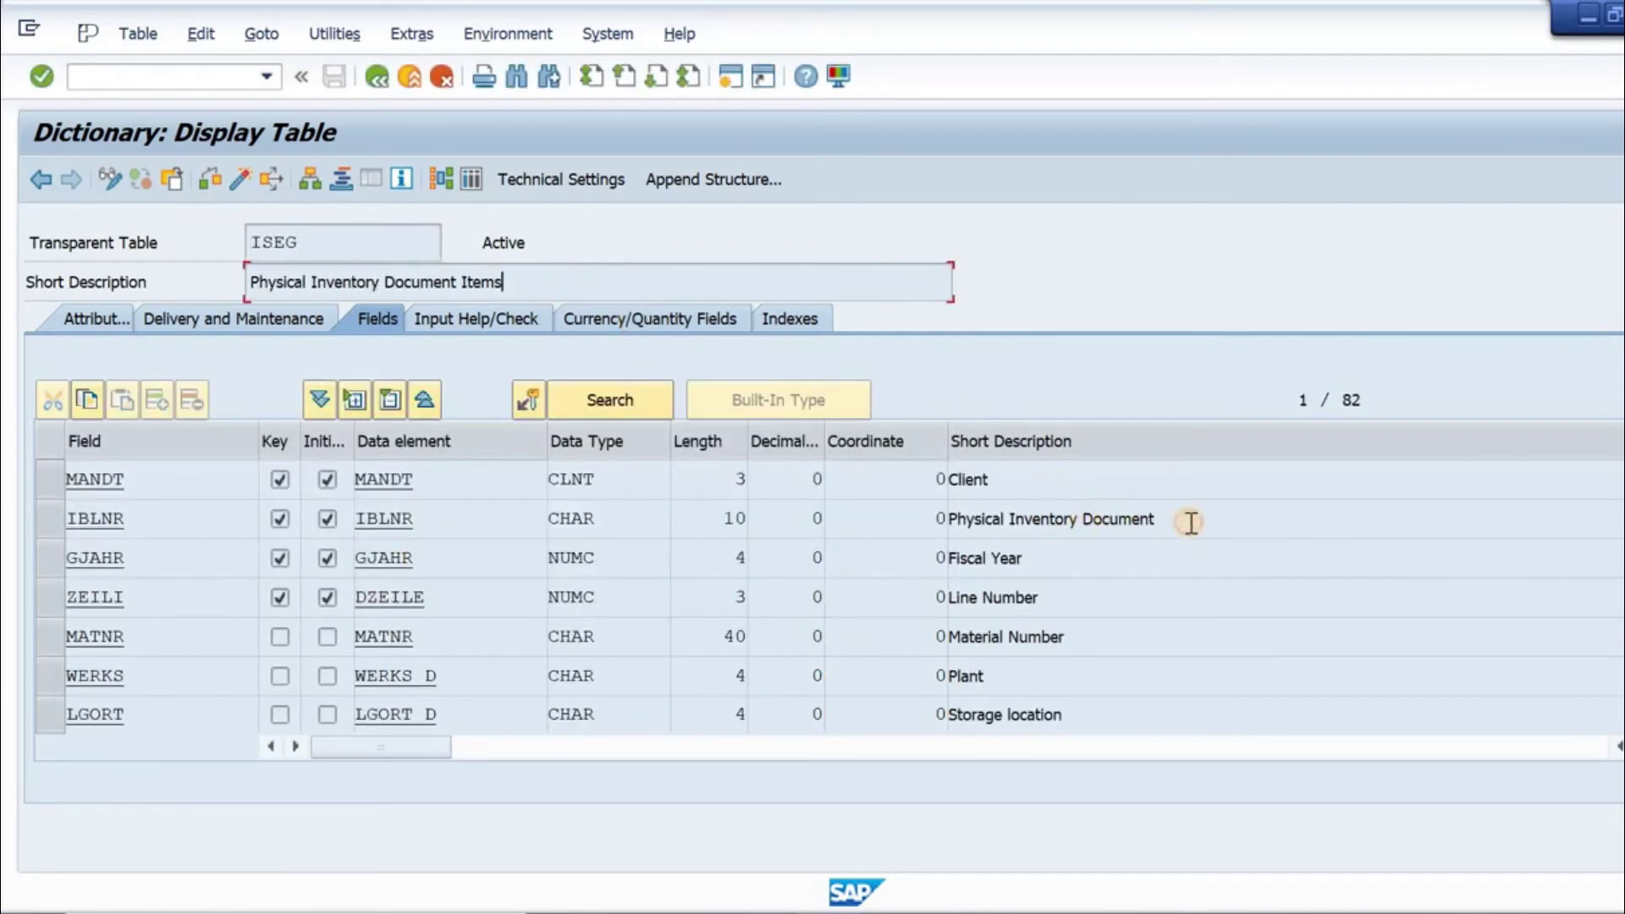
{"action": "left_click", "coordinate": [1067, 598]}
{"action": "left_click", "coordinate": [1092, 641]}
{"action": "left_click", "coordinate": [1055, 667]}
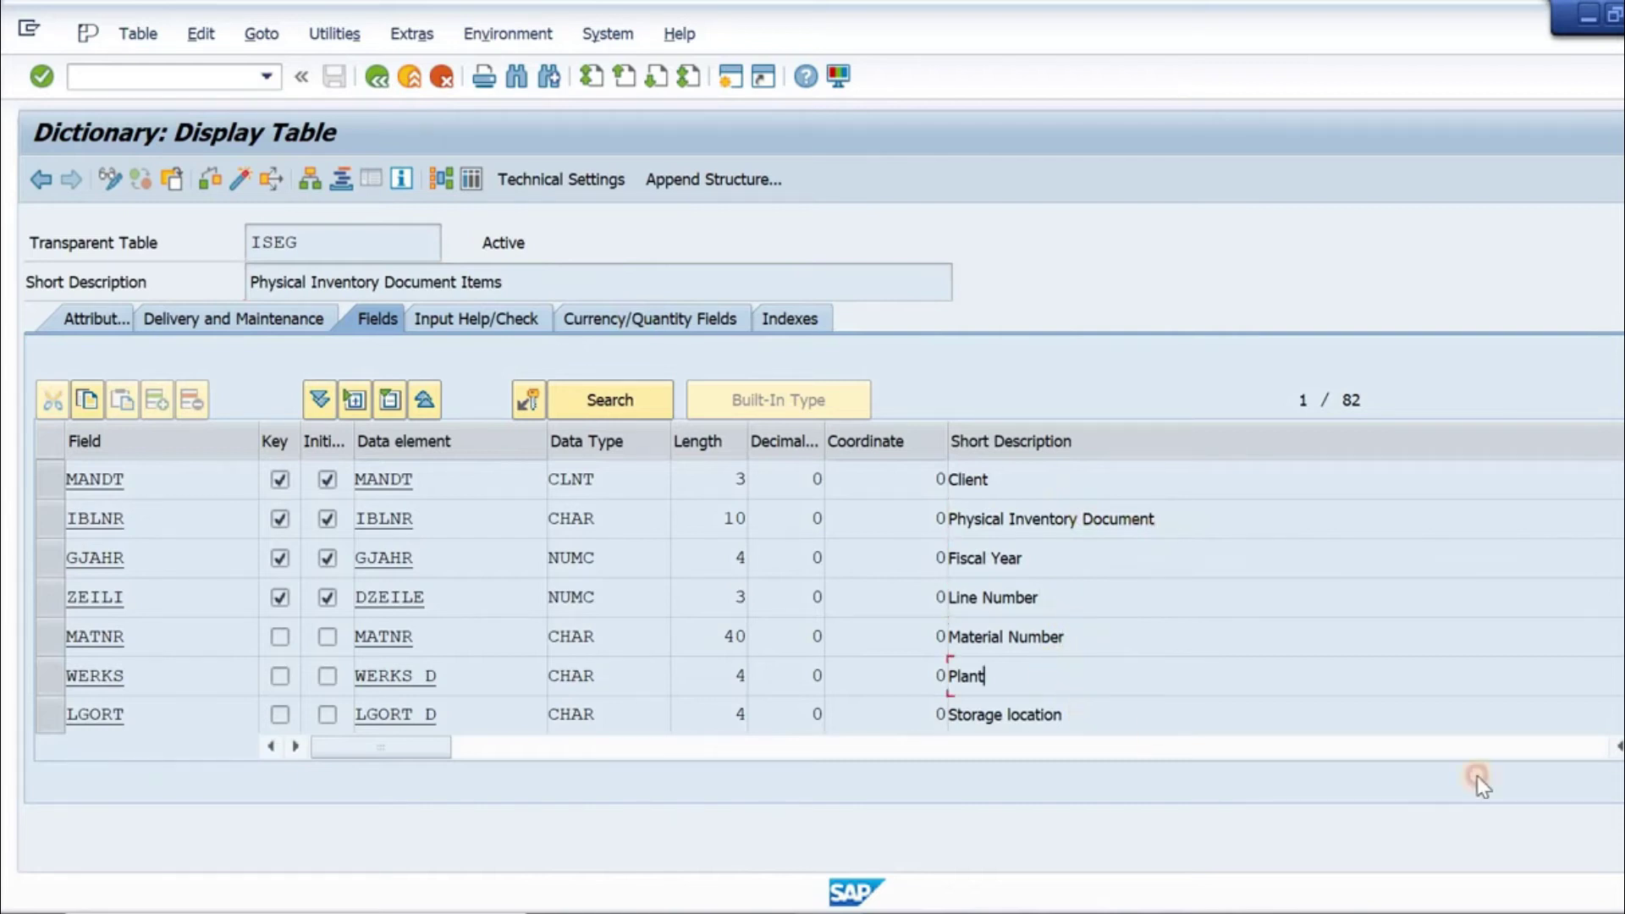
{"action": "left_click", "coordinate": [1088, 715]}
{"action": "key", "text": "Down"}
{"action": "key", "text": "Down"}
{"action": "key", "text": "Down"}
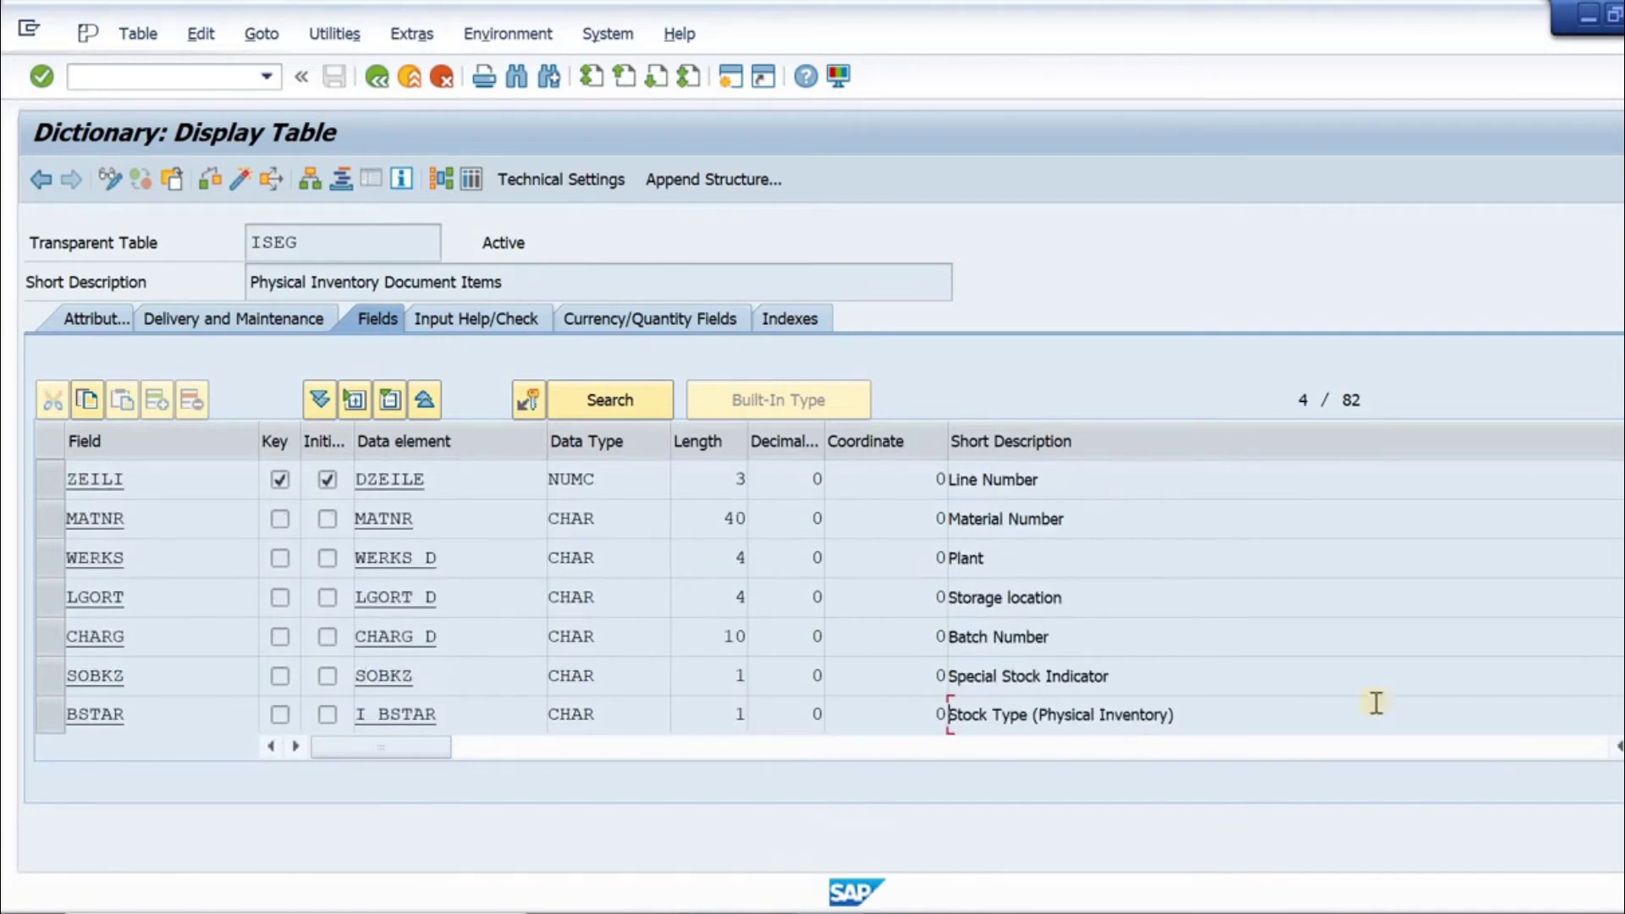
{"action": "key", "text": "Down"}
{"action": "left_click", "coordinate": [1197, 676]}
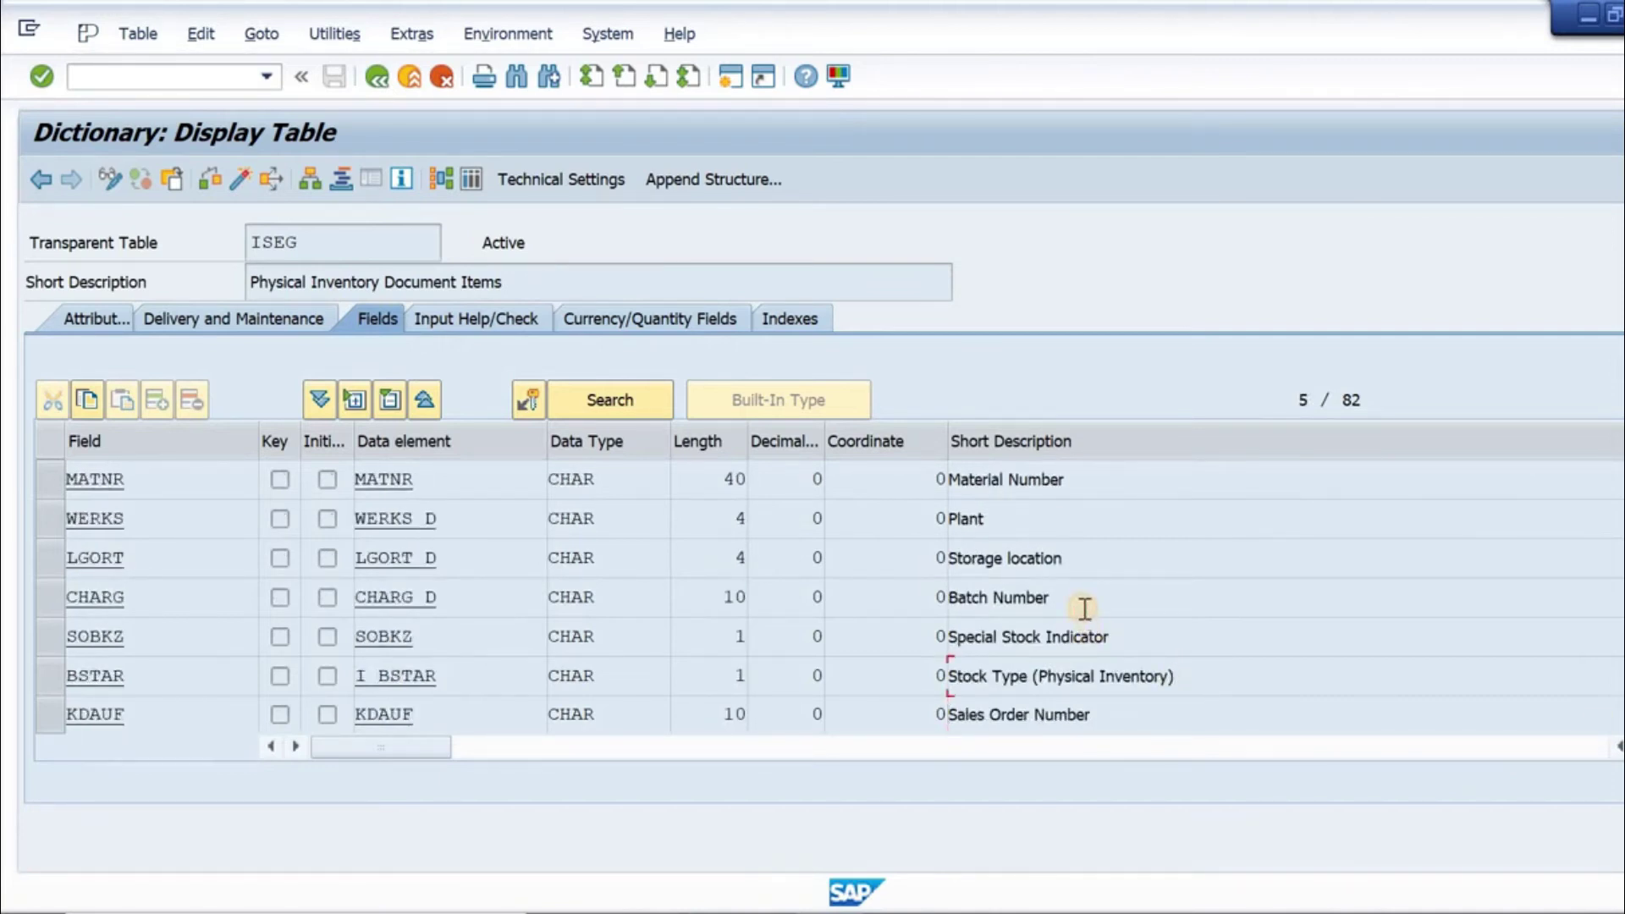
{"action": "left_click", "coordinate": [1050, 596]}
Select RKPF in the Notepad list and display that table as the other development object
{"action": "left_click", "coordinate": [898, 913]}
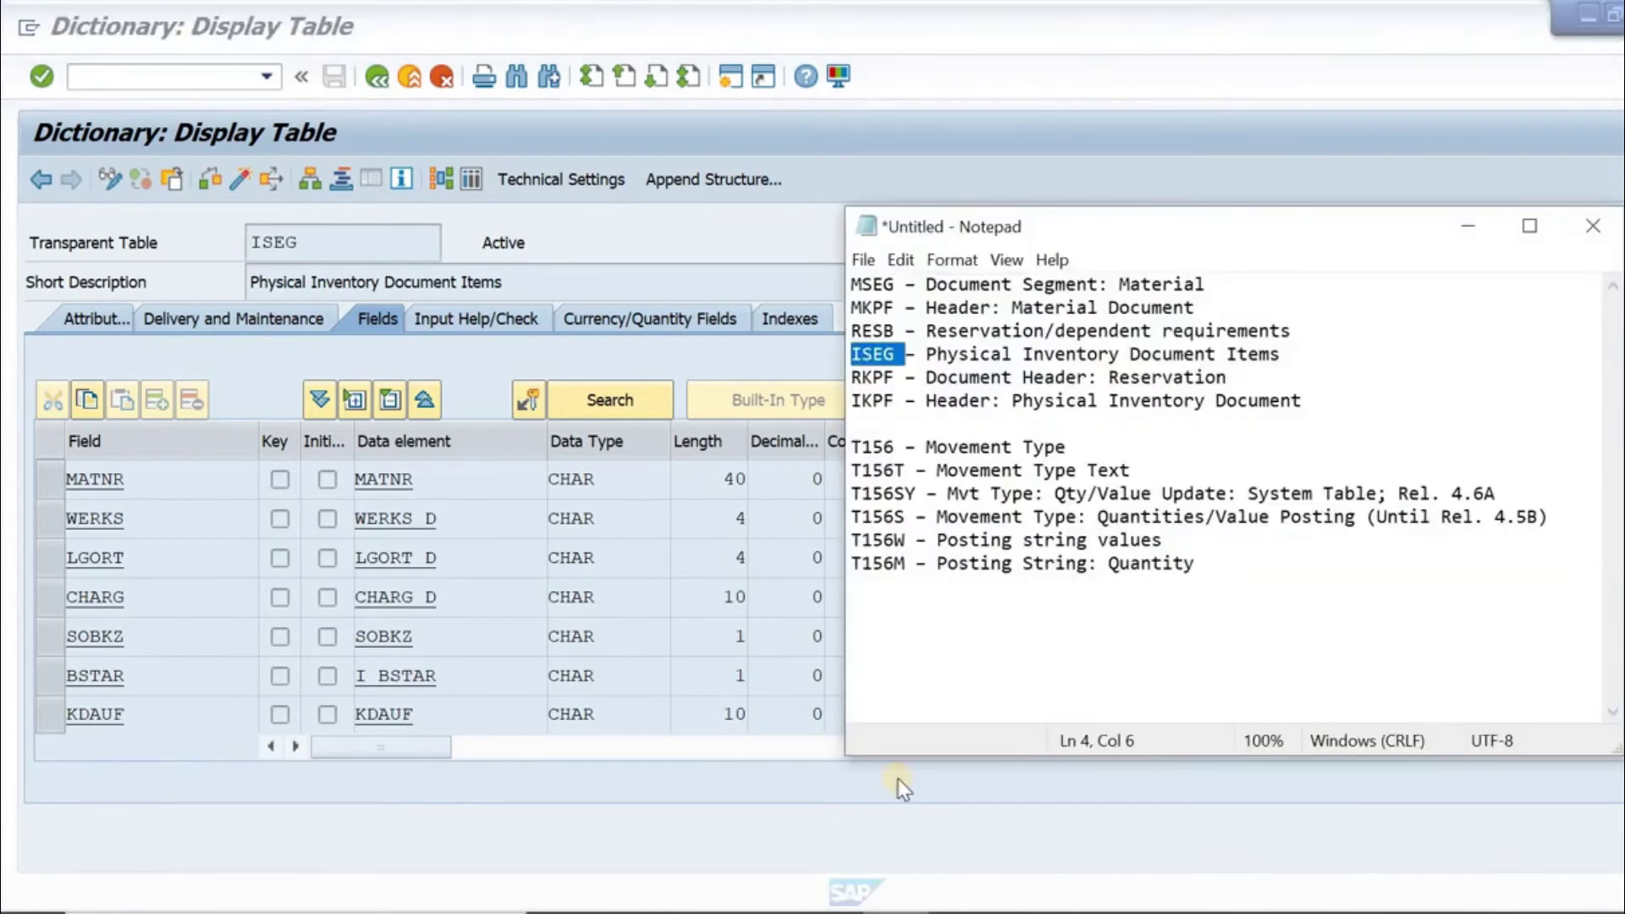
{"action": "double_click", "coordinate": [877, 376]}
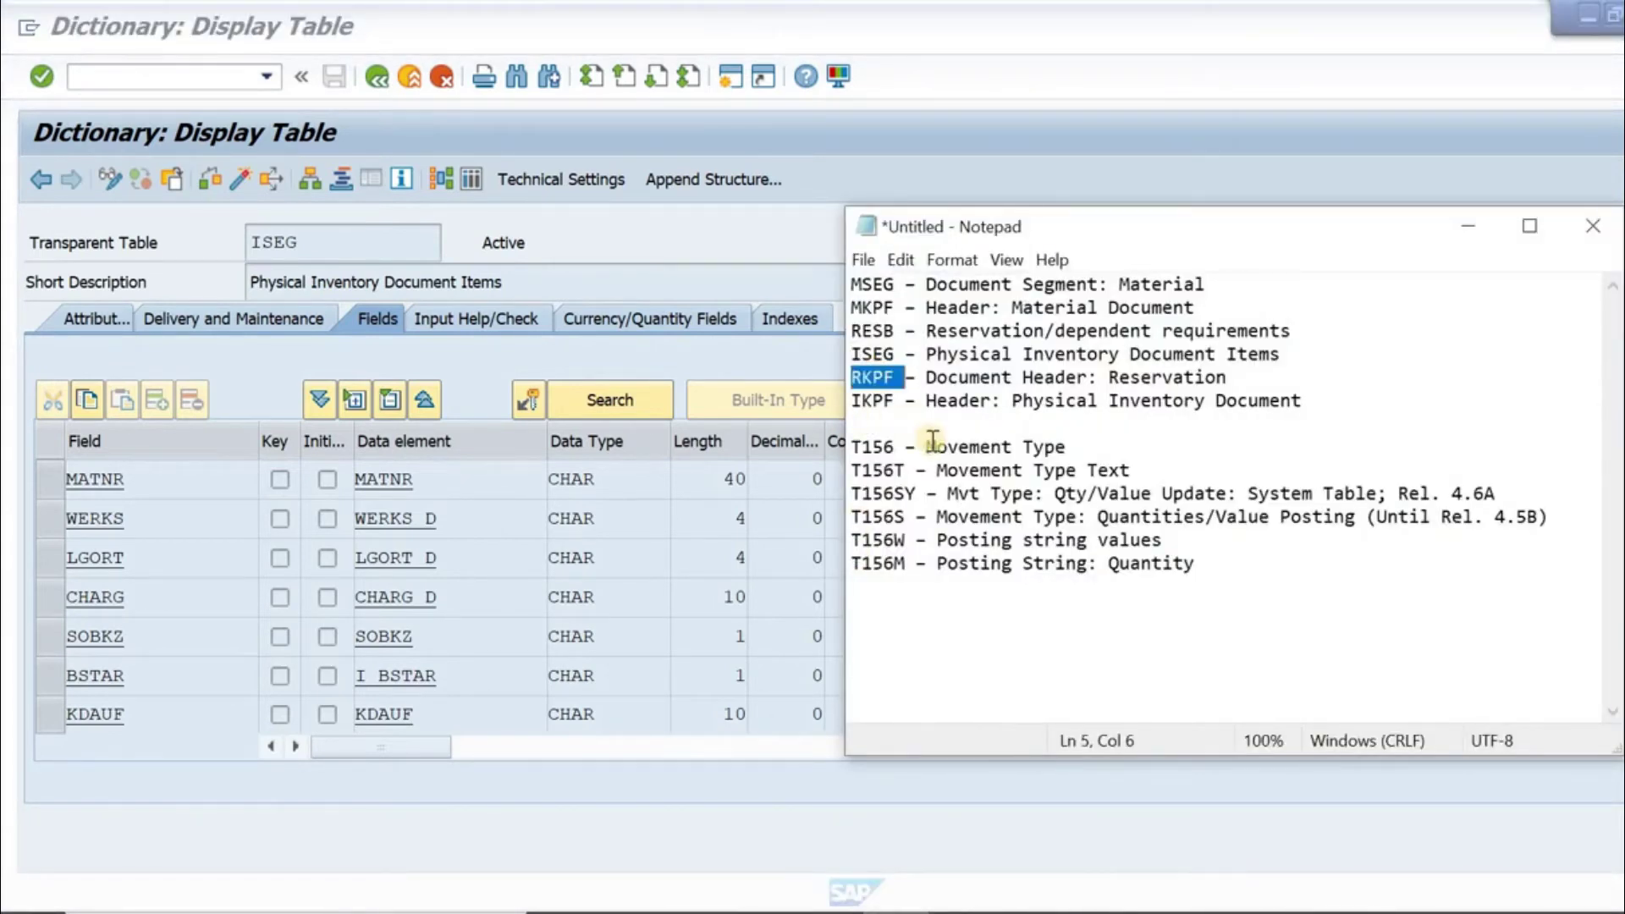
{"action": "left_click", "coordinate": [306, 238]}
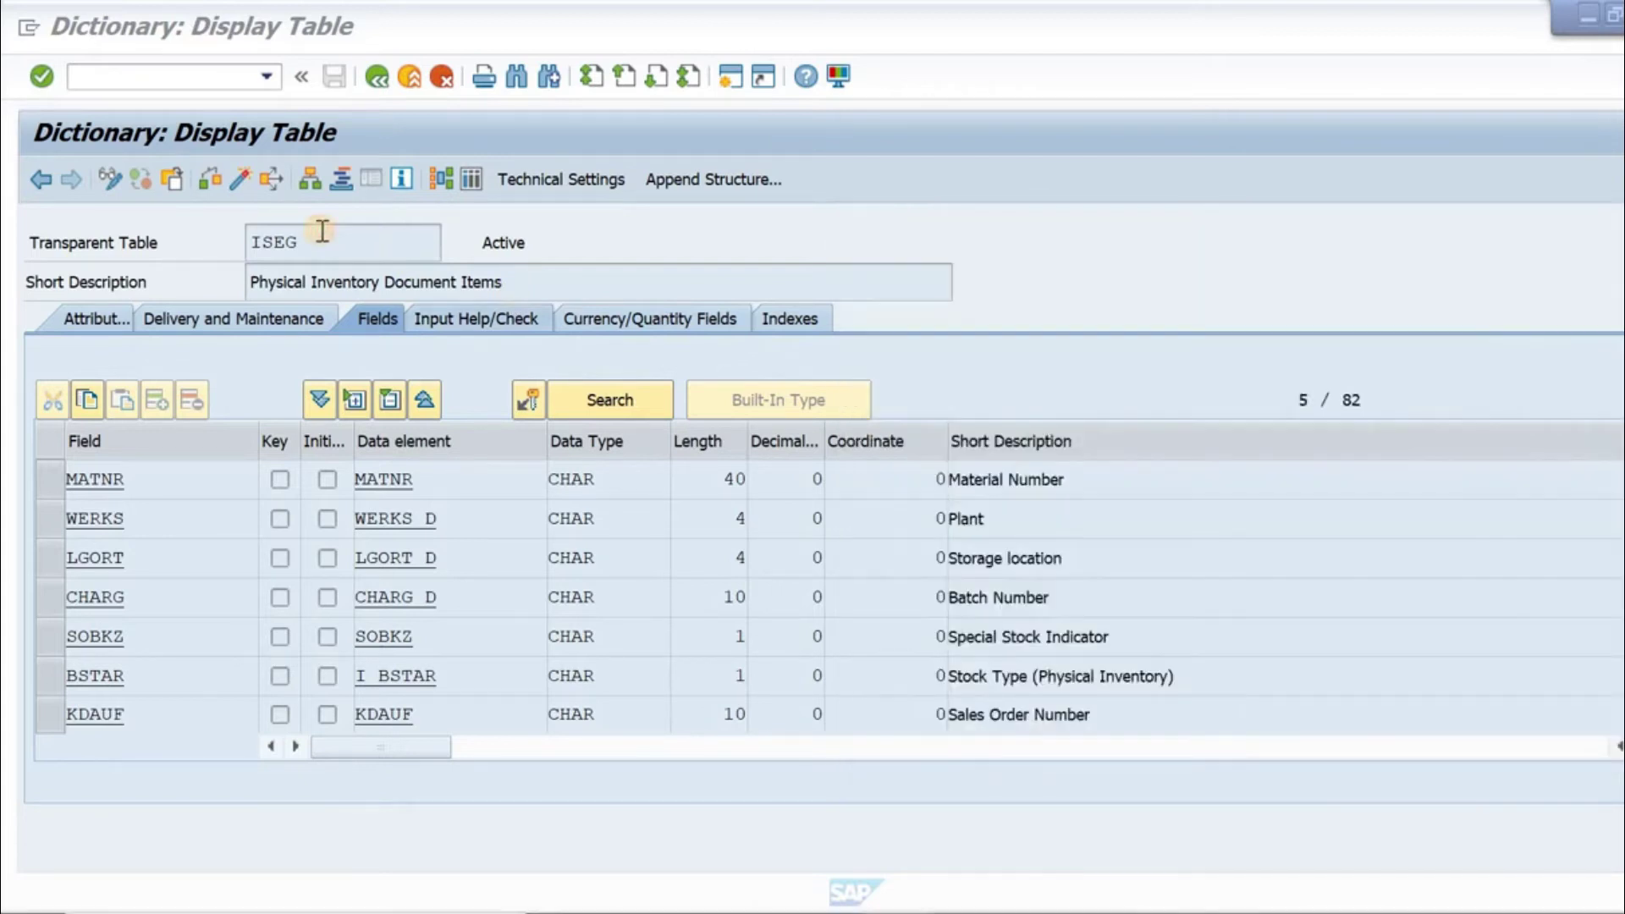
{"action": "left_click", "coordinate": [172, 178]}
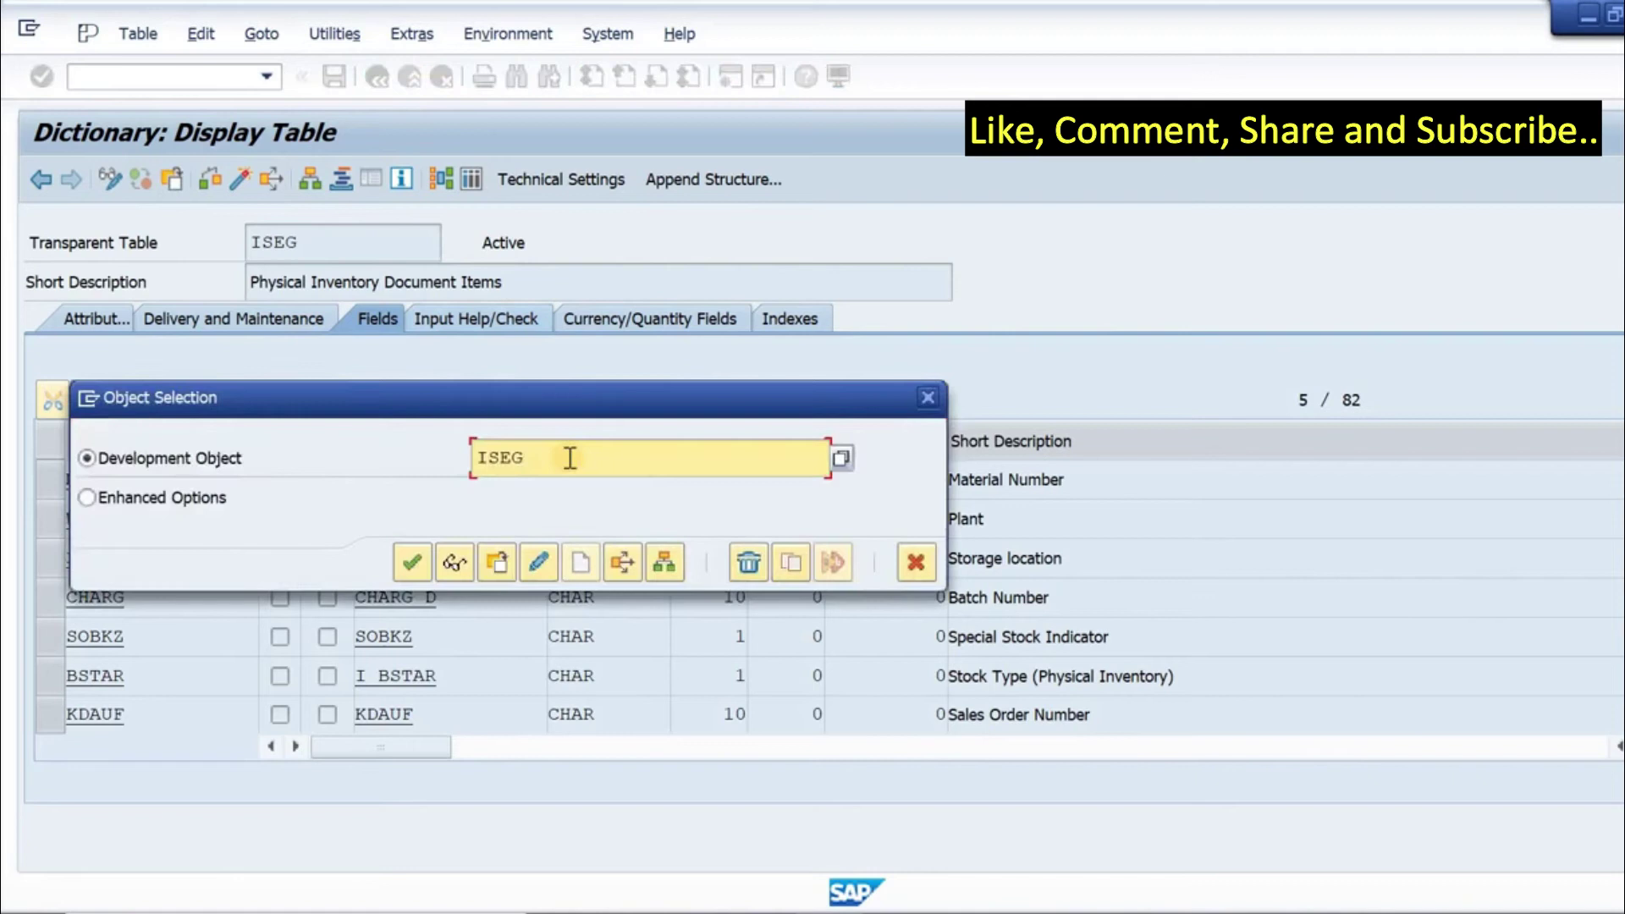
{"action": "left_click", "coordinate": [569, 458]}
{"action": "key", "text": "BackSpace"}
{"action": "key", "text": "BackSpace"}
{"action": "key", "text": "BackSpace"}
{"action": "key", "text": "BackSpace"}
{"action": "type", "text": "RKPF"}
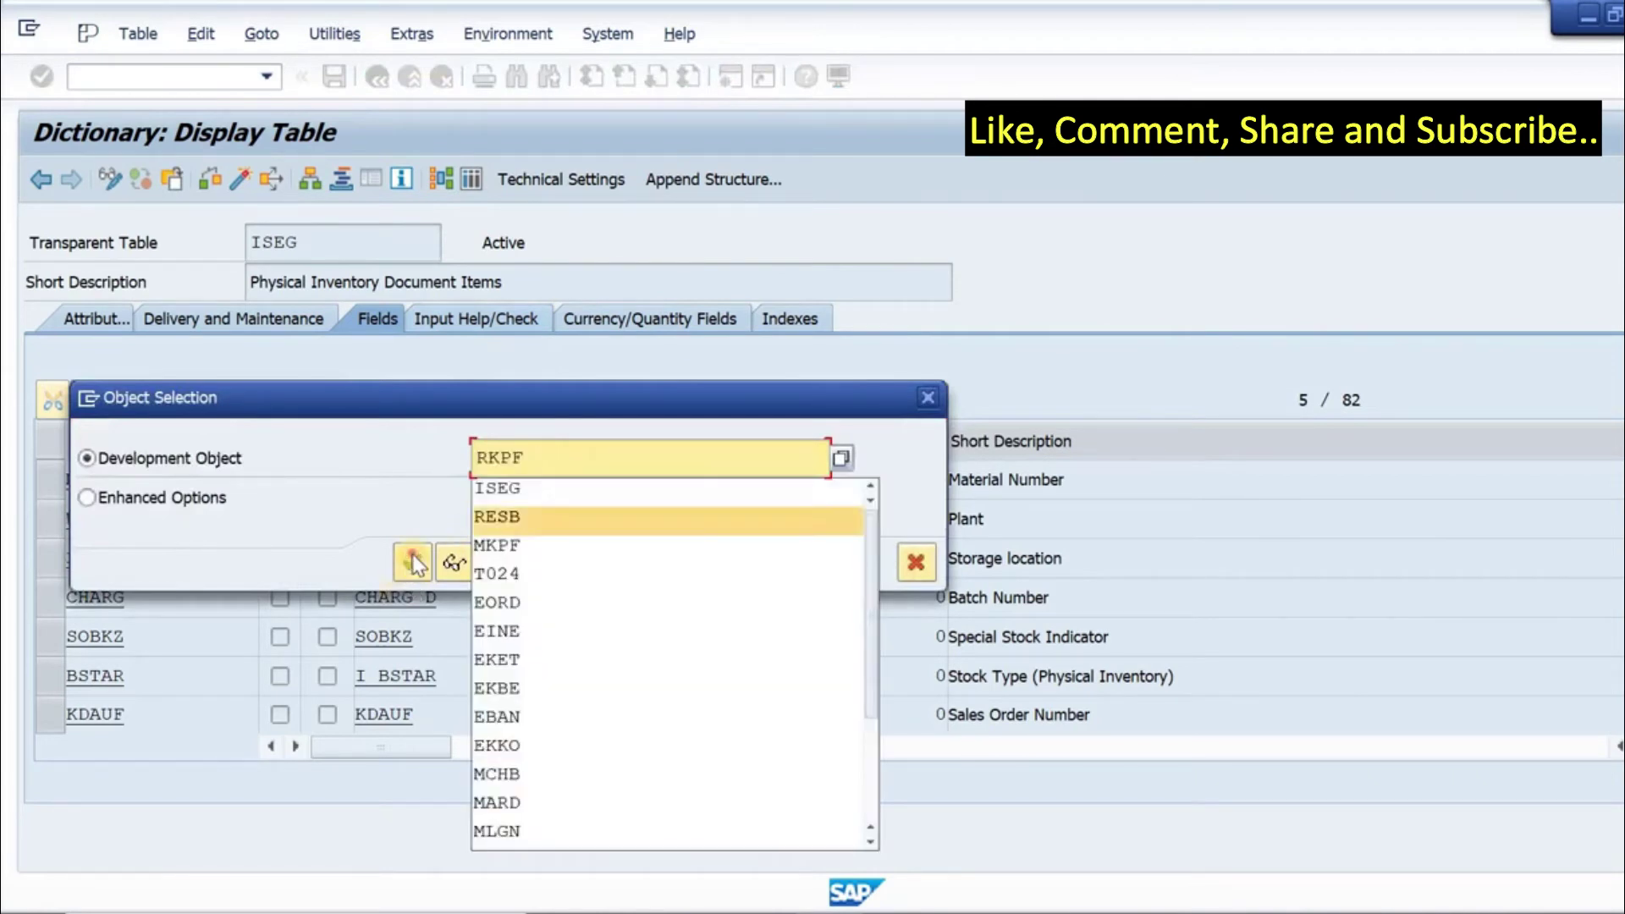
{"action": "left_click", "coordinate": [413, 562]}
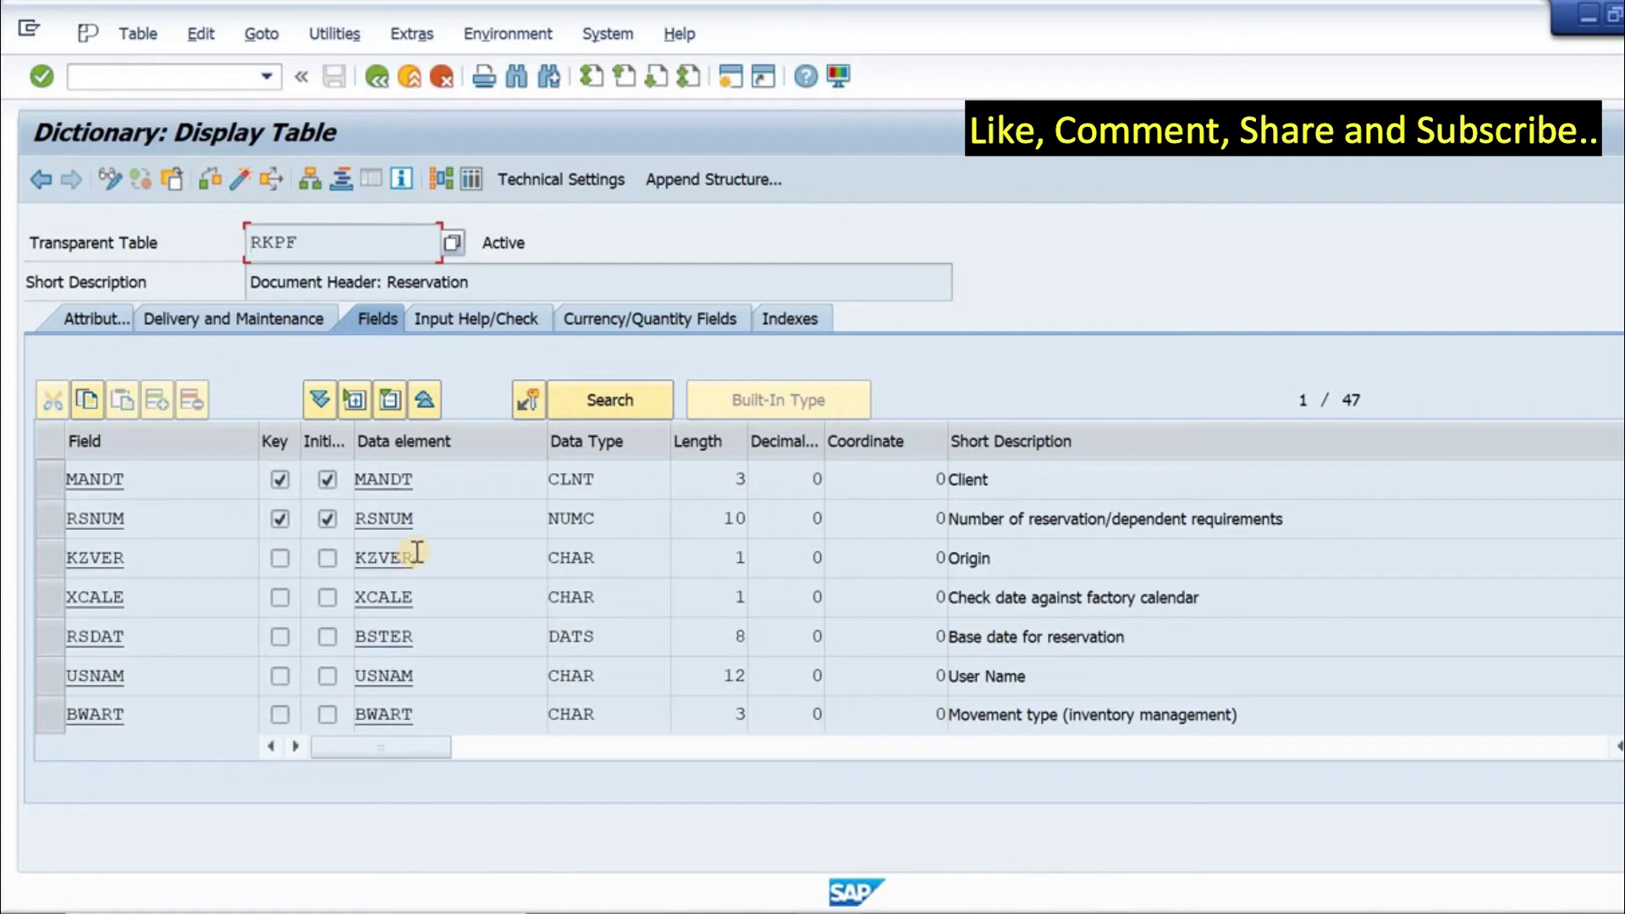
Review RKPF's field list, from the reservation number and base date to the cost center, purchase order and sales order numbers
{"action": "left_click", "coordinate": [1338, 517]}
{"action": "left_click", "coordinate": [1160, 637]}
{"action": "key", "text": "Down"}
{"action": "key", "text": "Down"}
{"action": "key", "text": "Down"}
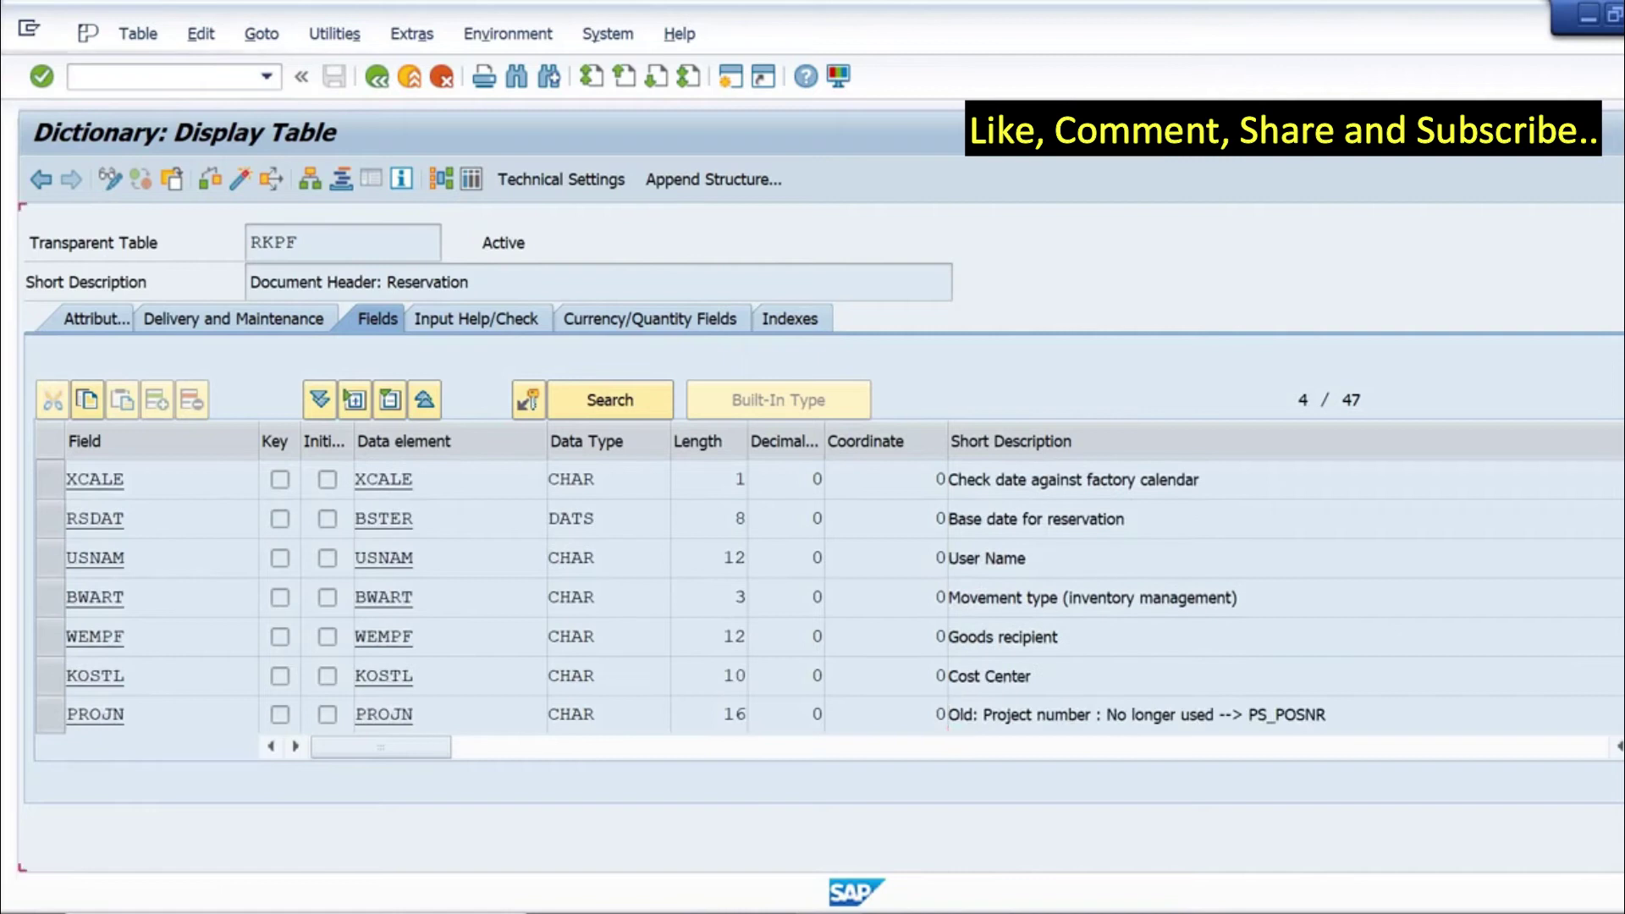
{"action": "key", "text": "Down"}
{"action": "key", "text": "Down"}
{"action": "key", "text": "Down"}
{"action": "key", "text": "Down"}
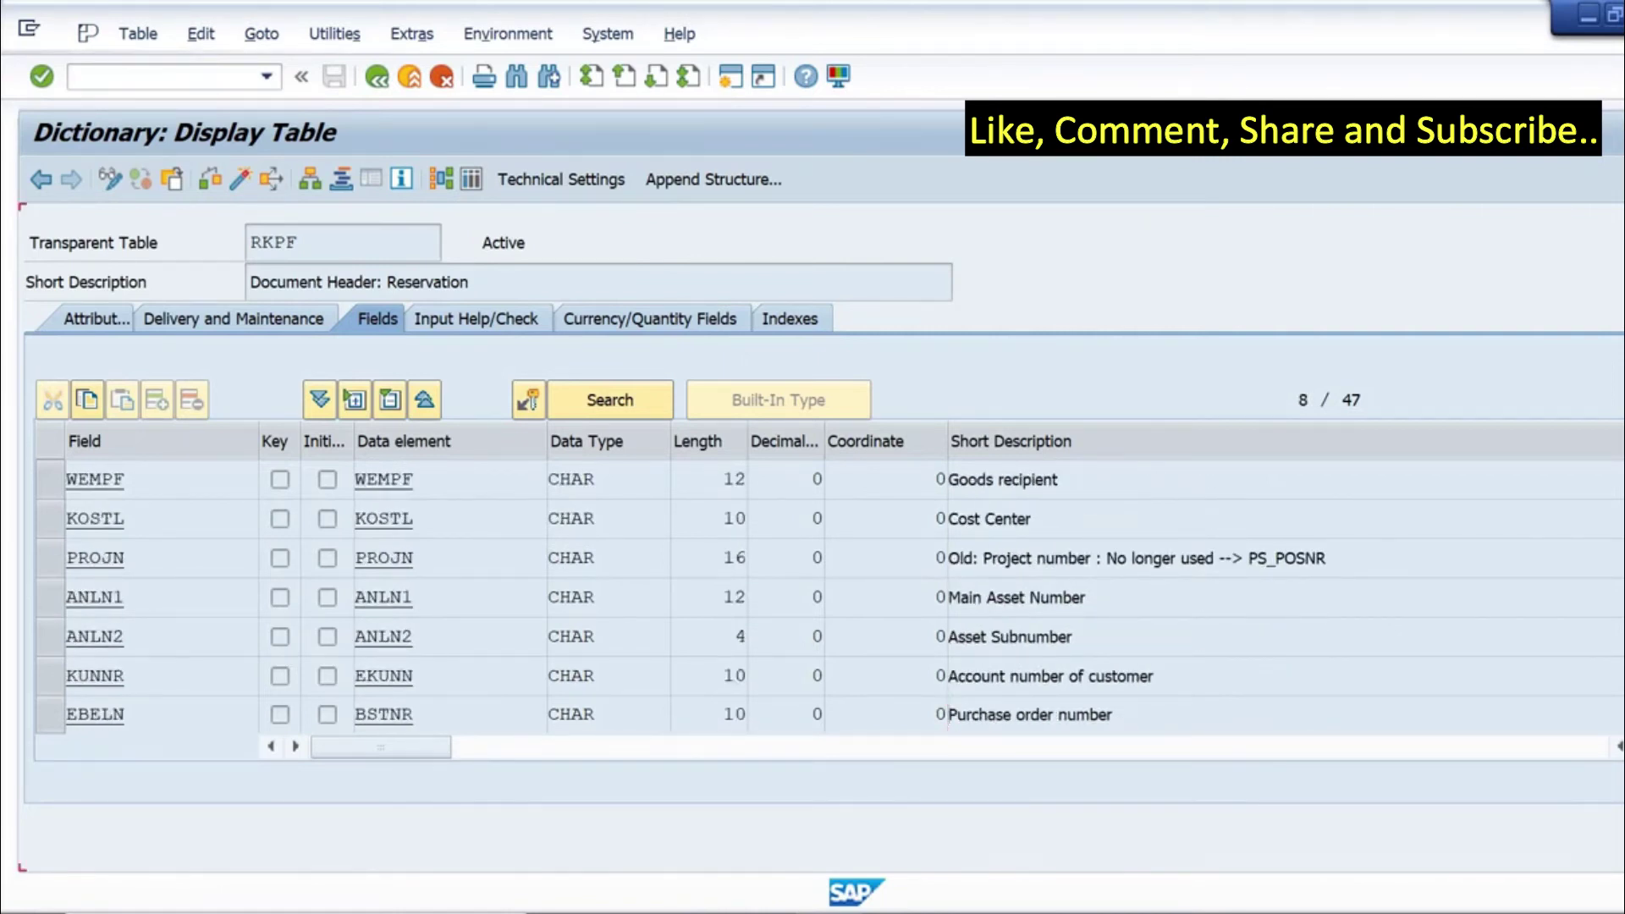
{"action": "key", "text": "Down"}
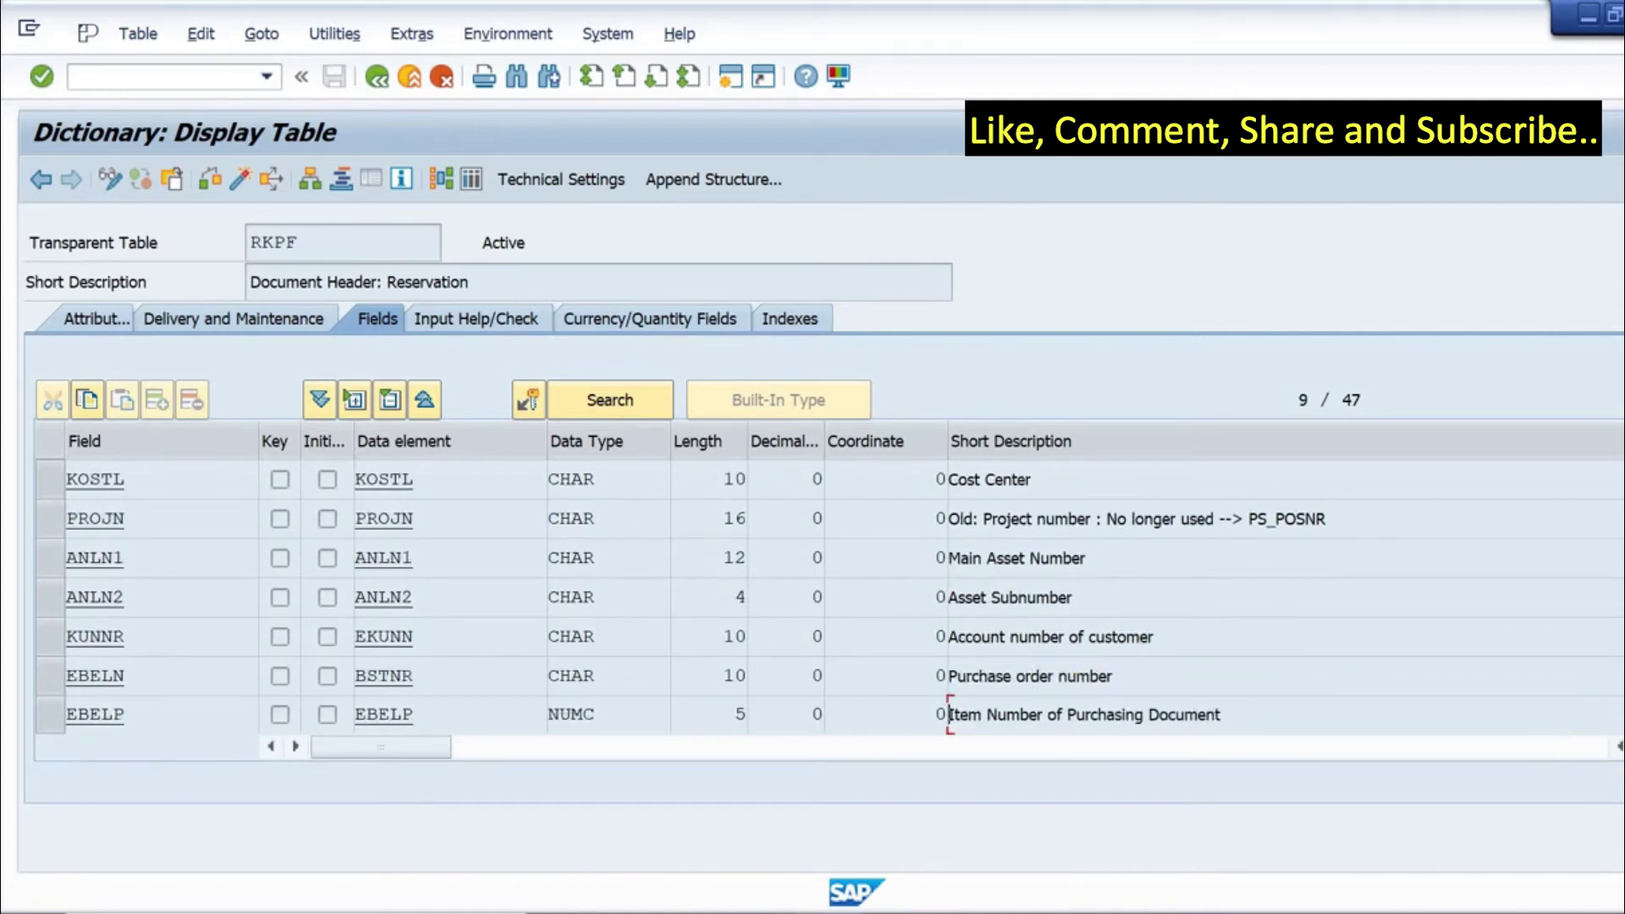
{"action": "key", "text": "Down"}
{"action": "key", "text": "Down"}
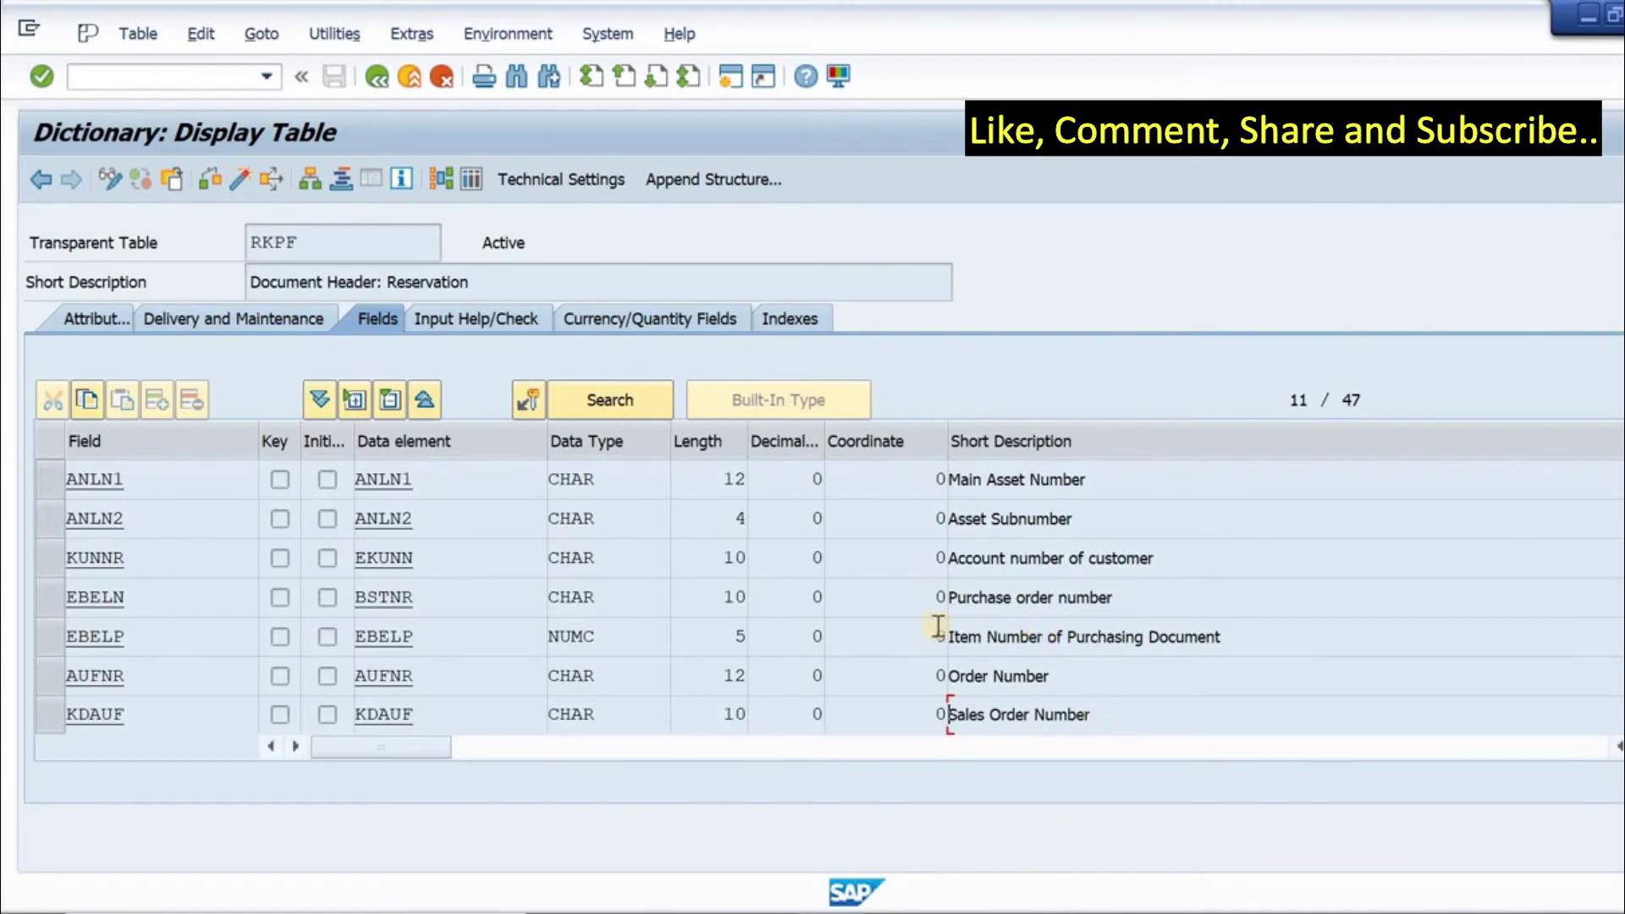
Take the table name IKPF from the Notepad list and display that table in place of RKPF
{"action": "key", "text": "alt+Tab"}
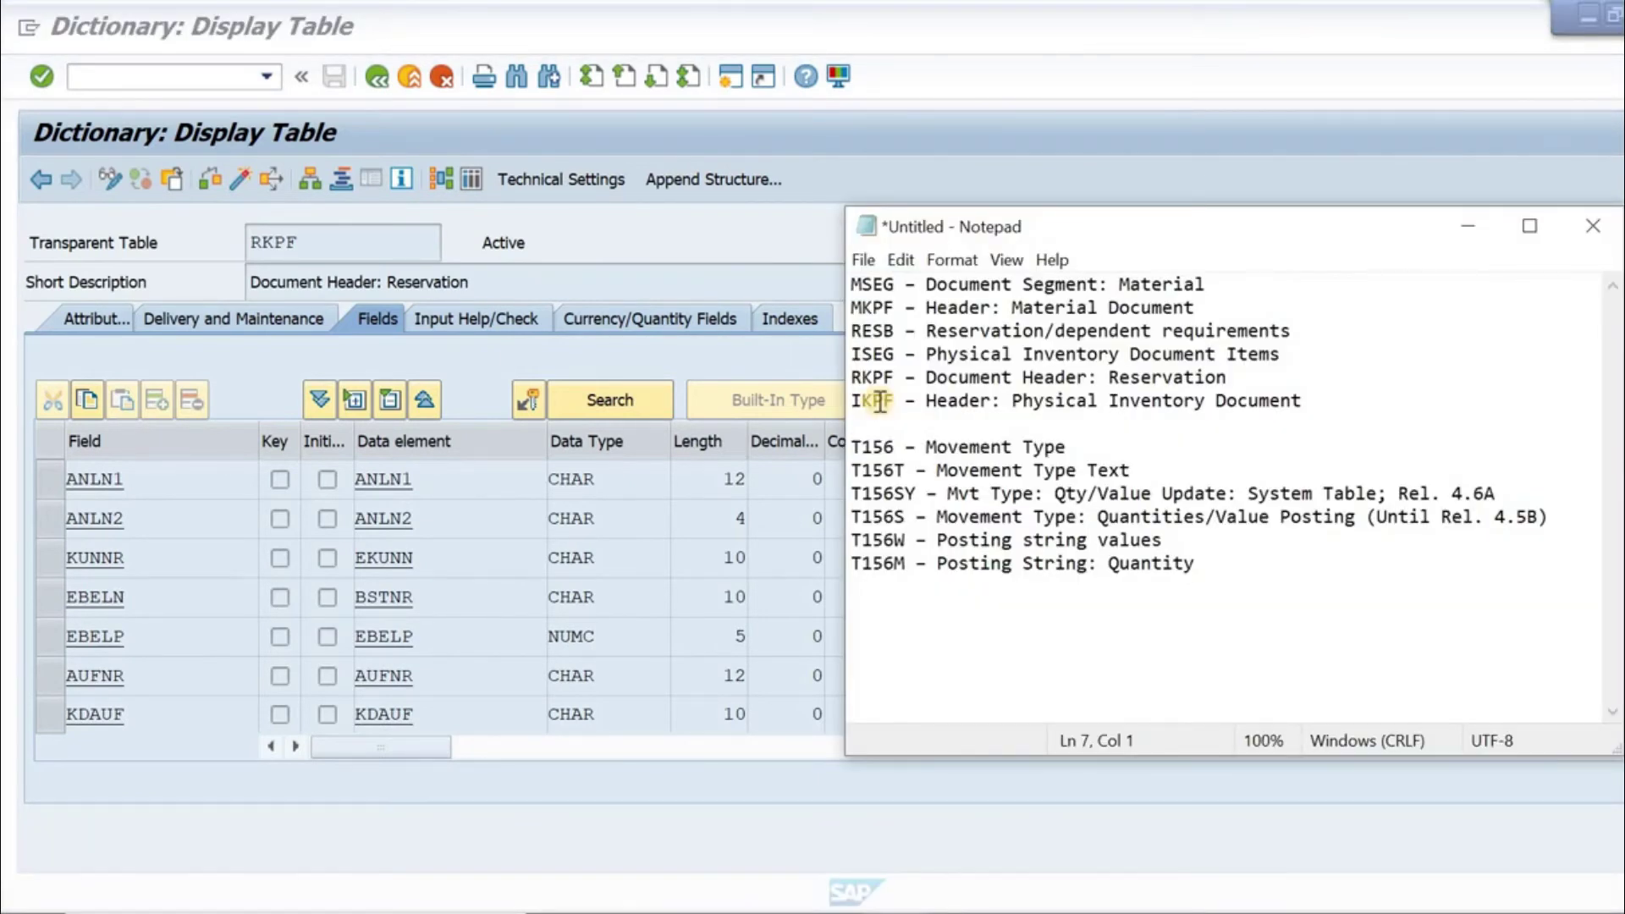
{"action": "double_click", "coordinate": [880, 402]}
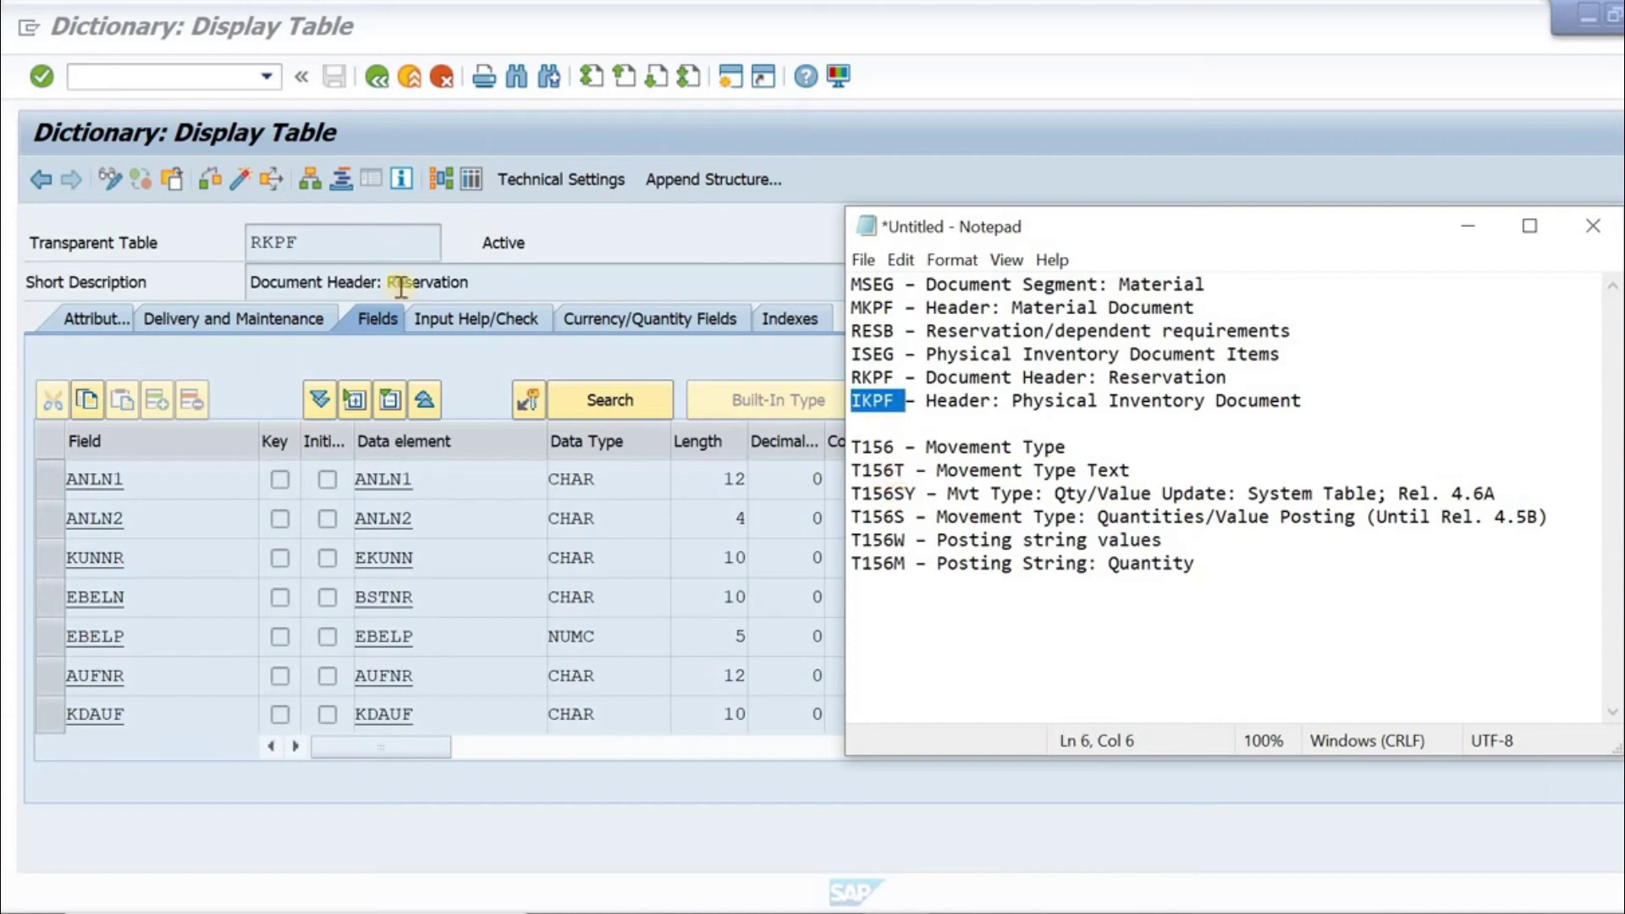
{"action": "left_click", "coordinate": [333, 242]}
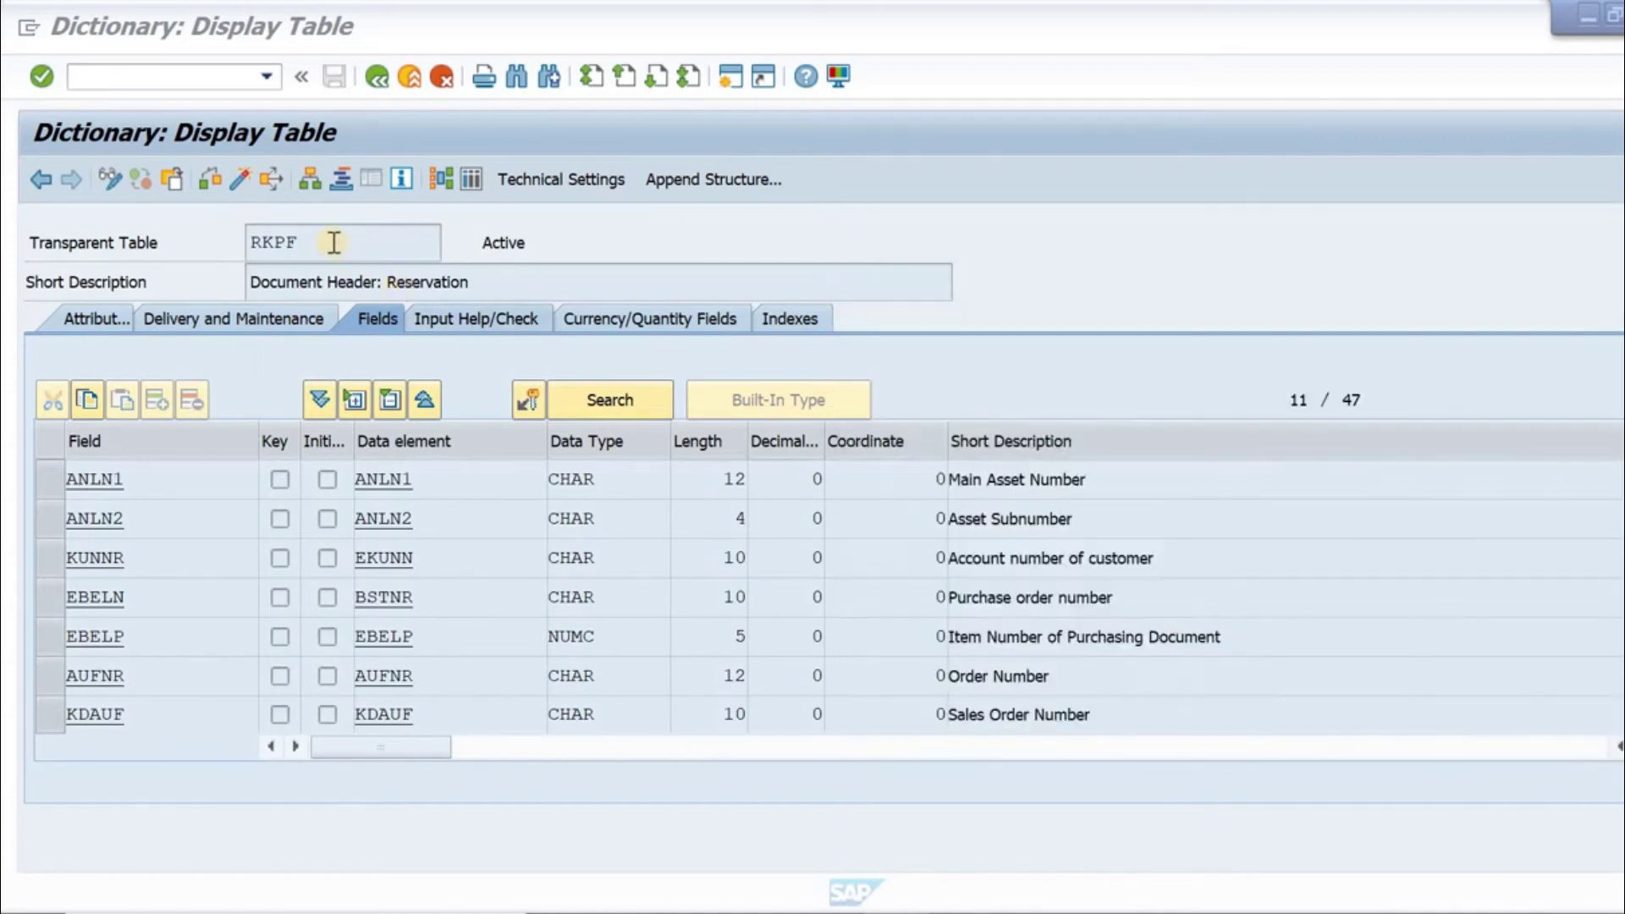
{"action": "left_click", "coordinate": [173, 180]}
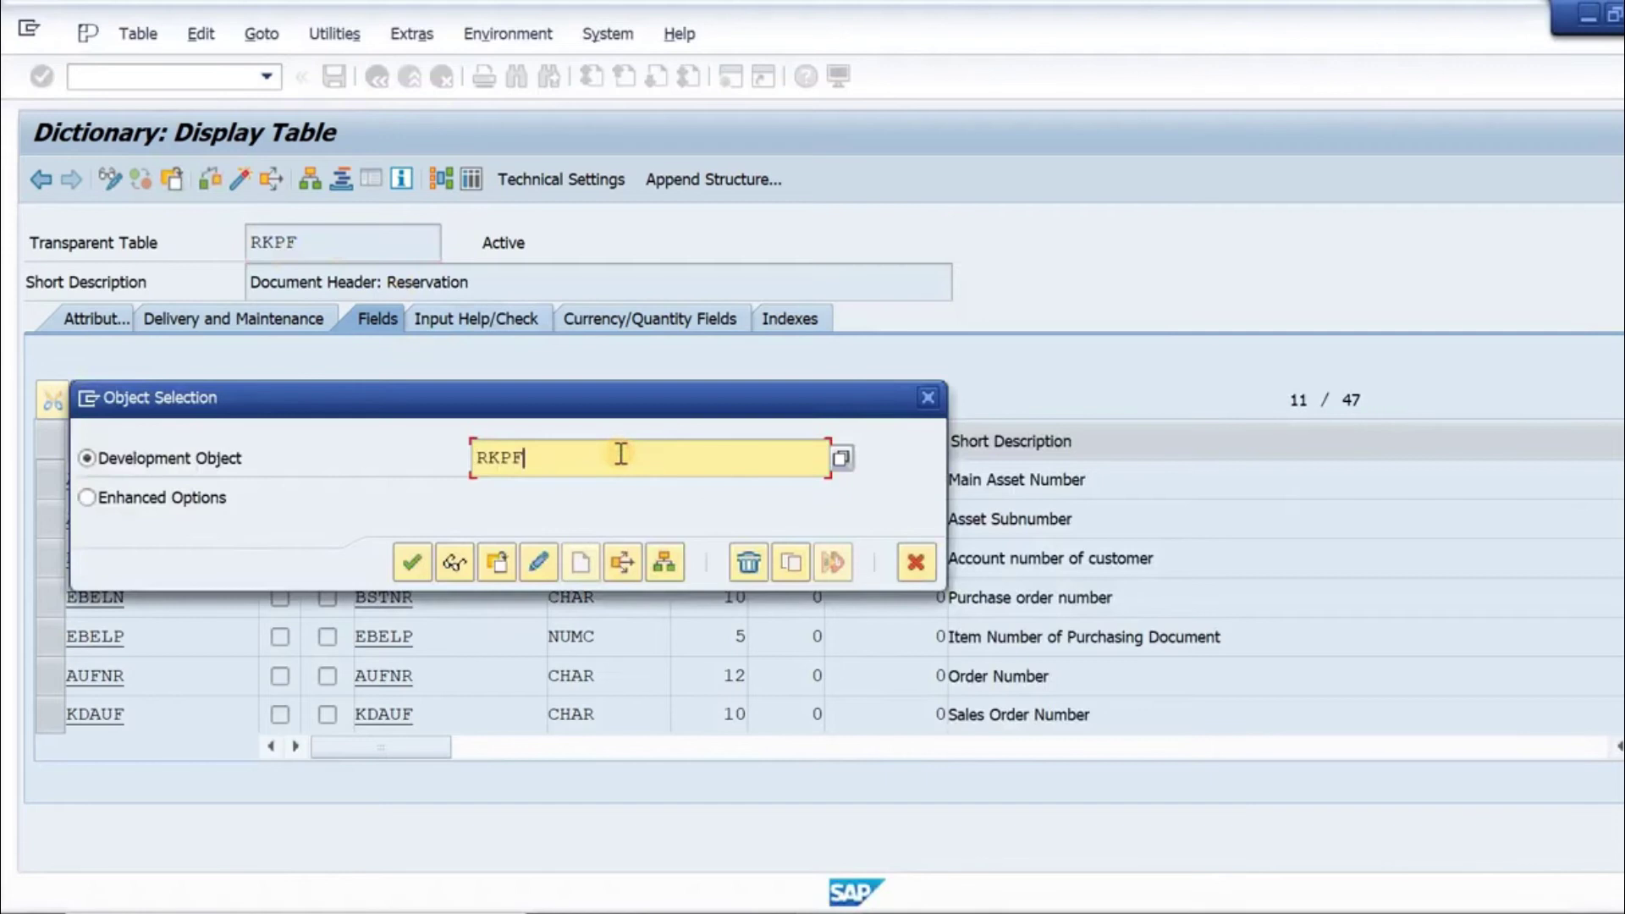
{"action": "key", "text": "BackSpace"}
{"action": "key", "text": "BackSpace"}
{"action": "key", "text": "BackSpace"}
{"action": "key", "text": "BackSpace"}
{"action": "type", "text": "IKPF"}
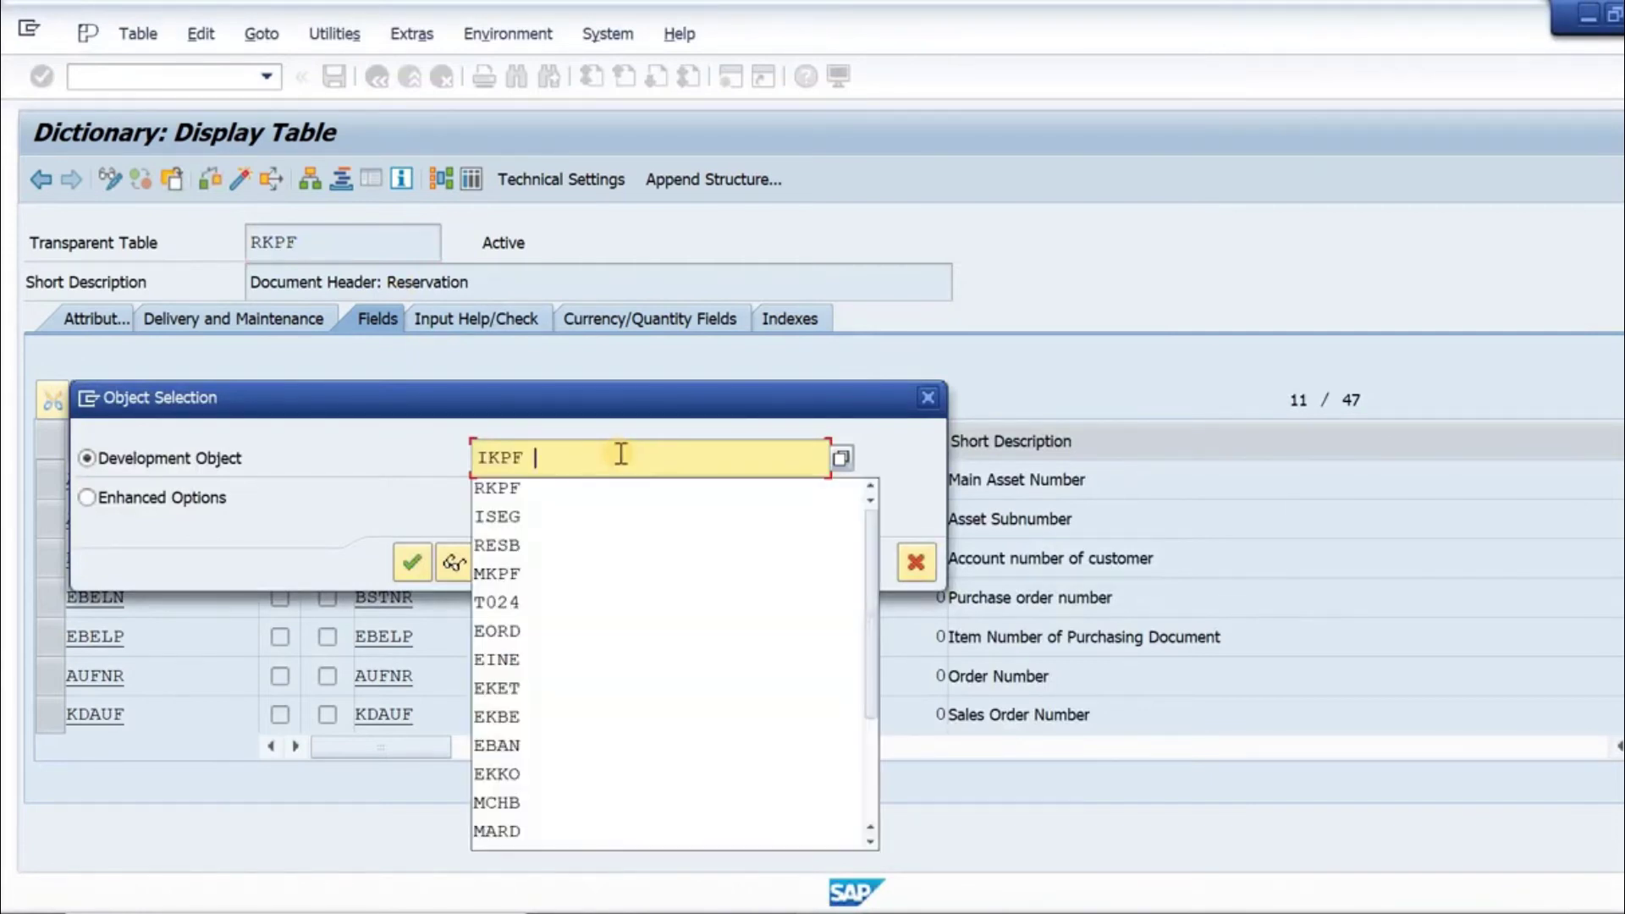
{"action": "left_click", "coordinate": [425, 567]}
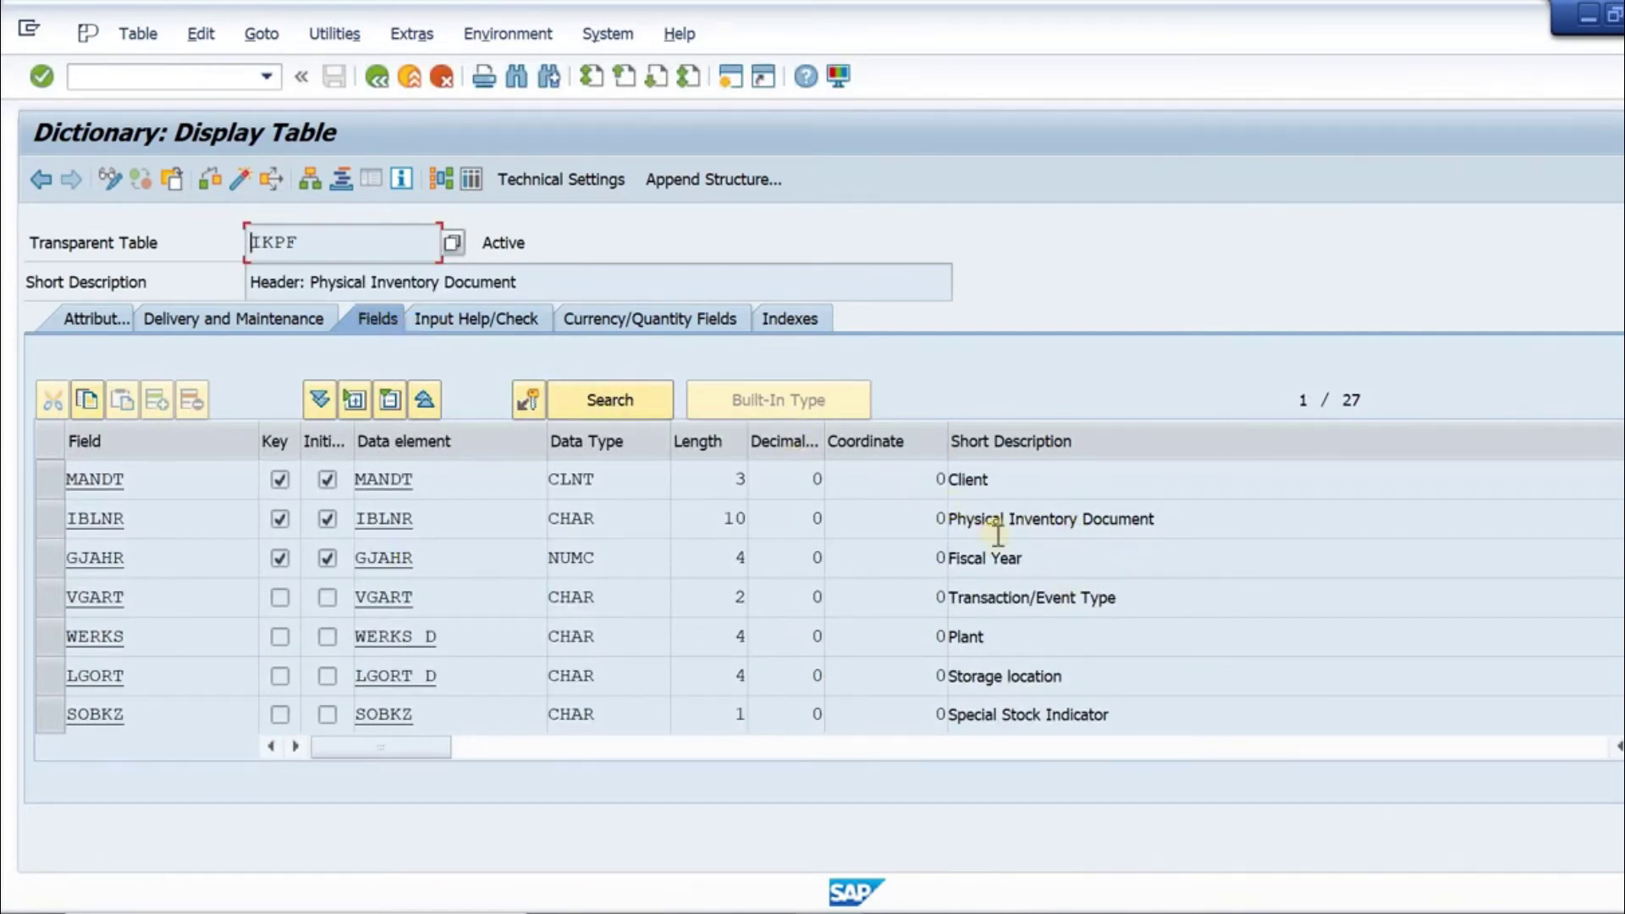
Examine IKPF's field list, including the transaction/event type, plant, storage location, special stock indicator and posting date
{"action": "left_click", "coordinate": [1153, 598]}
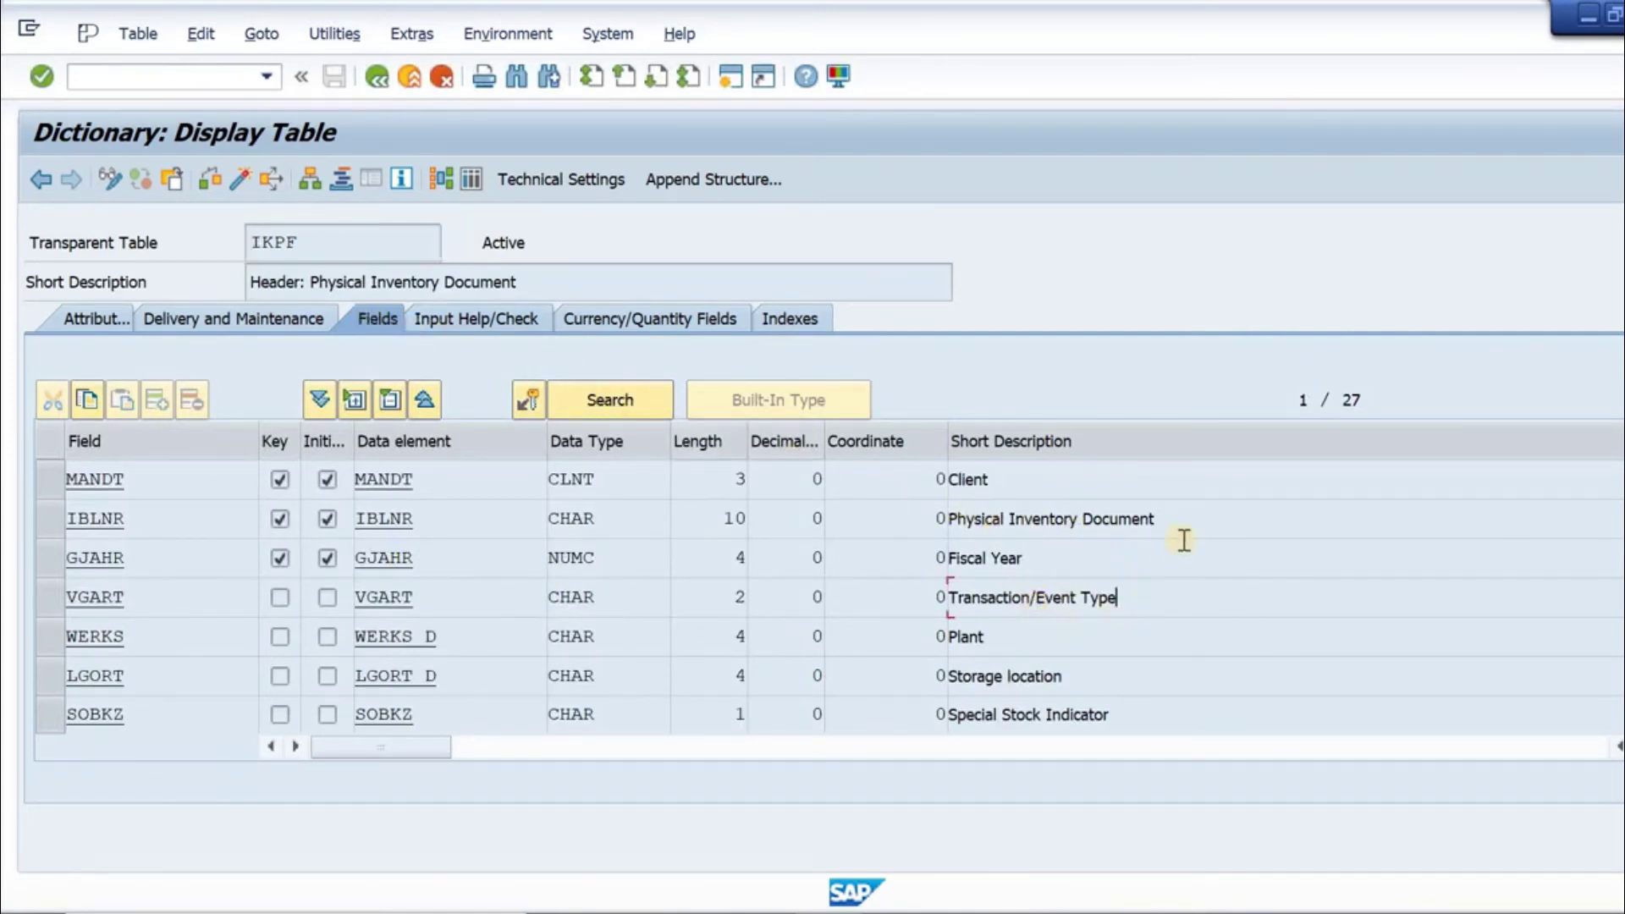
{"action": "left_click", "coordinate": [982, 637]}
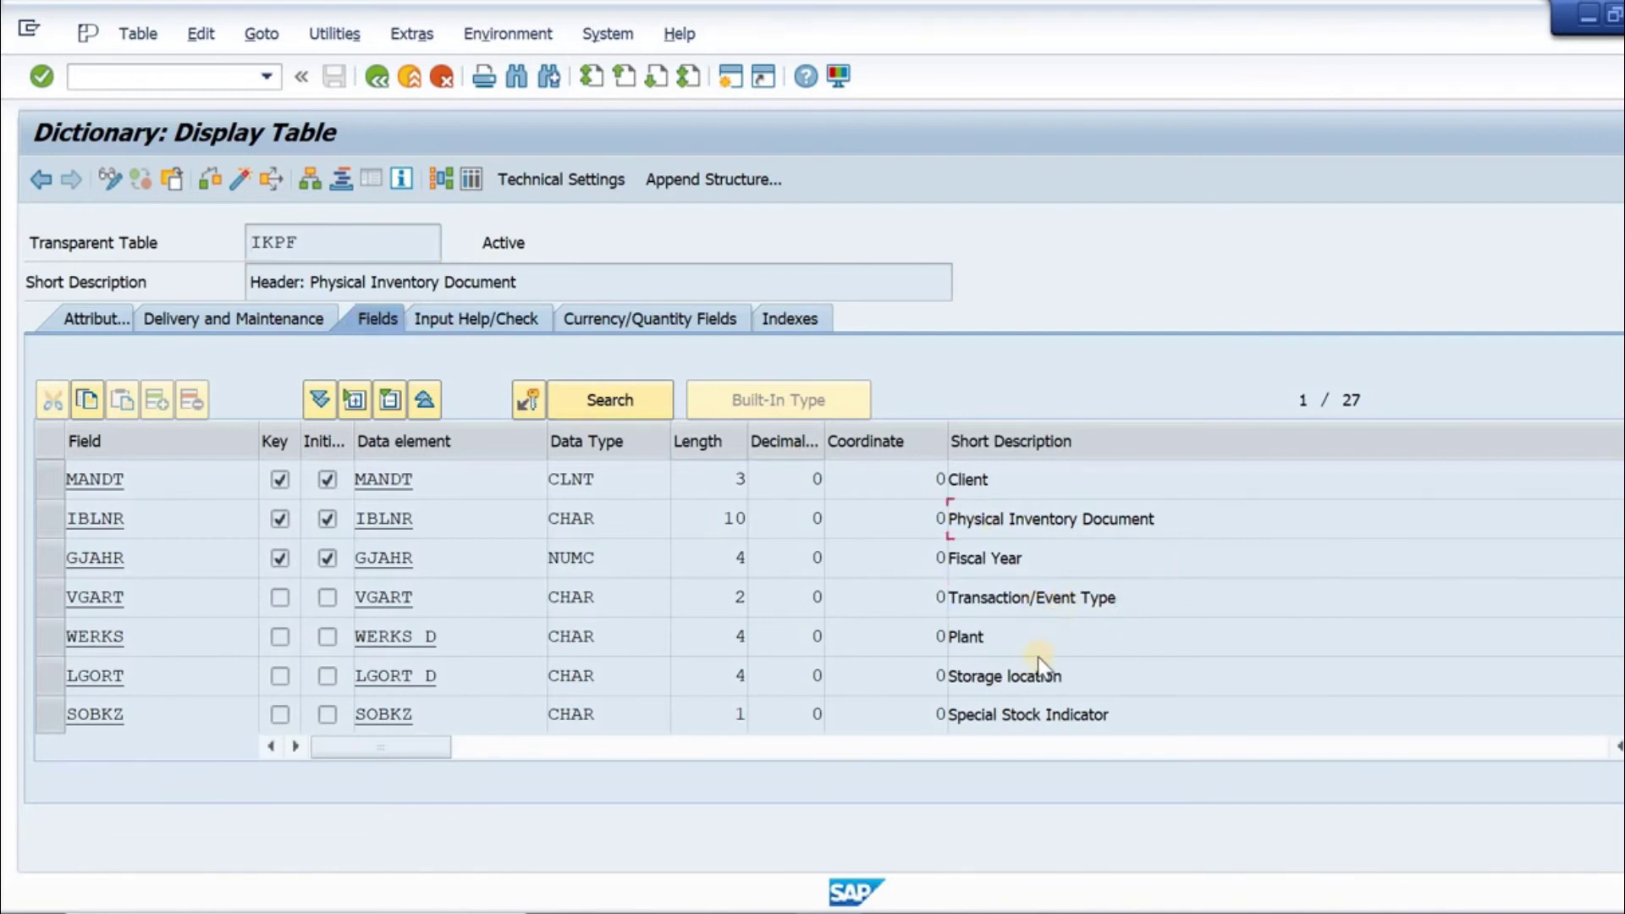
{"action": "left_click", "coordinate": [1135, 679]}
{"action": "left_click", "coordinate": [1163, 714]}
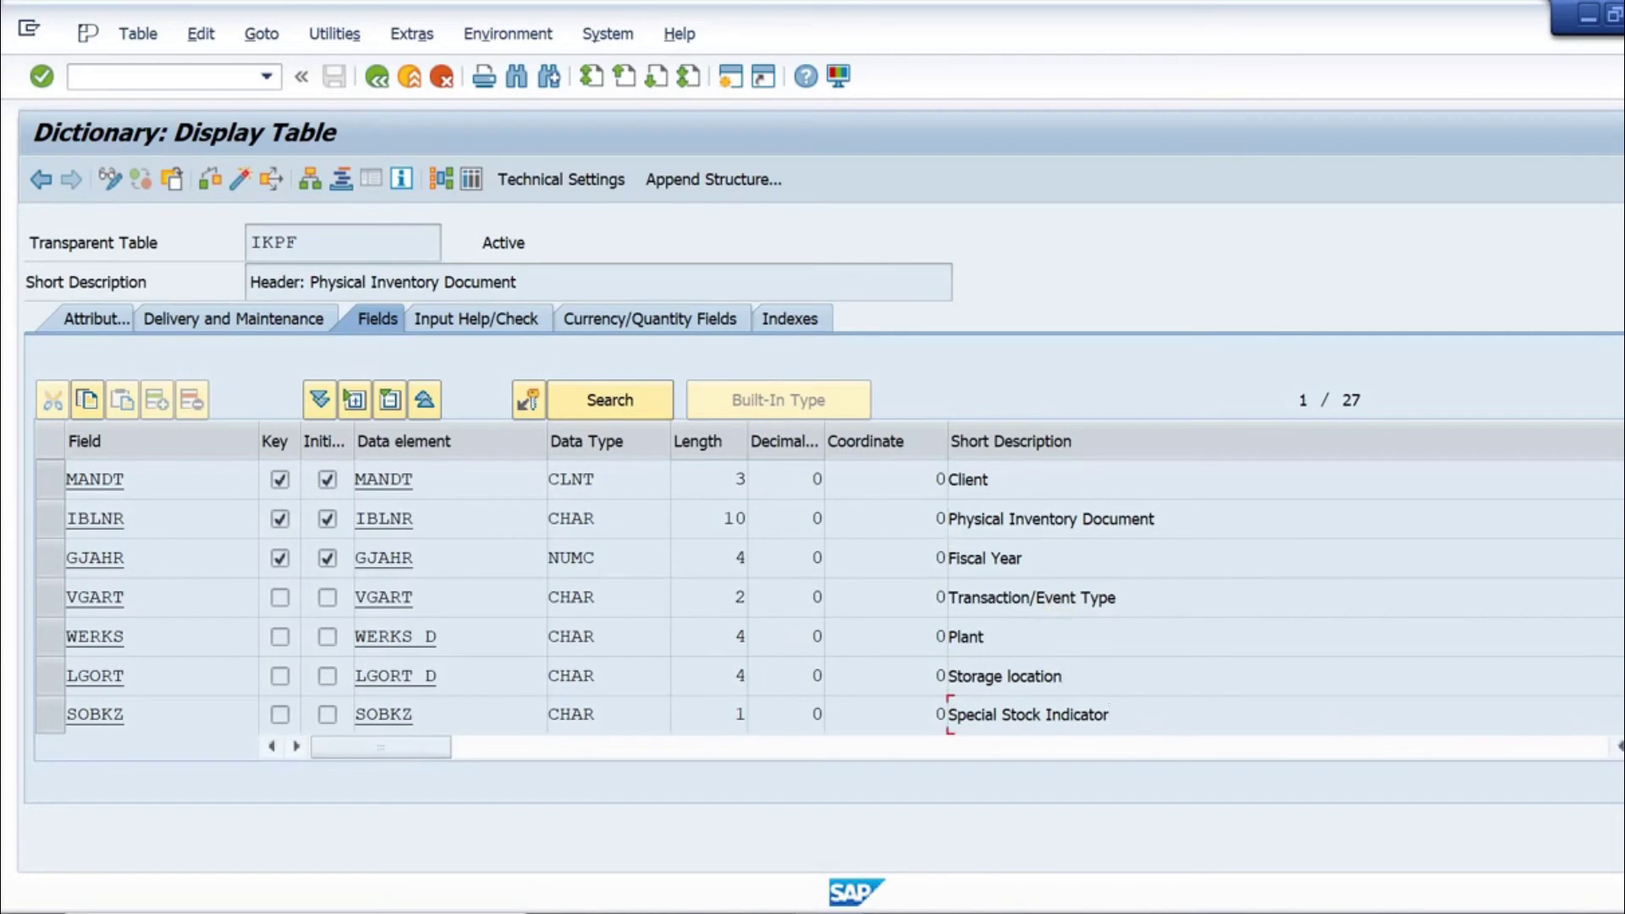
{"action": "scroll", "coordinate": [929, 622], "scroll_direction": "down", "scroll_amount": 4}
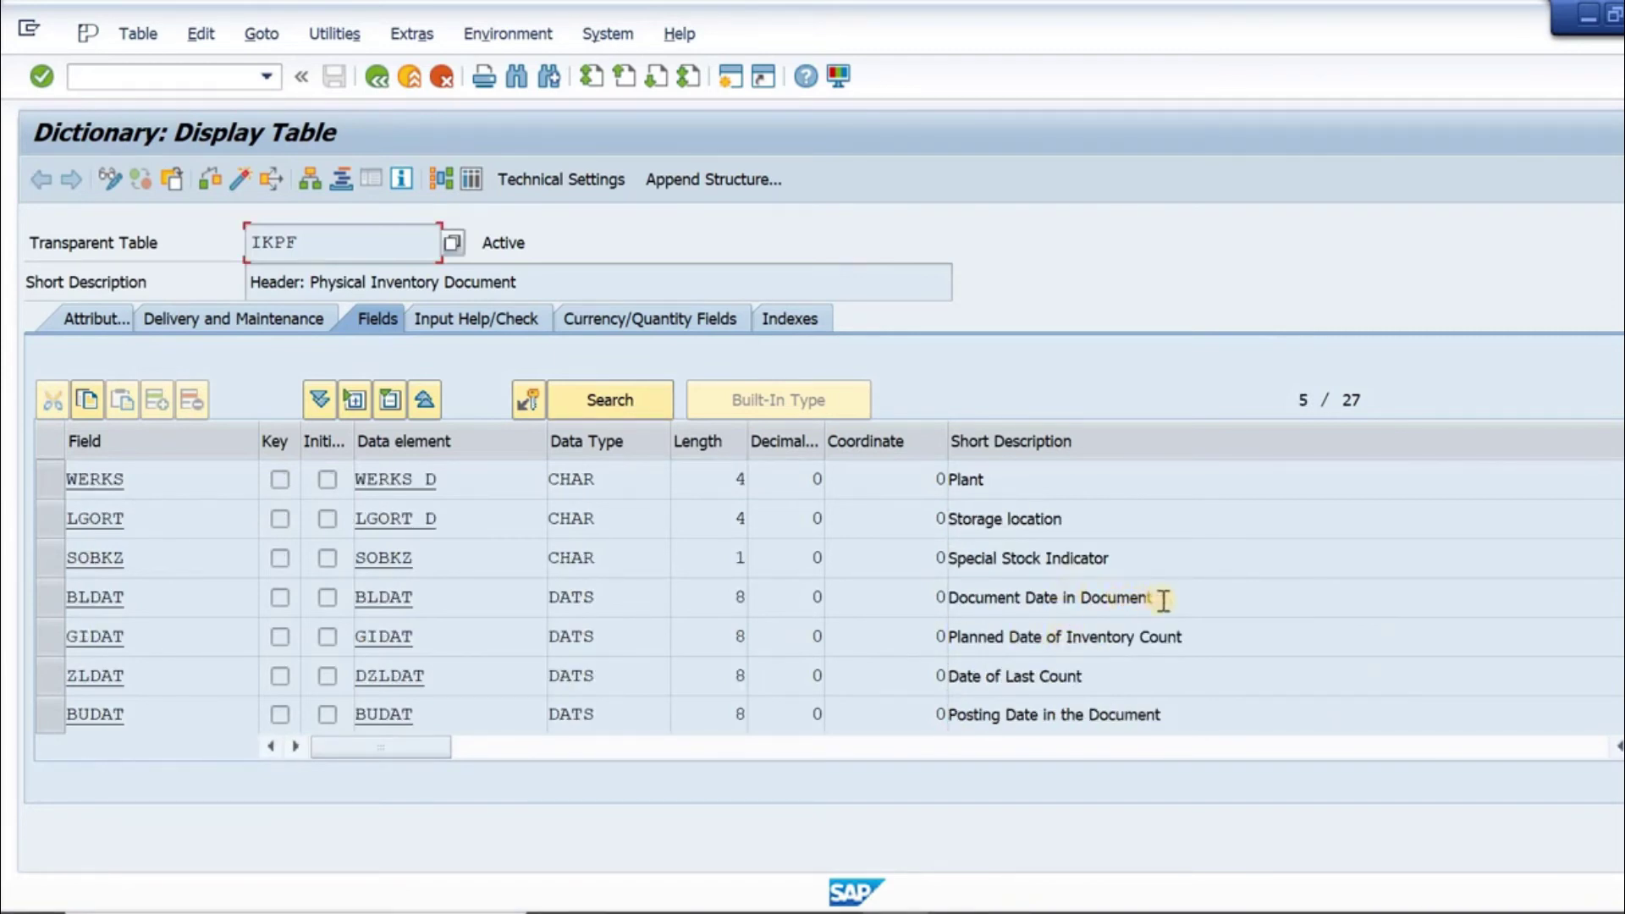
{"action": "left_click_drag", "start_coordinate": [1126, 559], "coordinate": [1019, 558]}
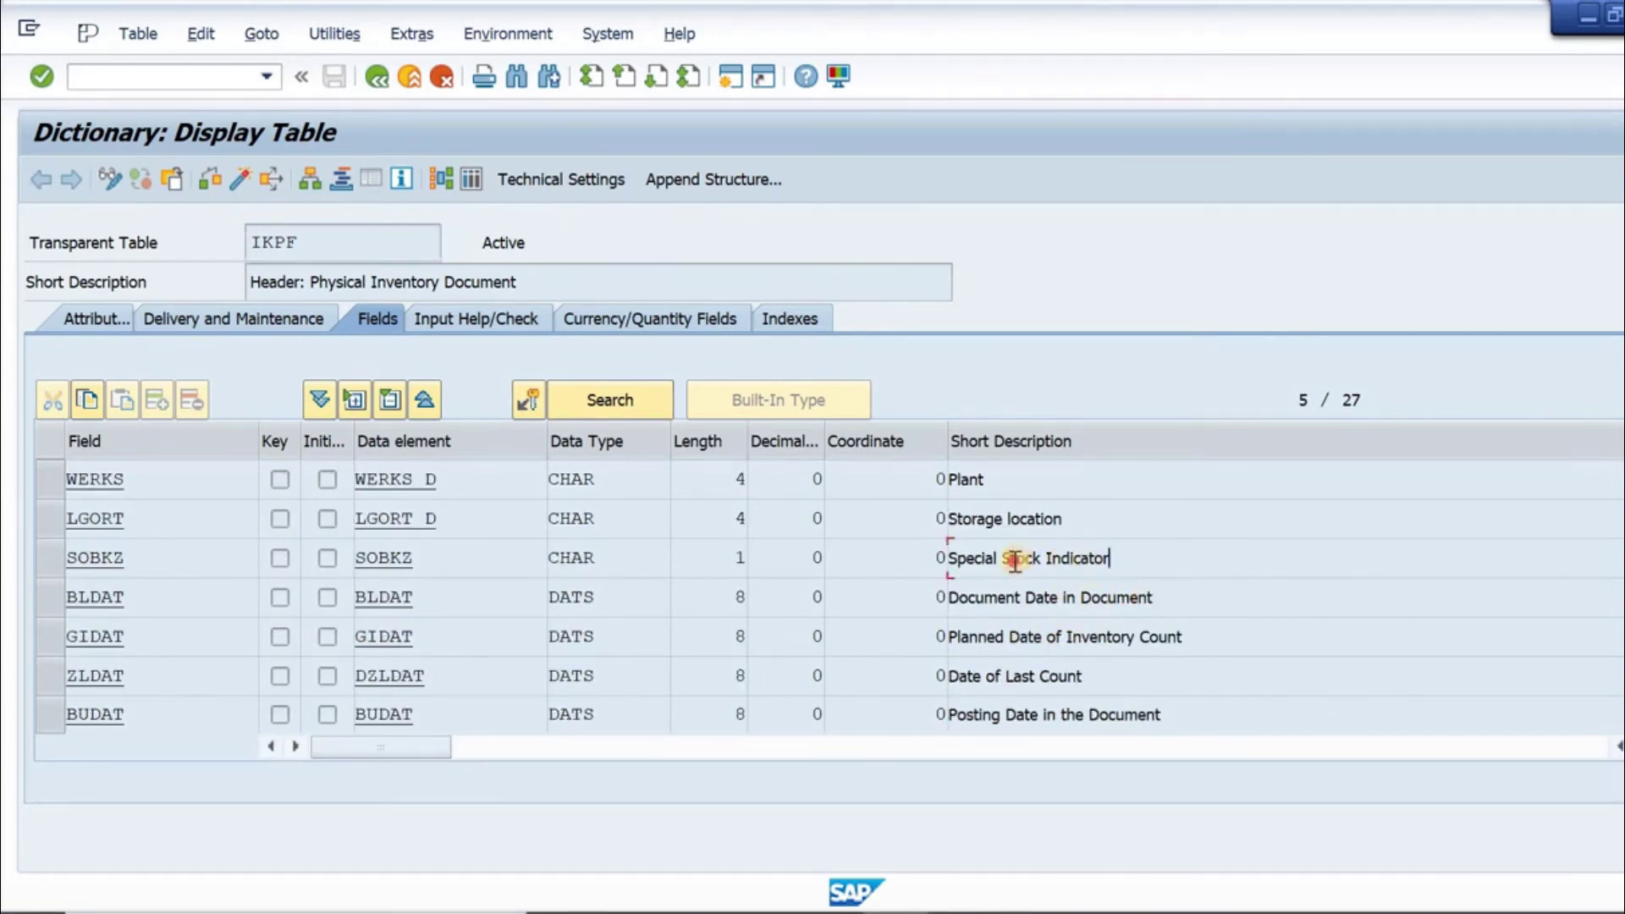
{"action": "left_click", "coordinate": [1197, 715]}
{"action": "left_click_drag", "start_coordinate": [1201, 718], "coordinate": [957, 726]}
Take the table name T156 from the Notepad list and display that table in place of IKPF
{"action": "key", "text": "alt+Tab"}
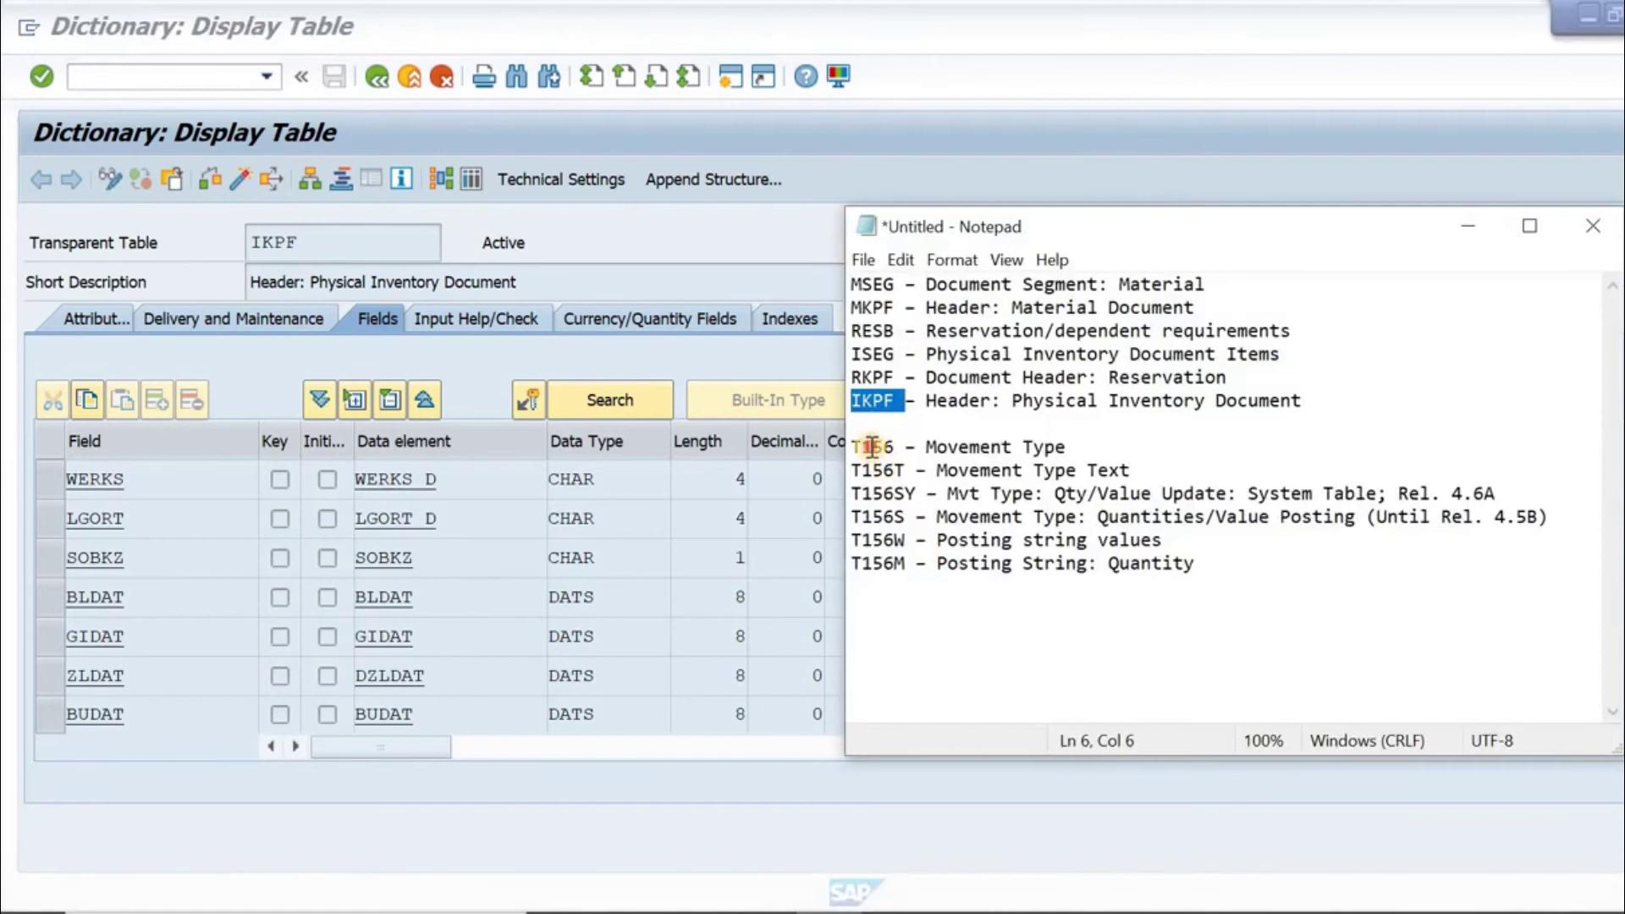
{"action": "double_click", "coordinate": [872, 447]}
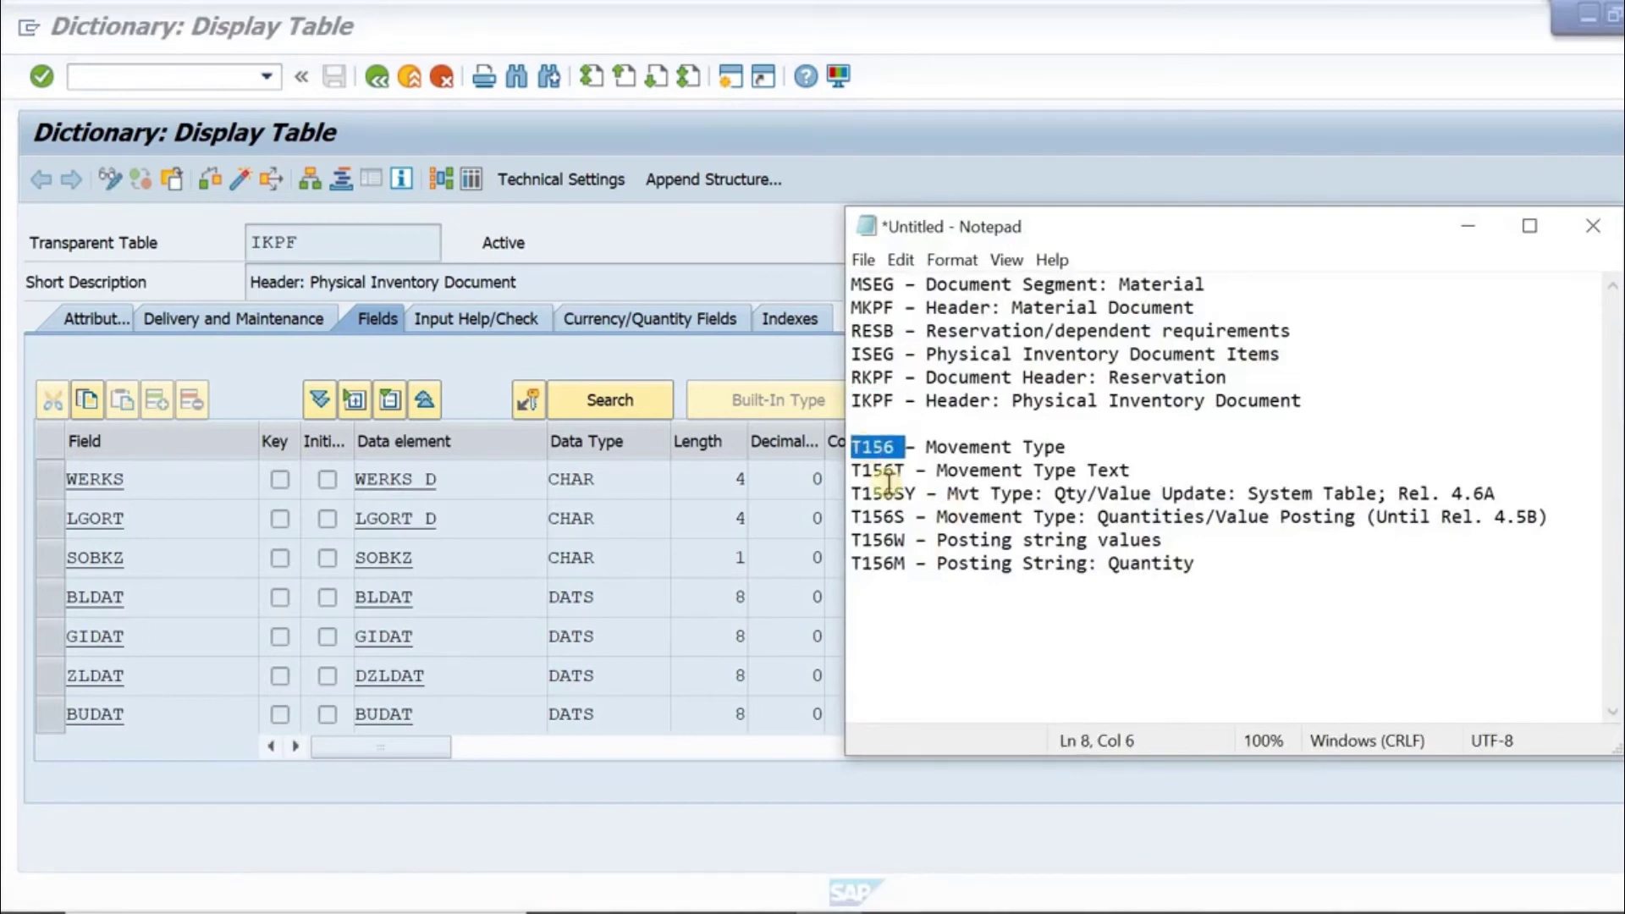
{"action": "left_click", "coordinate": [517, 232]}
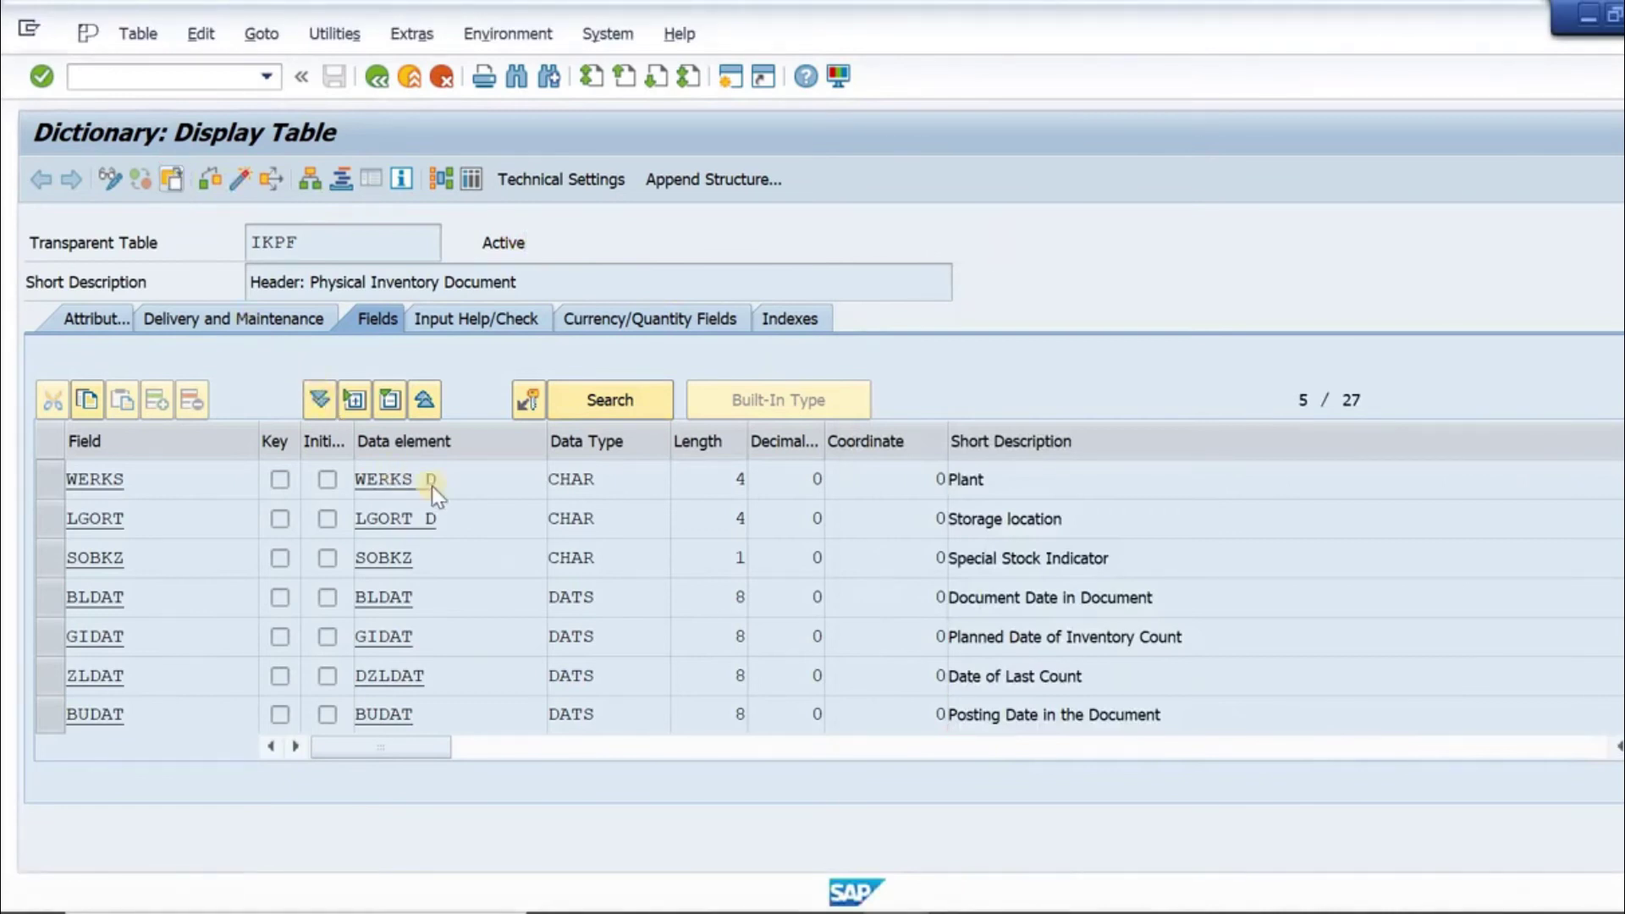
{"action": "left_click", "coordinate": [559, 462]}
{"action": "key", "text": "BackSpace"}
{"action": "key", "text": "BackSpace"}
{"action": "key", "text": "BackSpace"}
{"action": "key", "text": "BackSpace"}
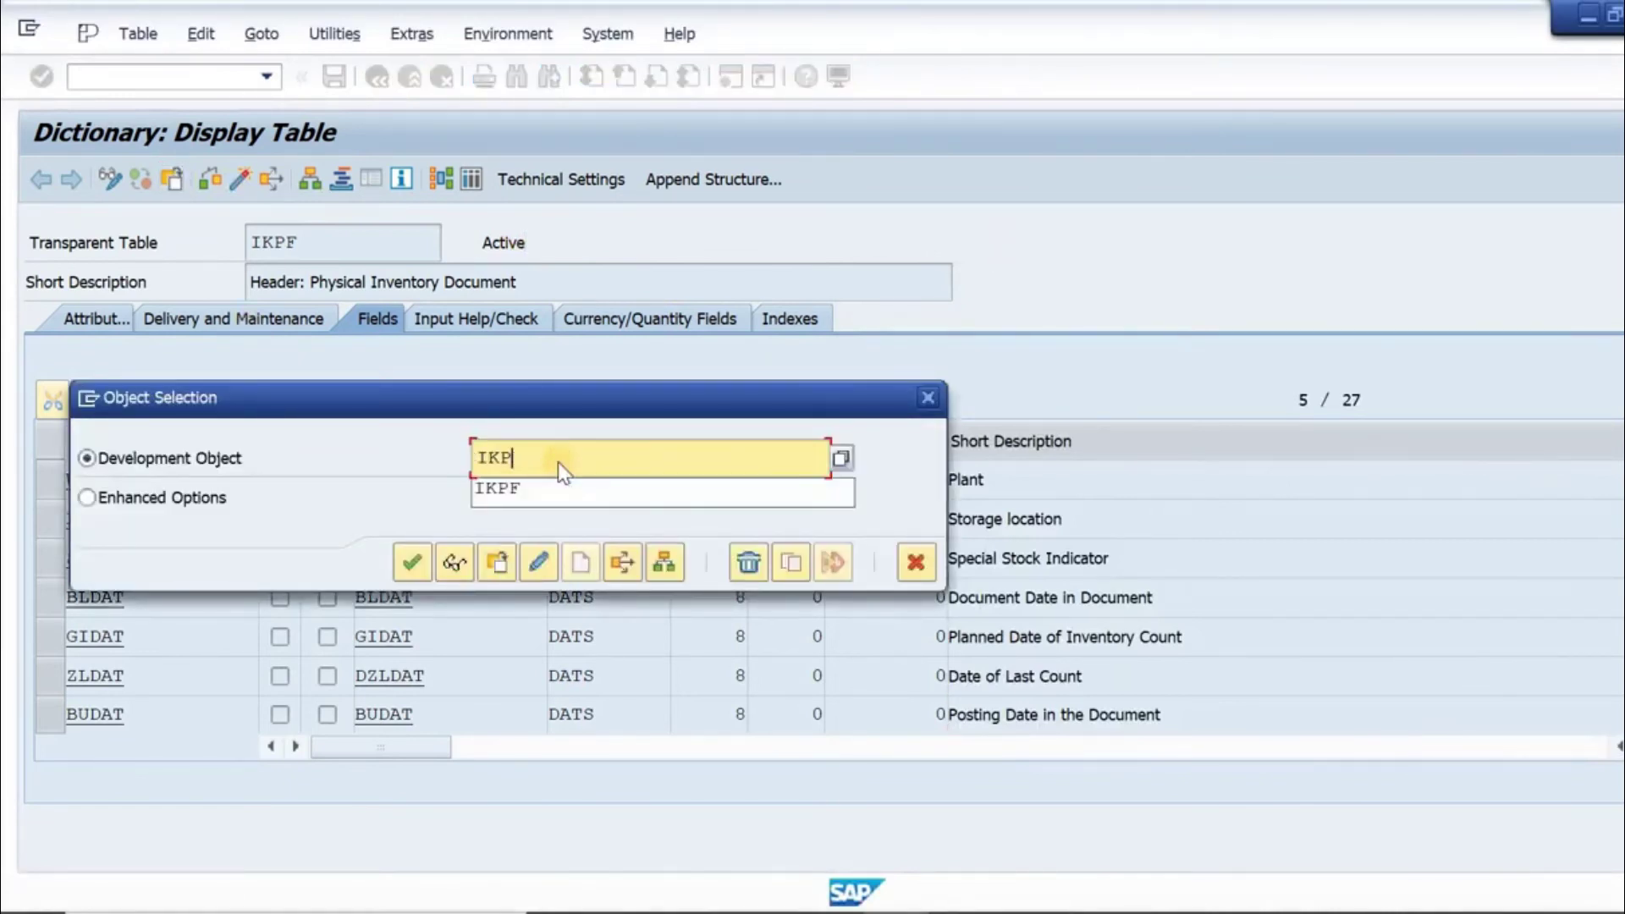
{"action": "type", "text": "T156"}
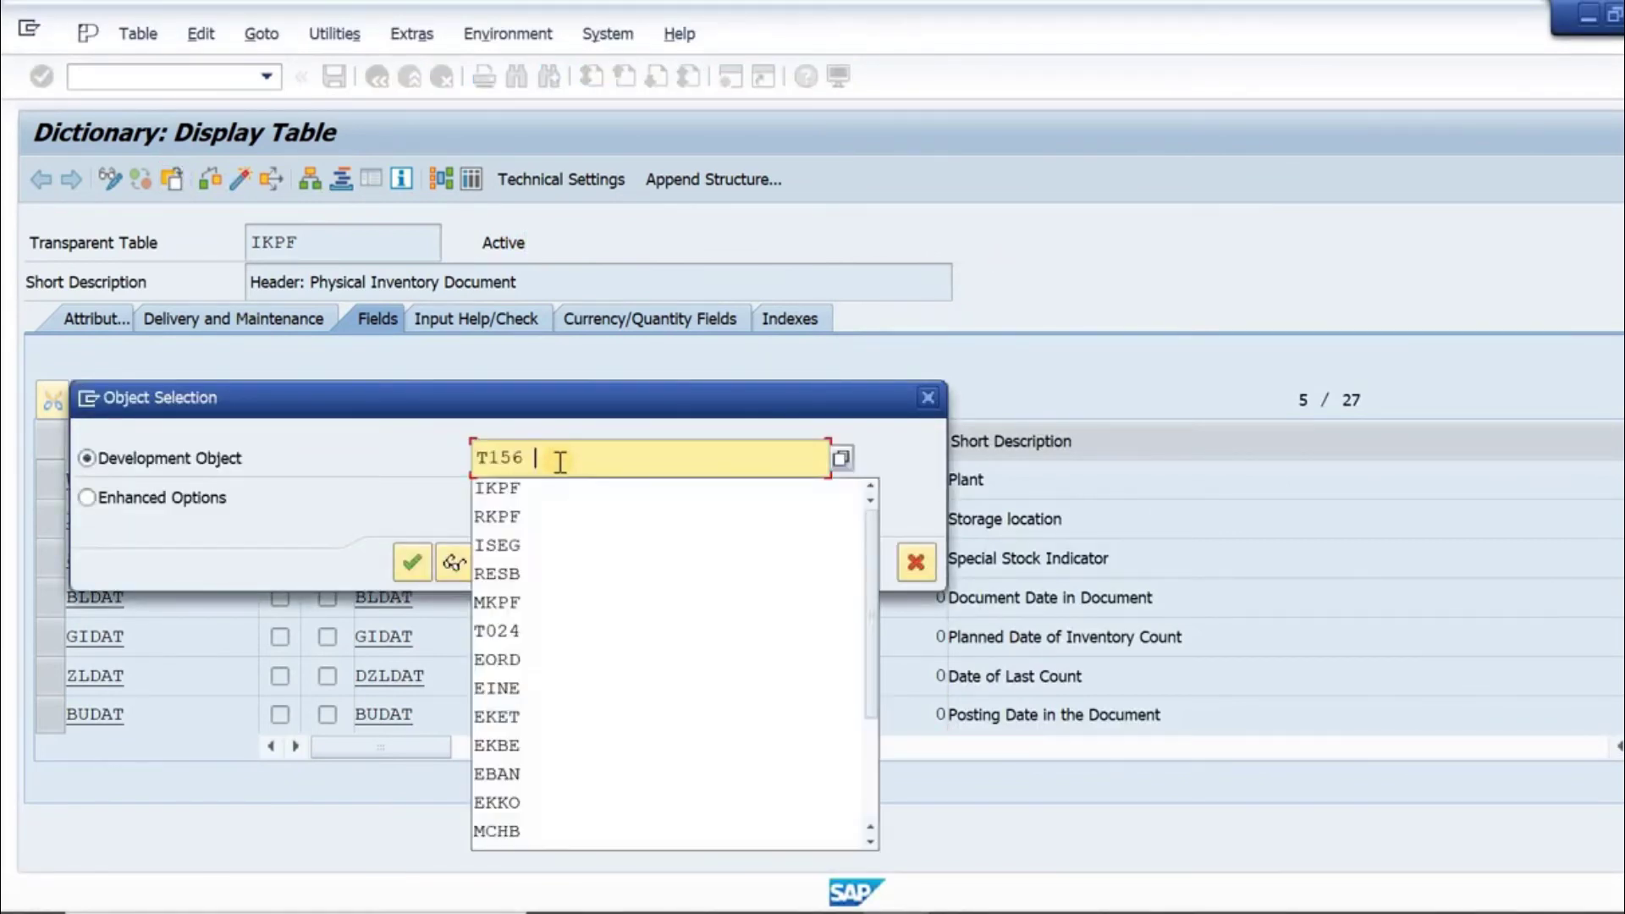
{"action": "left_click", "coordinate": [407, 559]}
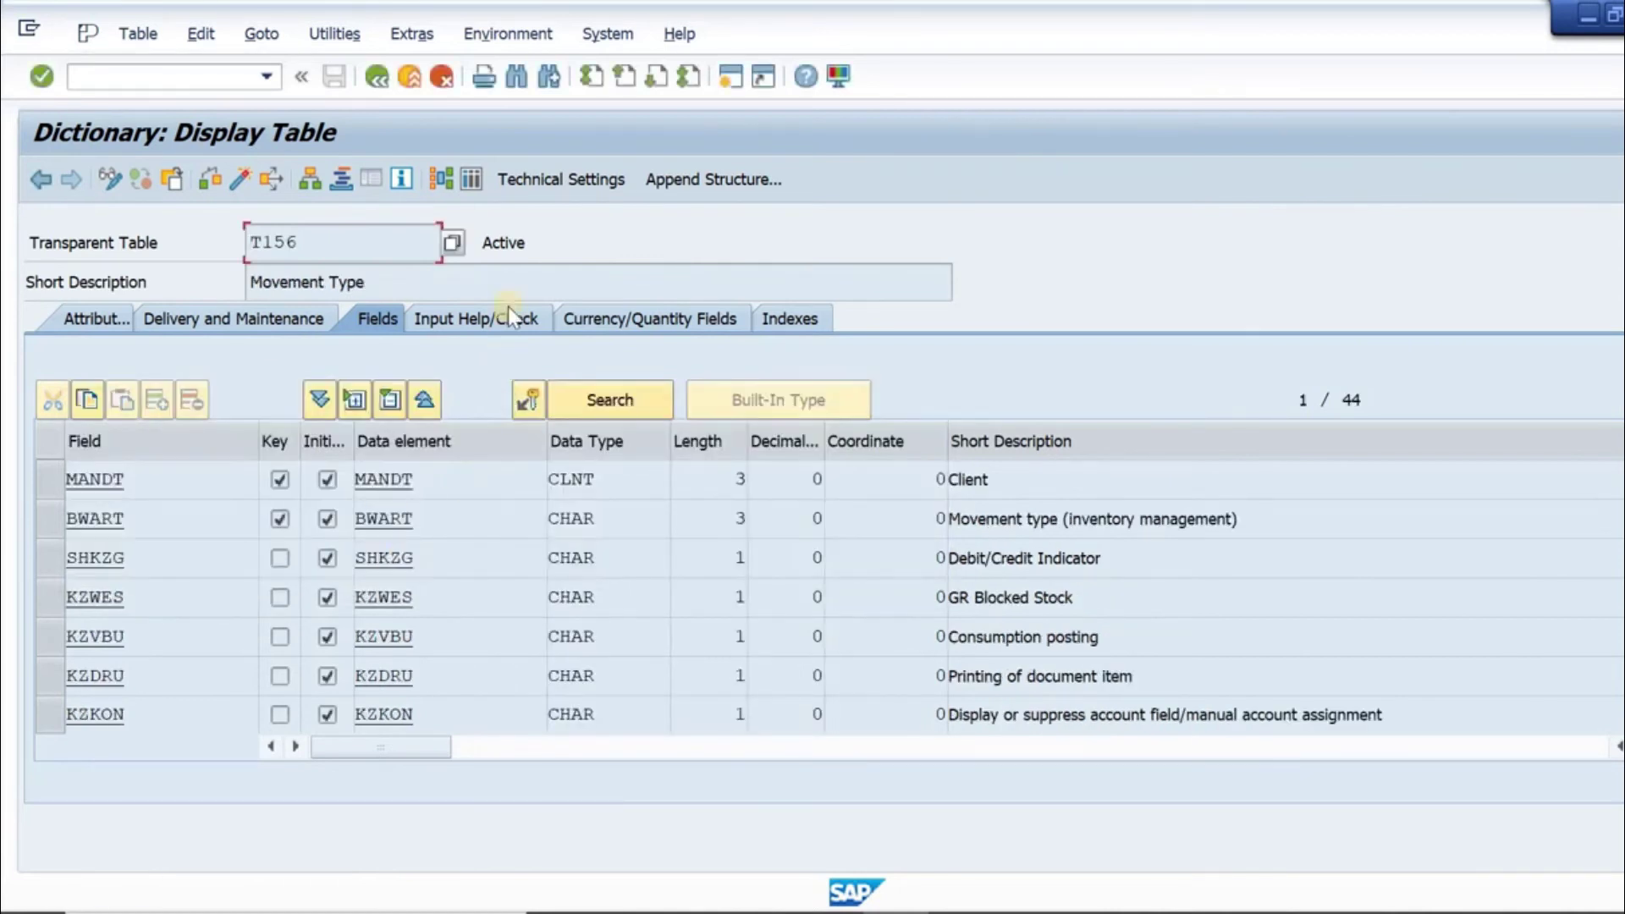
Examine T156's description and field list, from the debit/credit indicator and GR blocked stock to the movement type category and reversal movement type
{"action": "left_click", "coordinate": [489, 280]}
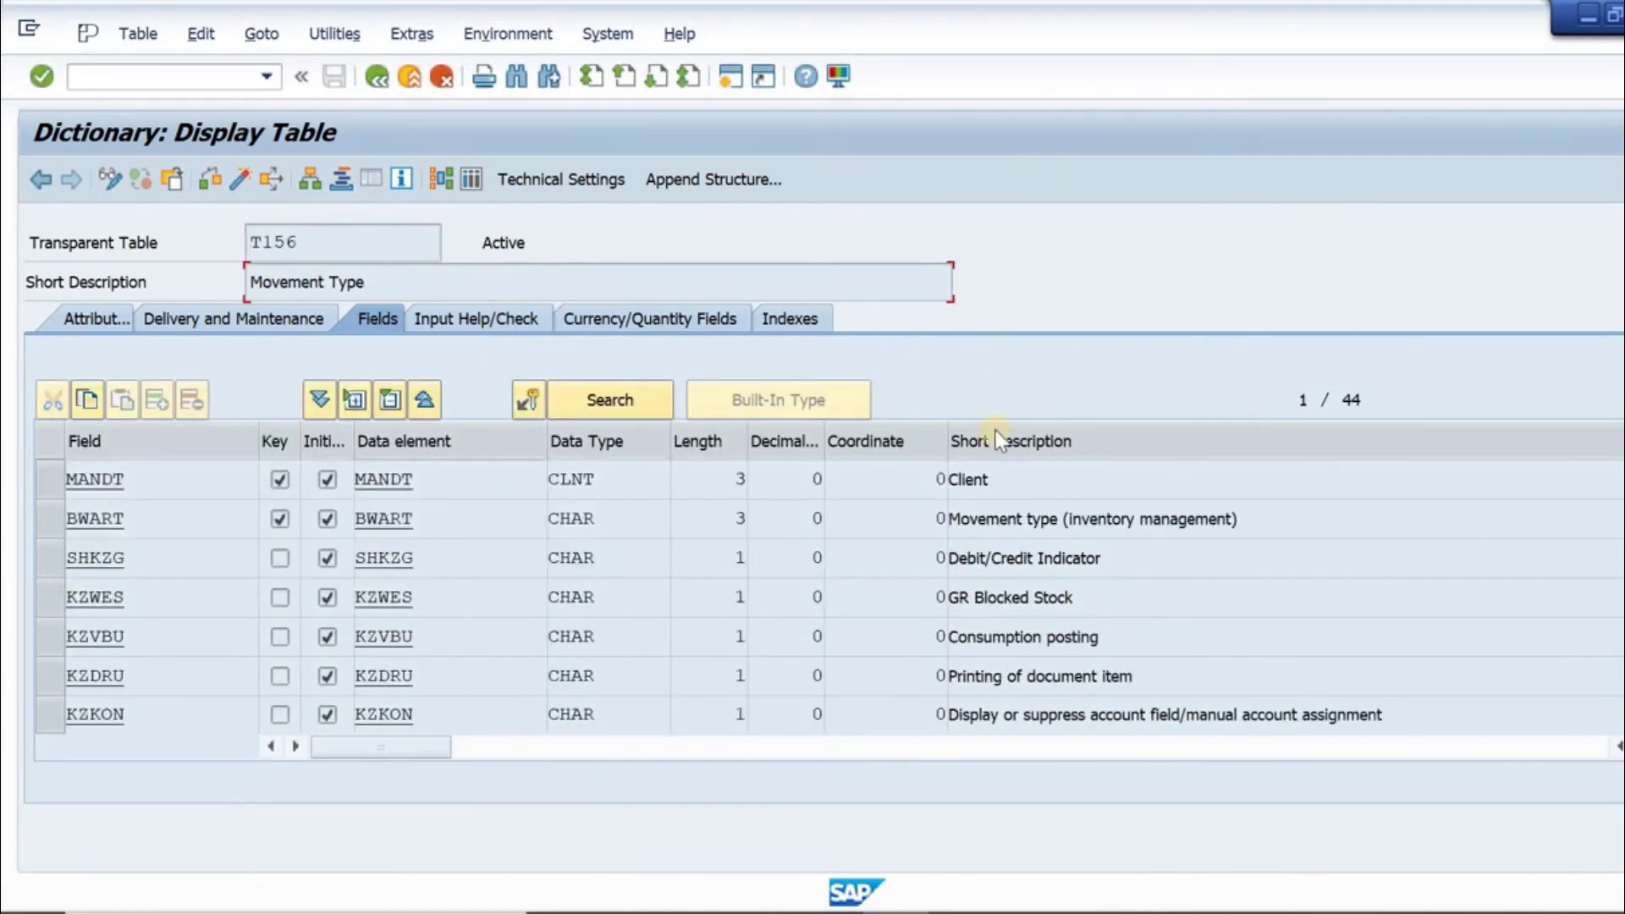
{"action": "left_click", "coordinate": [1130, 558]}
{"action": "left_click", "coordinate": [1120, 597]}
{"action": "left_click", "coordinate": [1168, 645]}
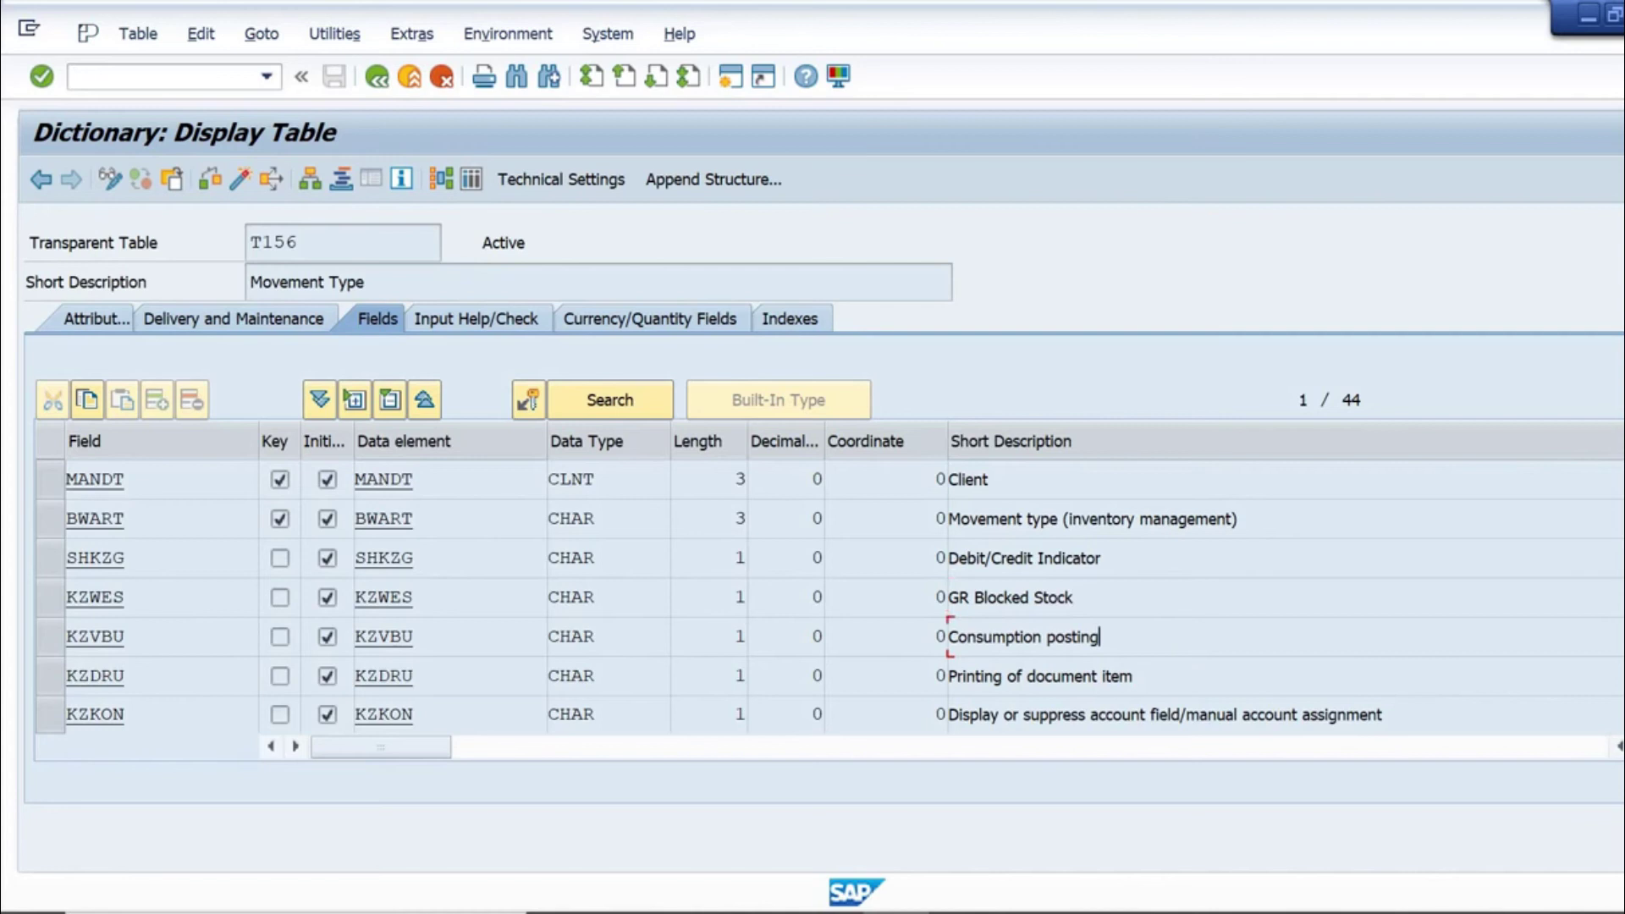
{"action": "scroll", "coordinate": [847, 597], "scroll_direction": "down", "scroll_amount": 3}
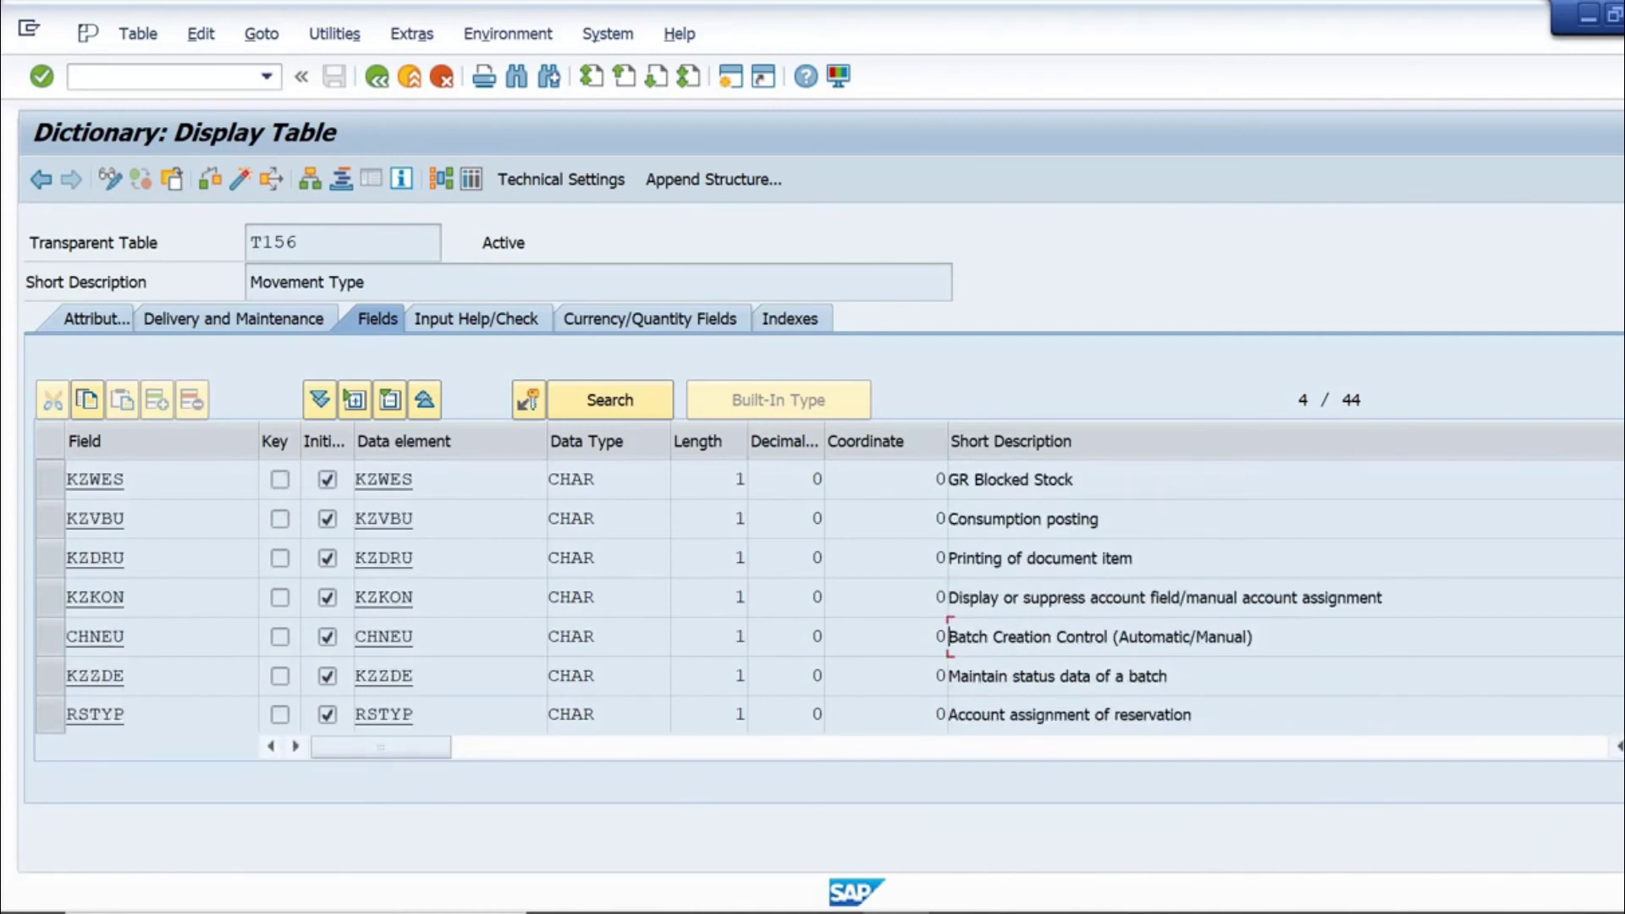
{"action": "scroll", "coordinate": [846, 597], "scroll_direction": "down", "scroll_amount": 1}
{"action": "scroll", "coordinate": [846, 597], "scroll_direction": "down", "scroll_amount": 1}
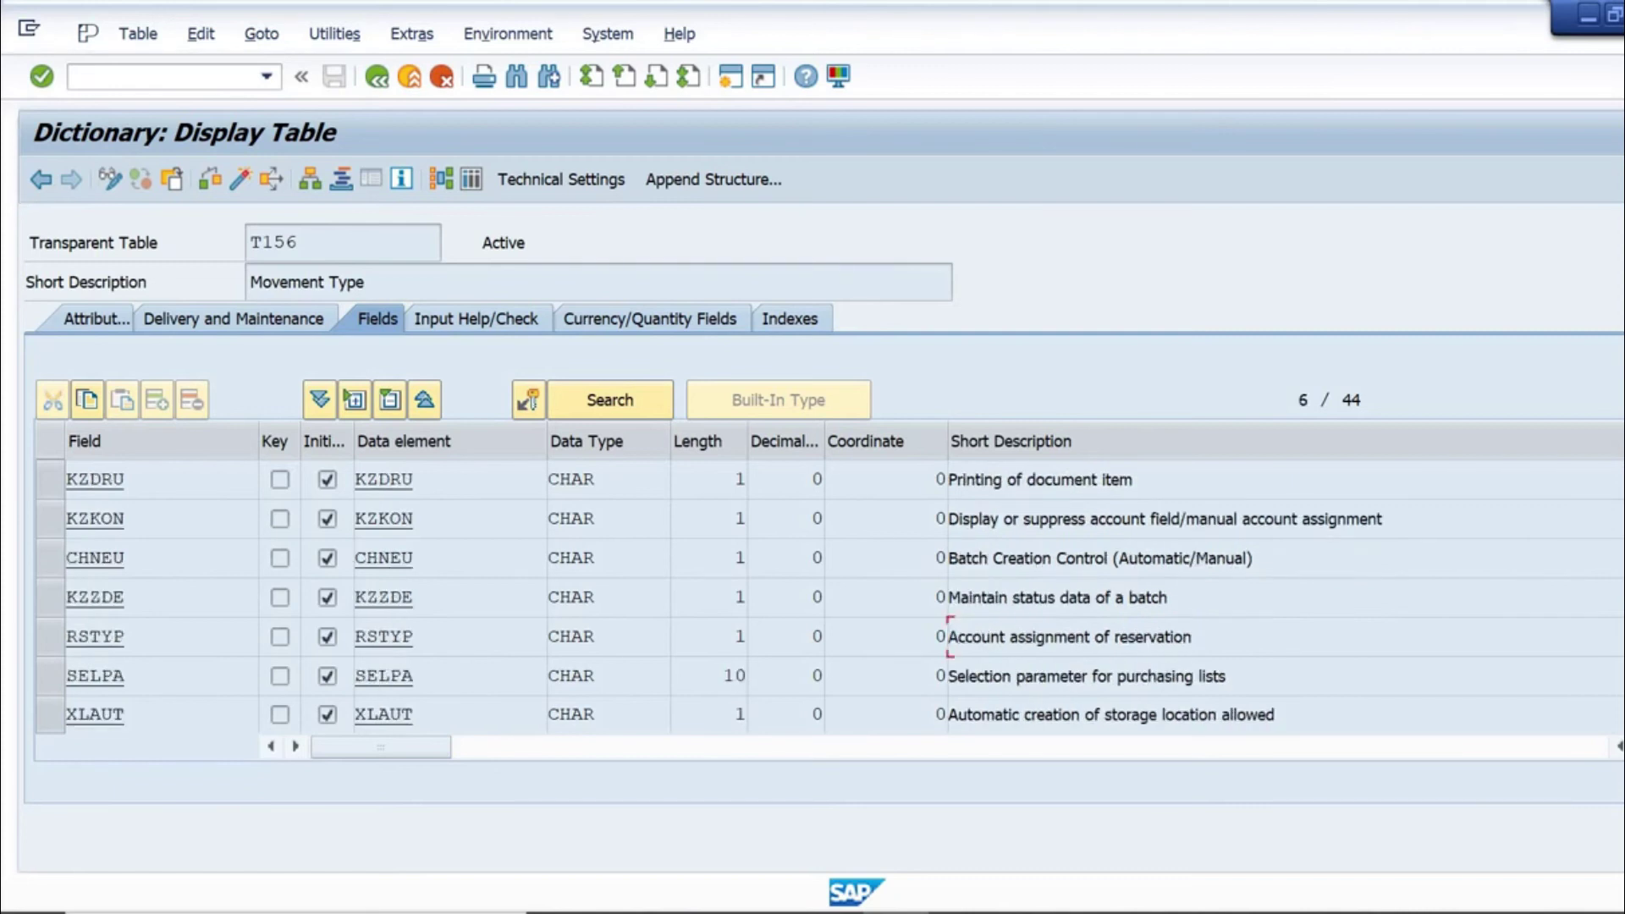
{"action": "scroll", "coordinate": [846, 597], "scroll_direction": "down", "scroll_amount": 1}
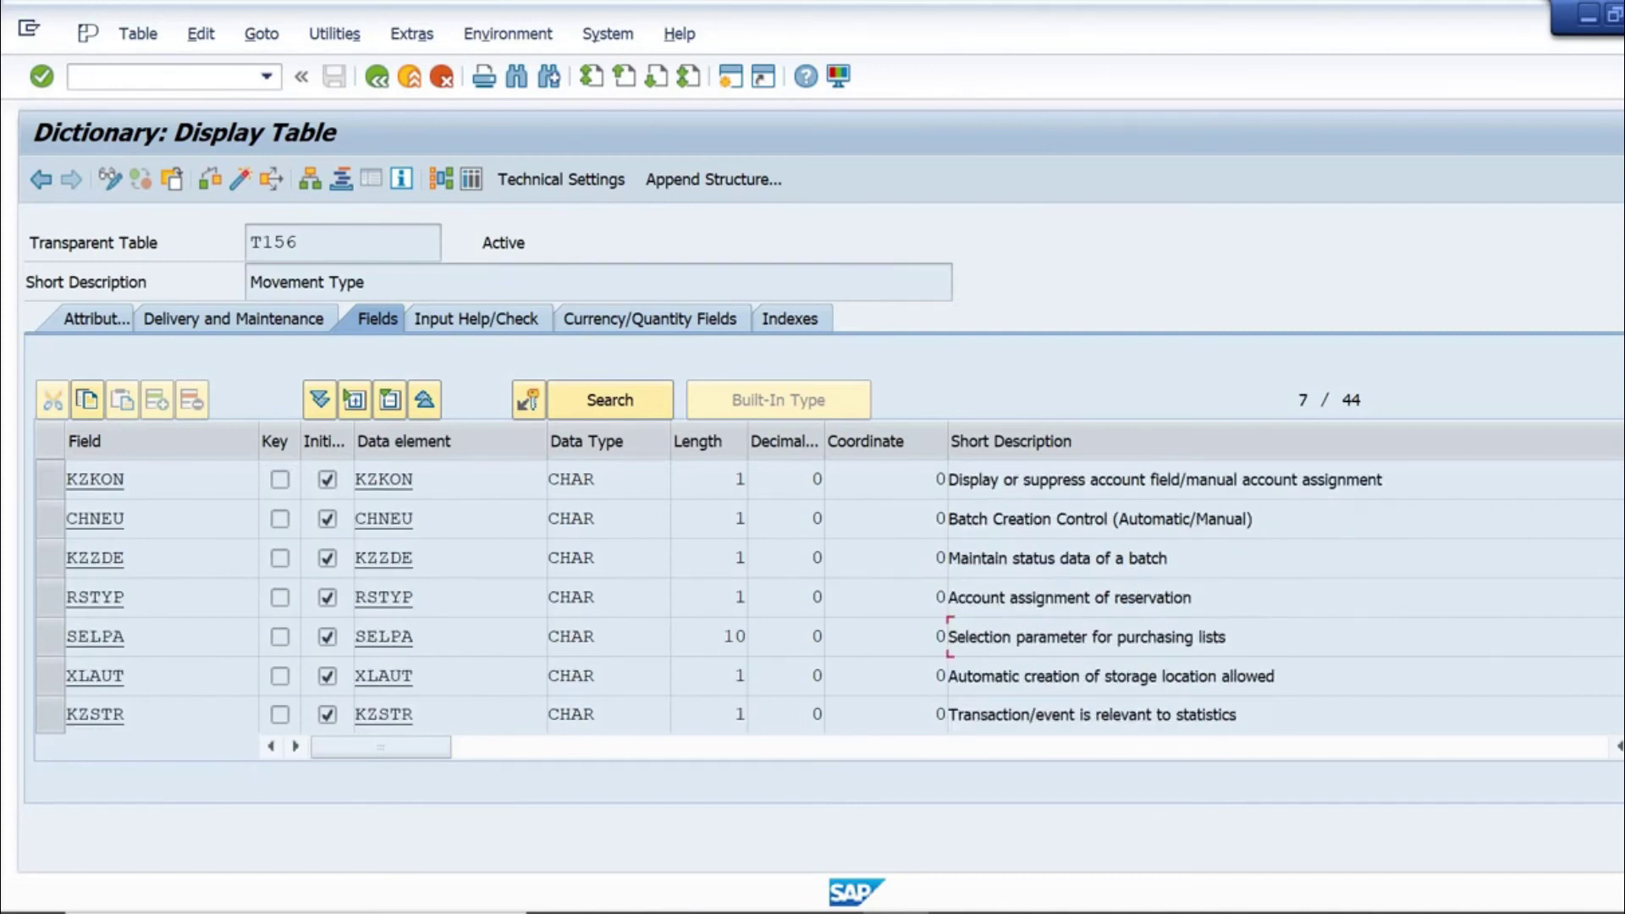
{"action": "scroll", "coordinate": [847, 597], "scroll_direction": "down", "scroll_amount": 1}
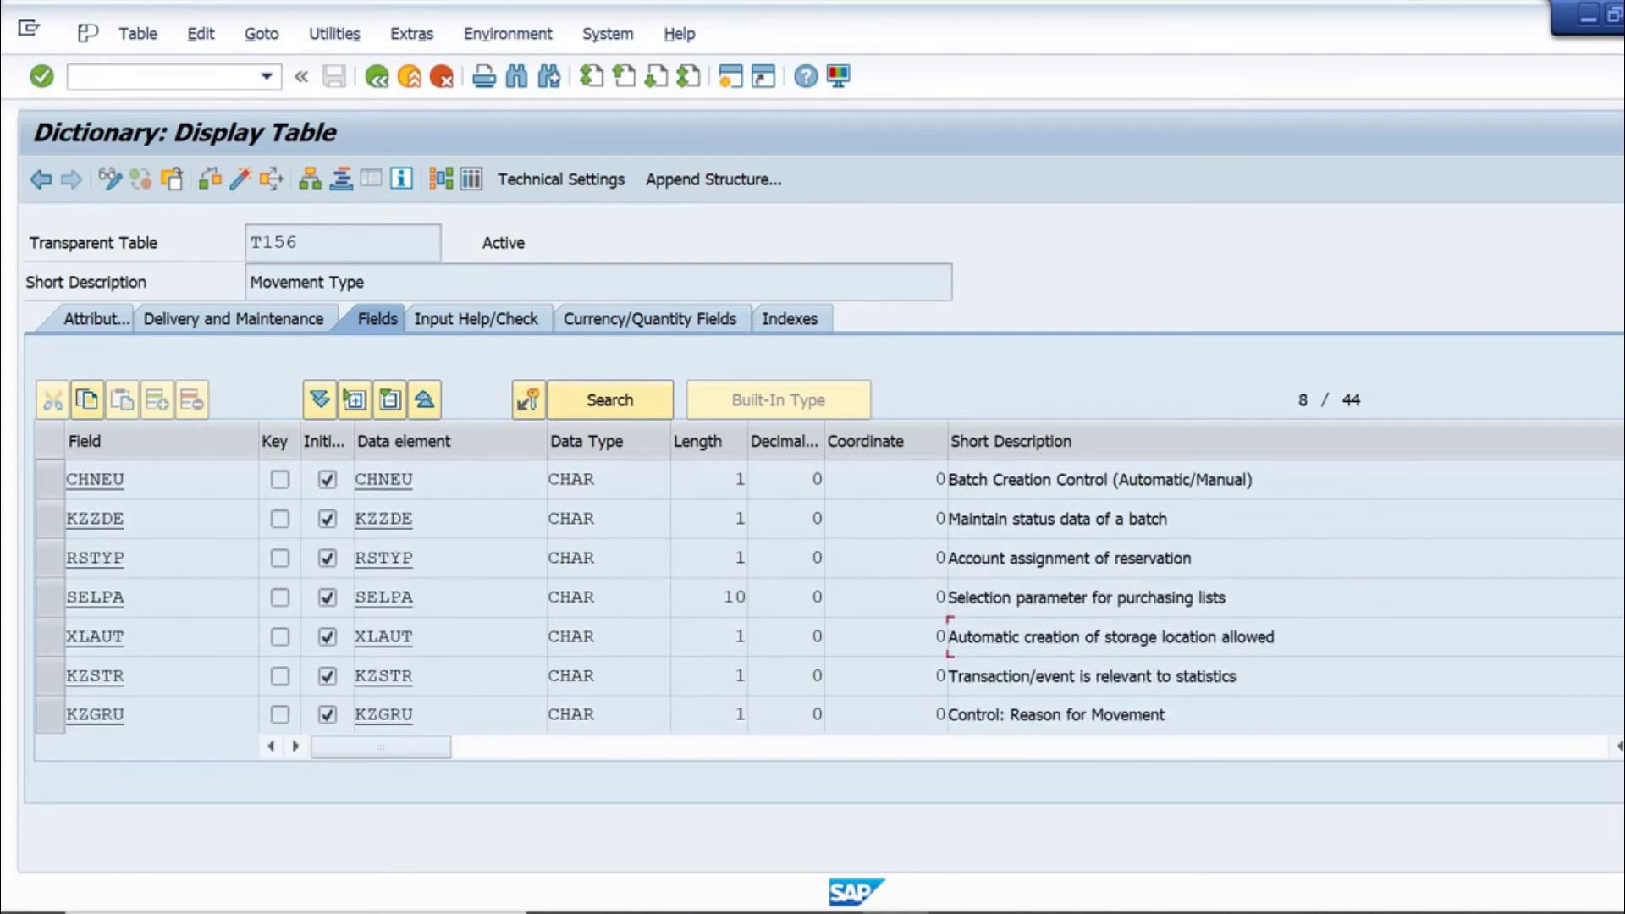
{"action": "scroll", "coordinate": [846, 597], "scroll_direction": "down", "scroll_amount": 1}
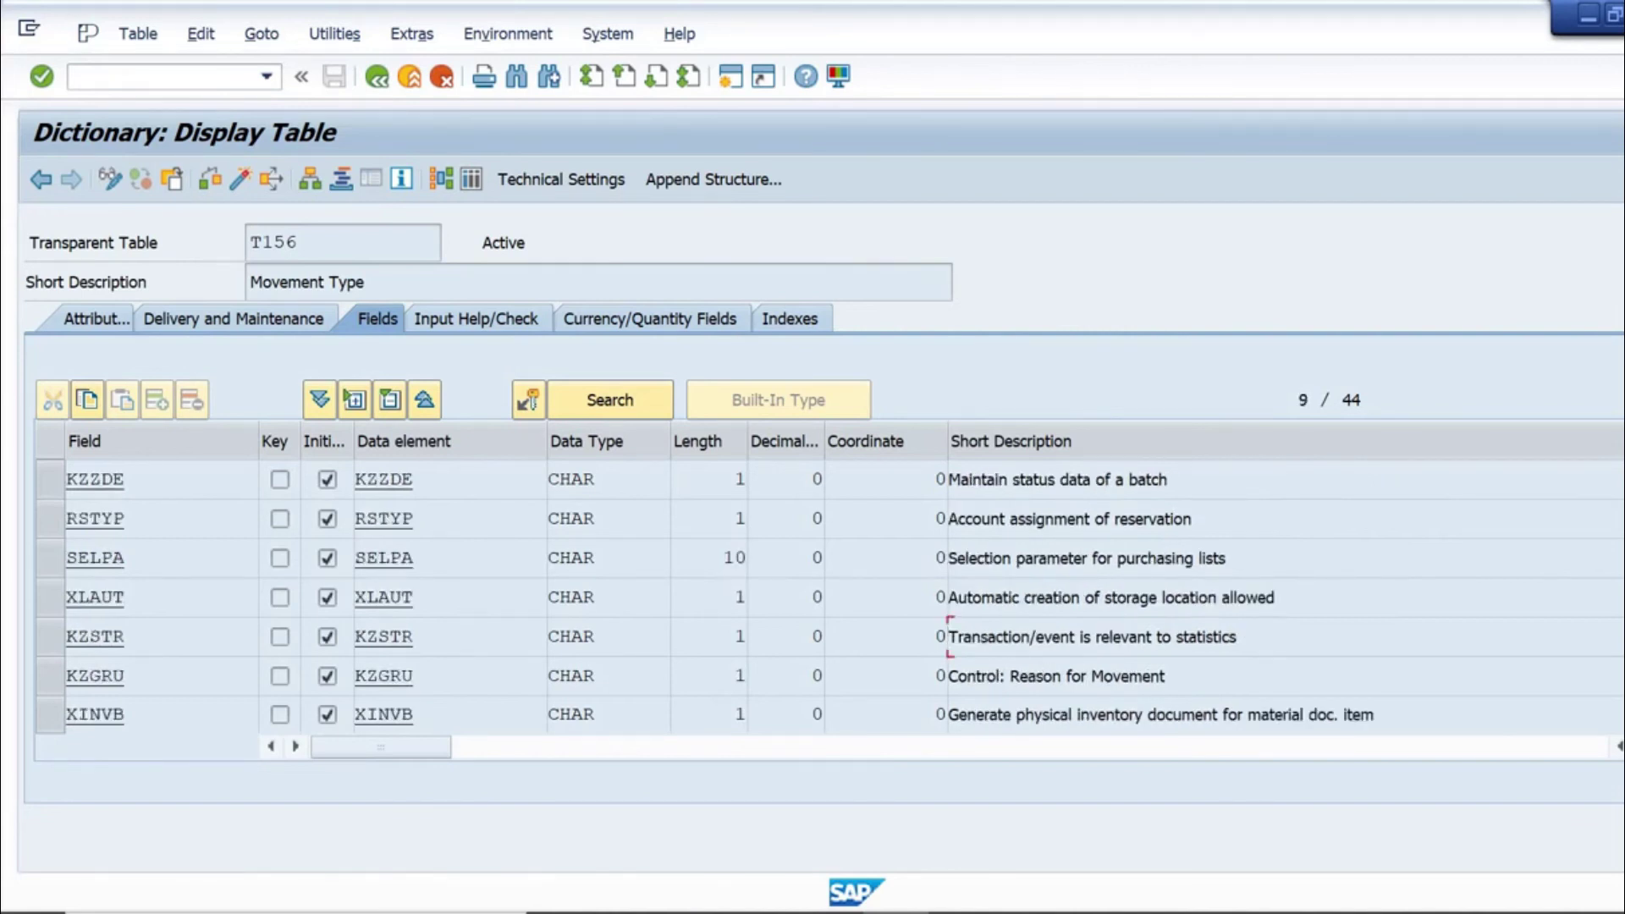
{"action": "scroll", "coordinate": [846, 597], "scroll_direction": "down", "scroll_amount": 1}
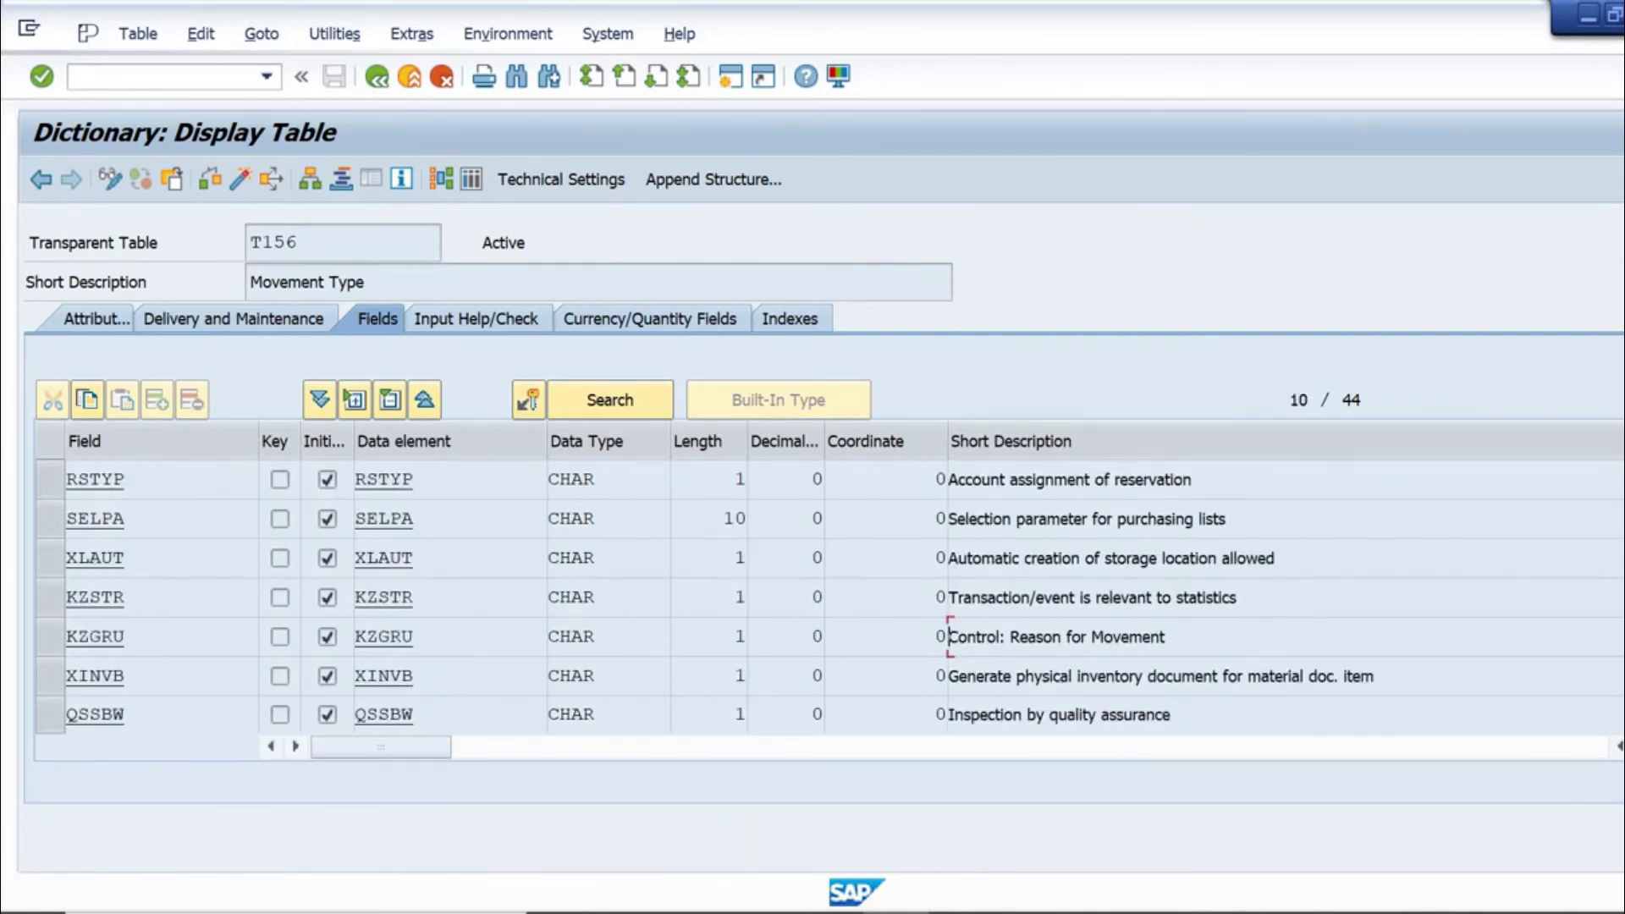
{"action": "scroll", "coordinate": [950, 636], "scroll_direction": "down", "scroll_amount": 2}
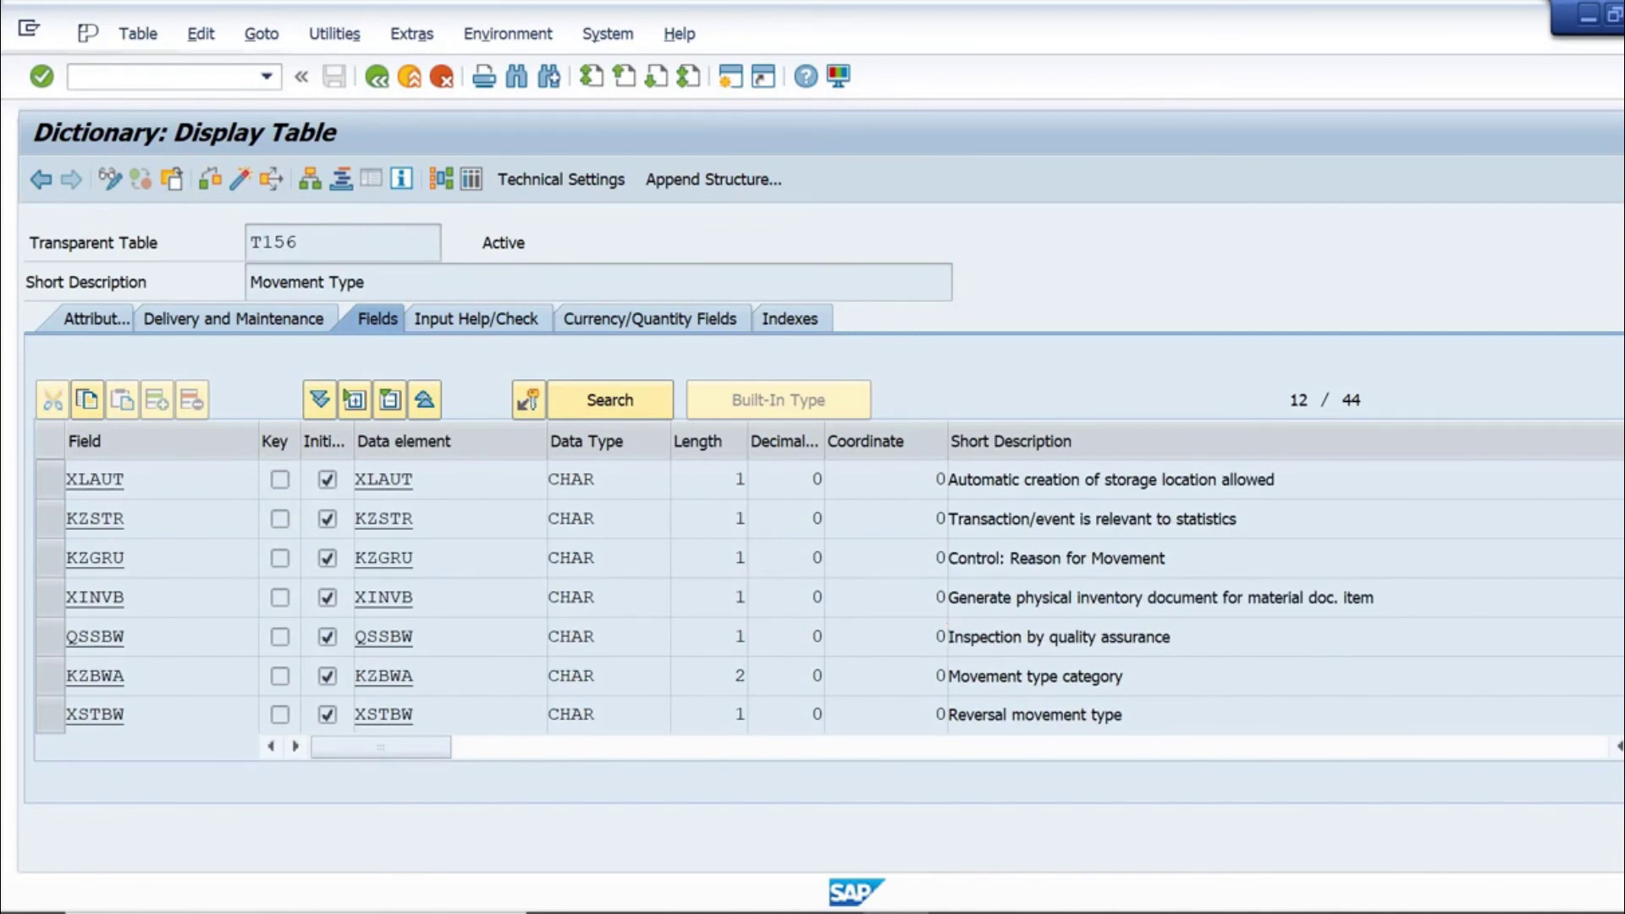
{"action": "scroll", "coordinate": [950, 636], "scroll_direction": "down", "scroll_amount": 2}
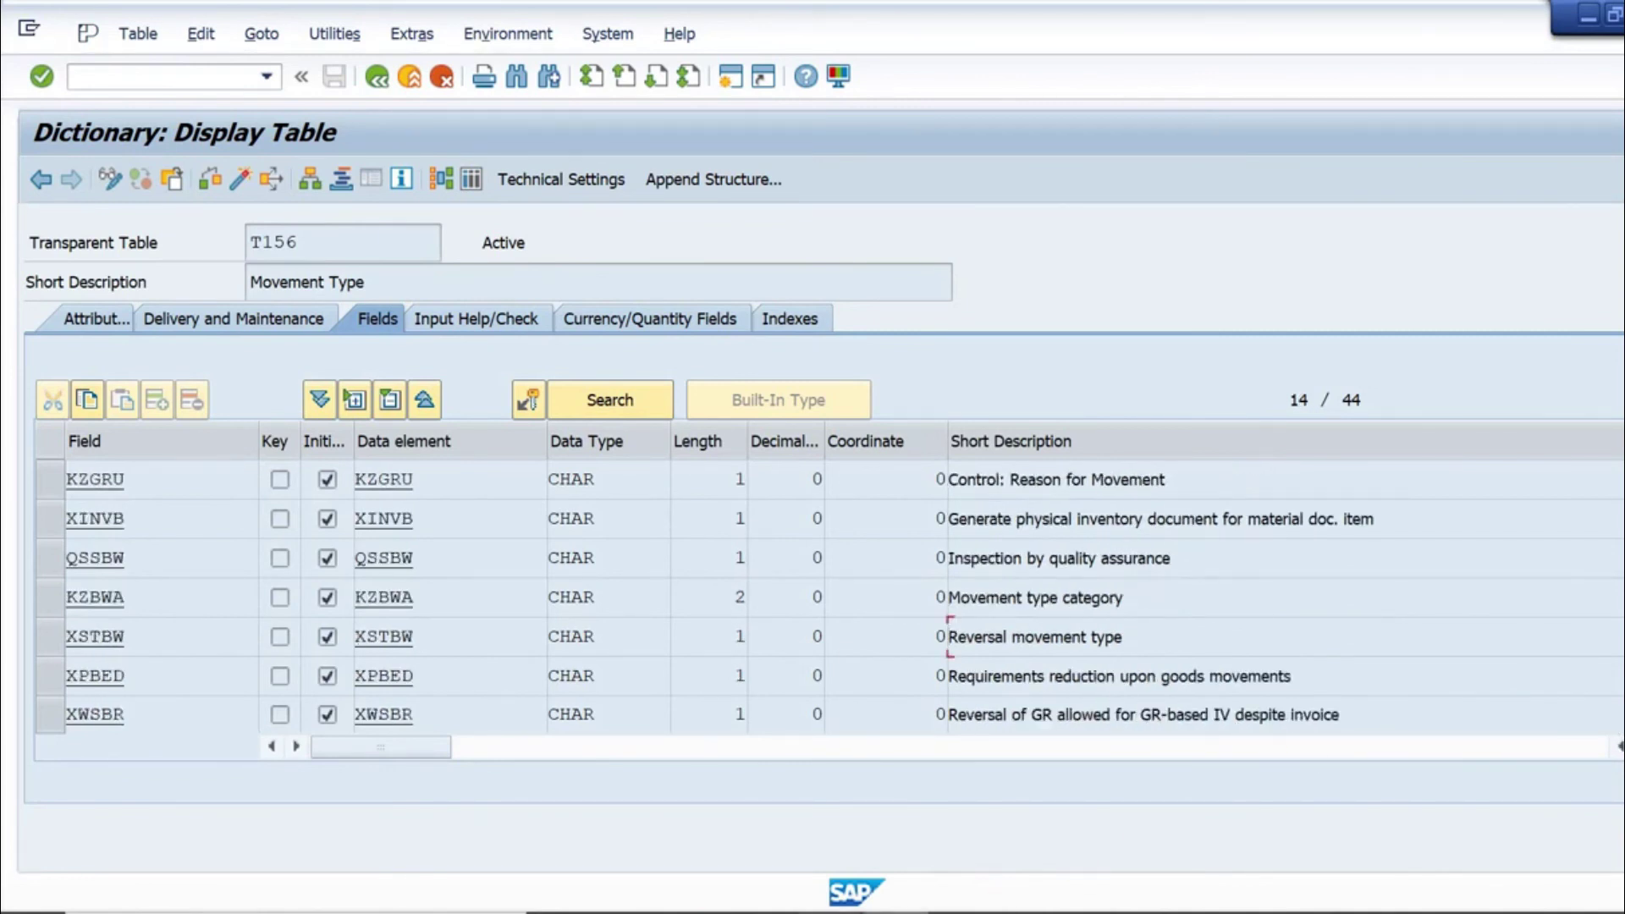
Switch to the Notepad list and read the entries for the movement type tables T156T, T156SY, T156S, T156W and T156M
{"action": "key", "text": "alt+Tab"}
{"action": "left_click", "coordinate": [936, 469]}
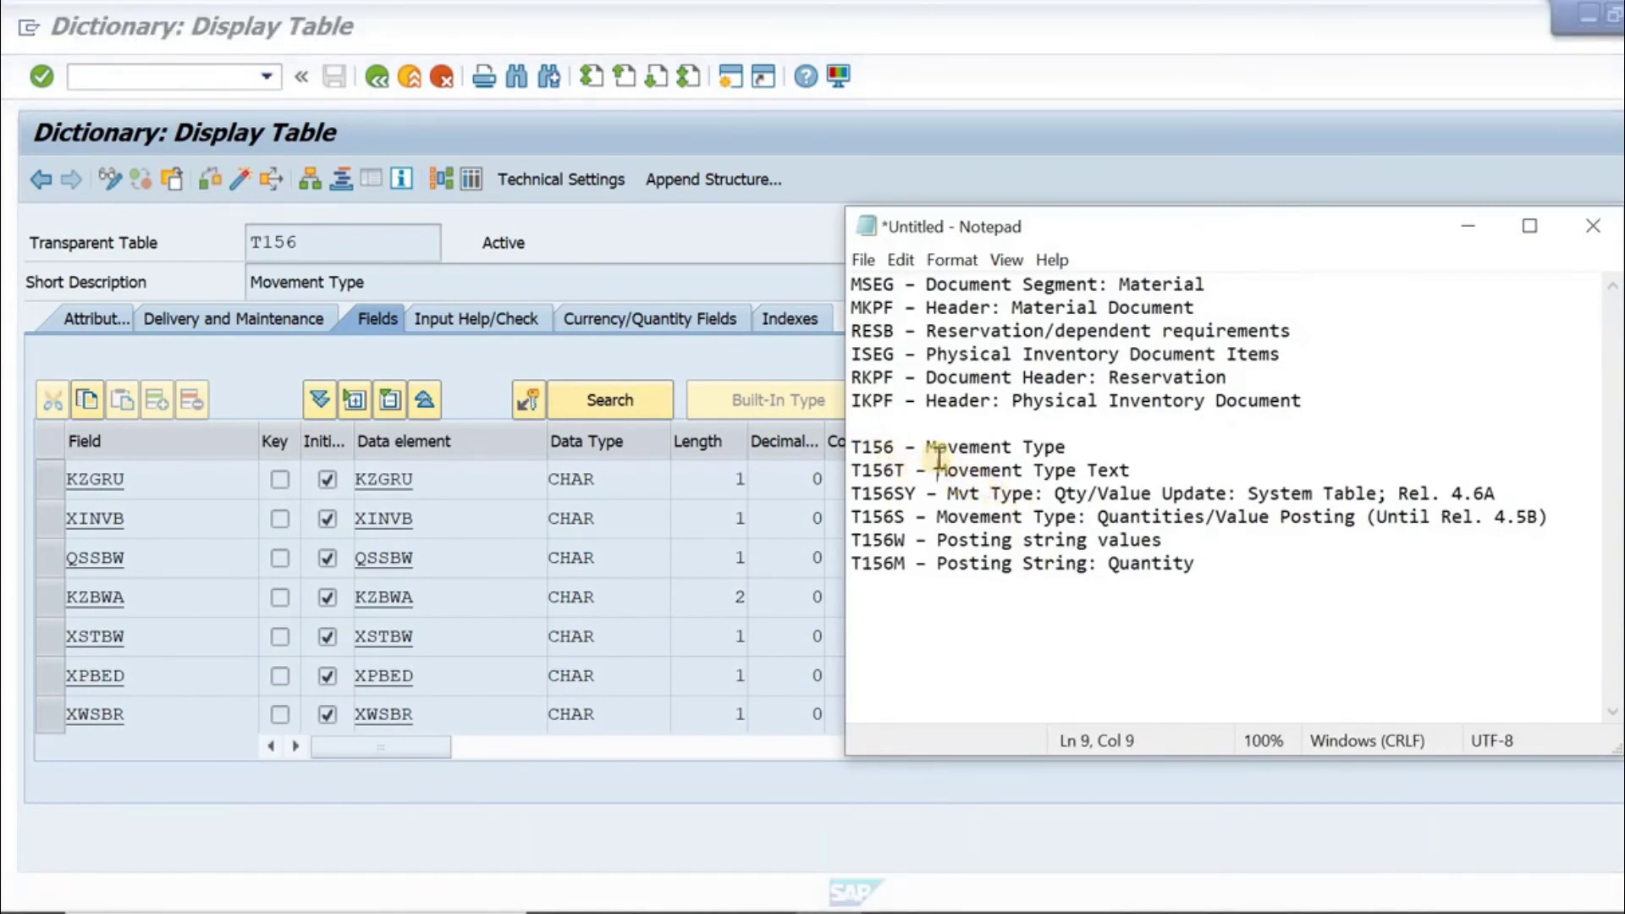
{"action": "double_click", "coordinate": [886, 472]}
{"action": "left_click", "coordinate": [925, 518]}
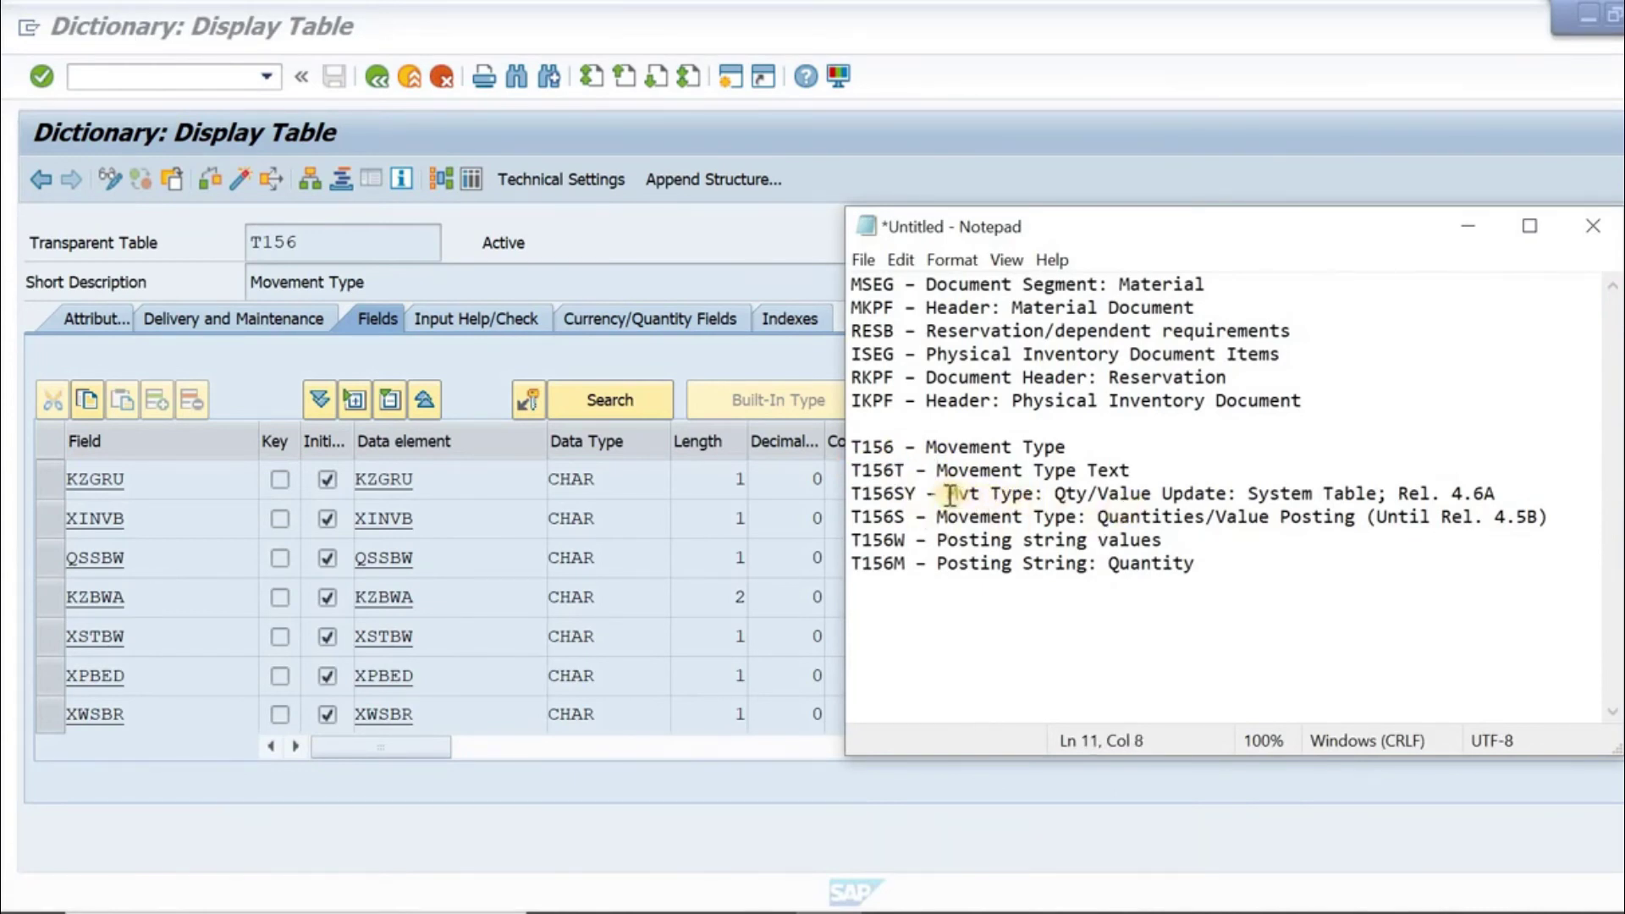
{"action": "left_click_drag", "start_coordinate": [948, 496], "coordinate": [1194, 496]}
{"action": "left_click_drag", "start_coordinate": [860, 493], "coordinate": [1147, 546]}
{"action": "left_click", "coordinate": [915, 511]}
{"action": "left_click", "coordinate": [1147, 546]}
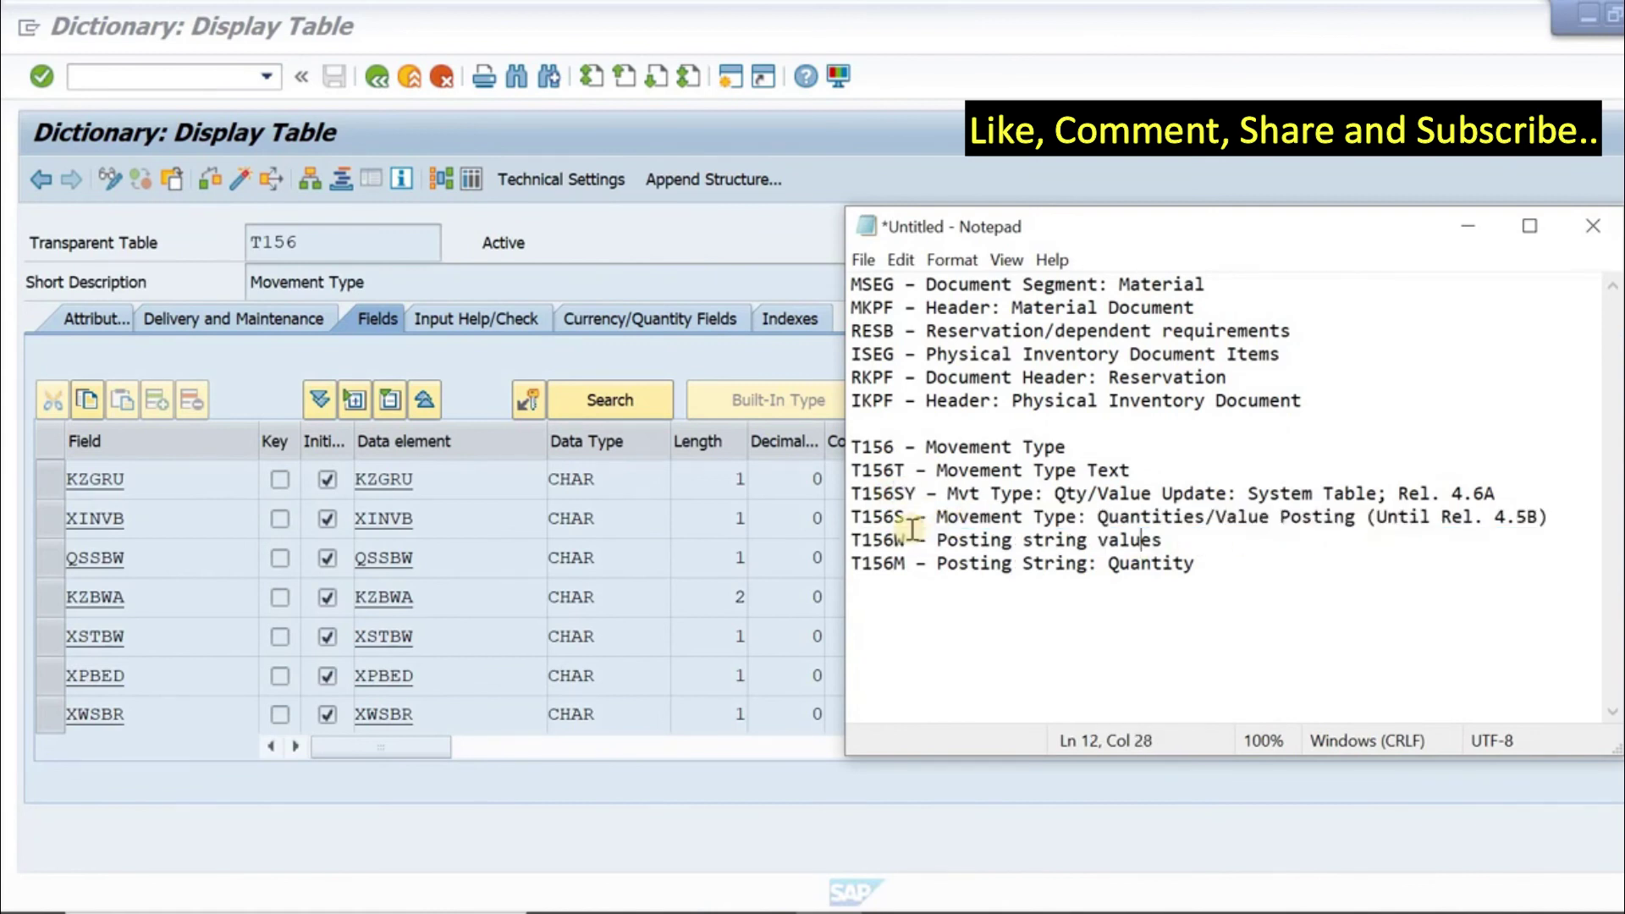
{"action": "left_click_drag", "start_coordinate": [896, 519], "coordinate": [908, 520]}
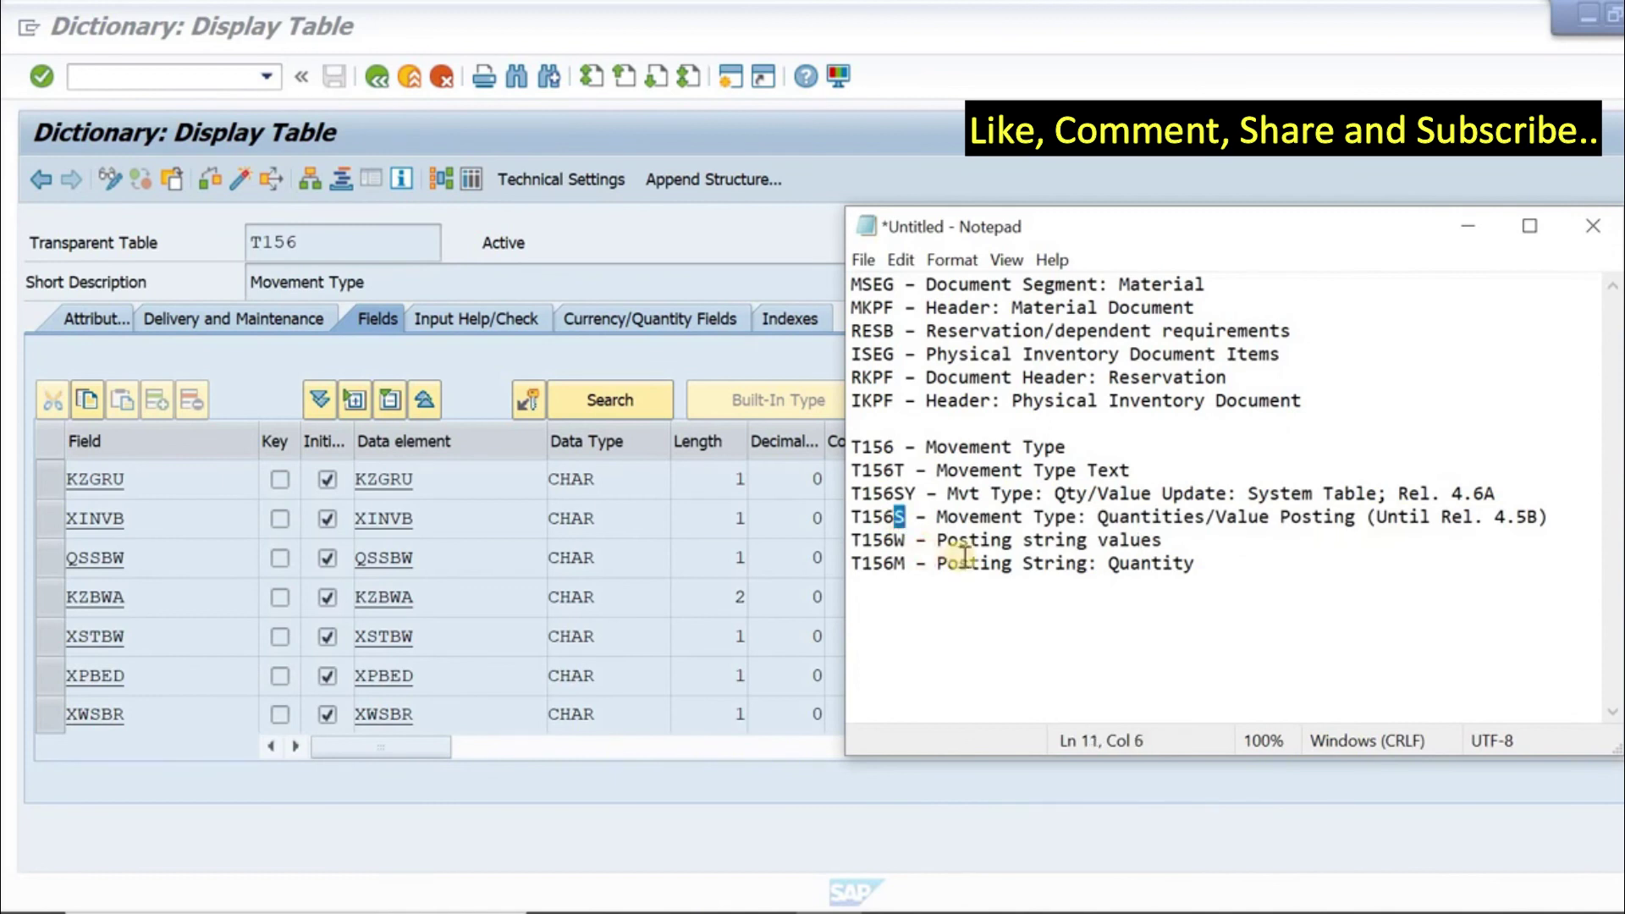
{"action": "left_click", "coordinate": [954, 560]}
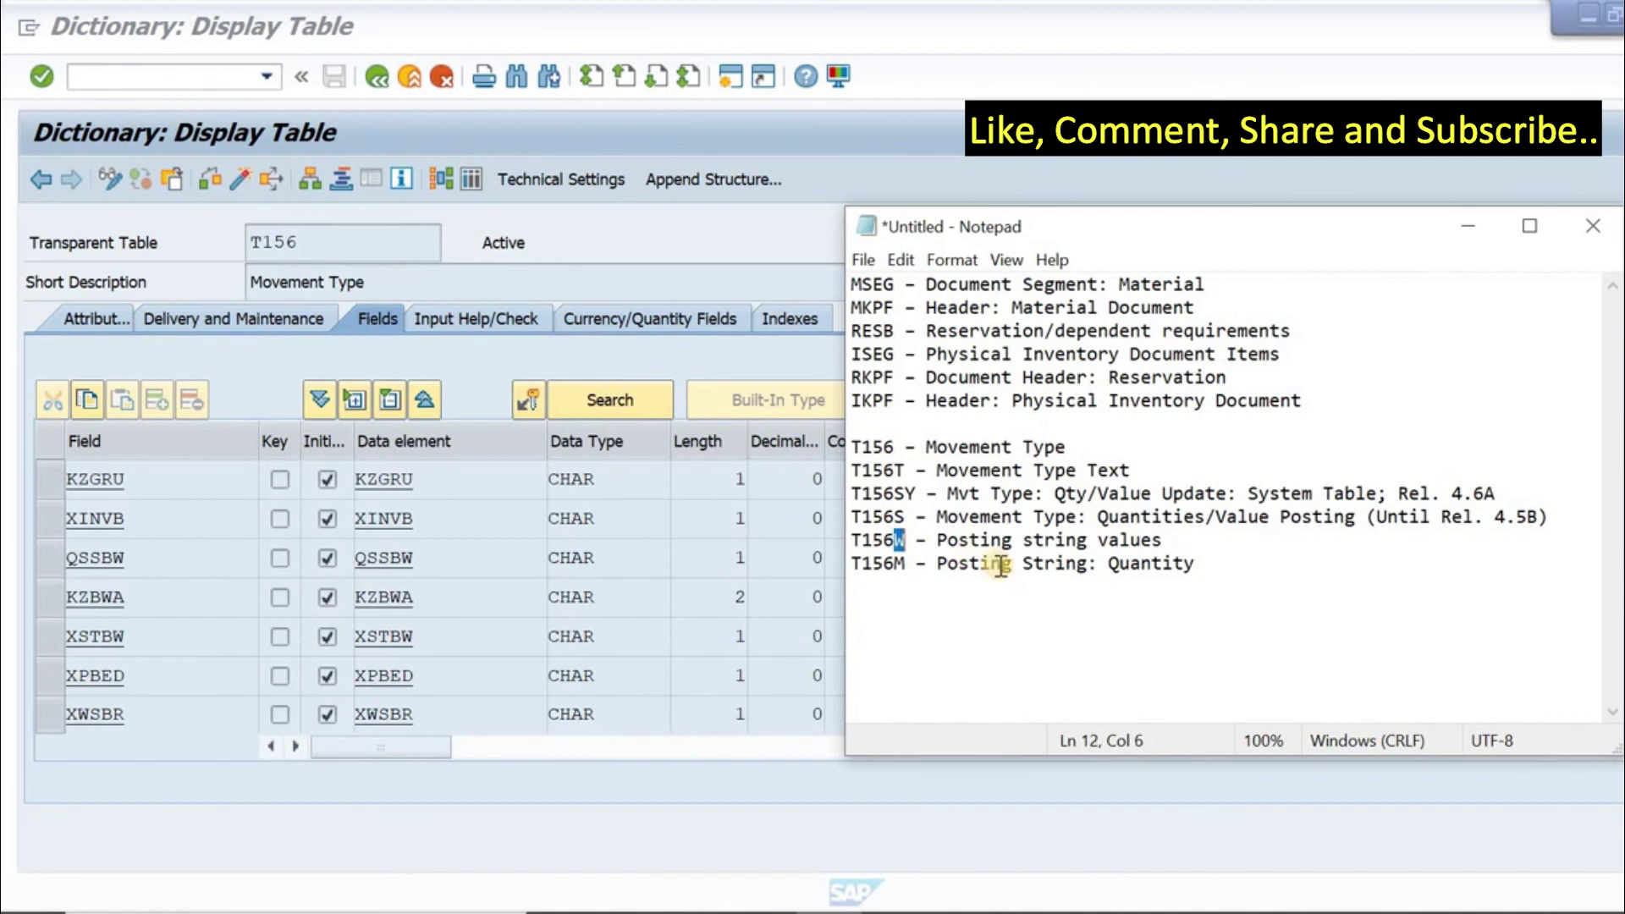
{"action": "left_click_drag", "start_coordinate": [1087, 567], "coordinate": [1155, 565]}
{"action": "left_click", "coordinate": [899, 563]}
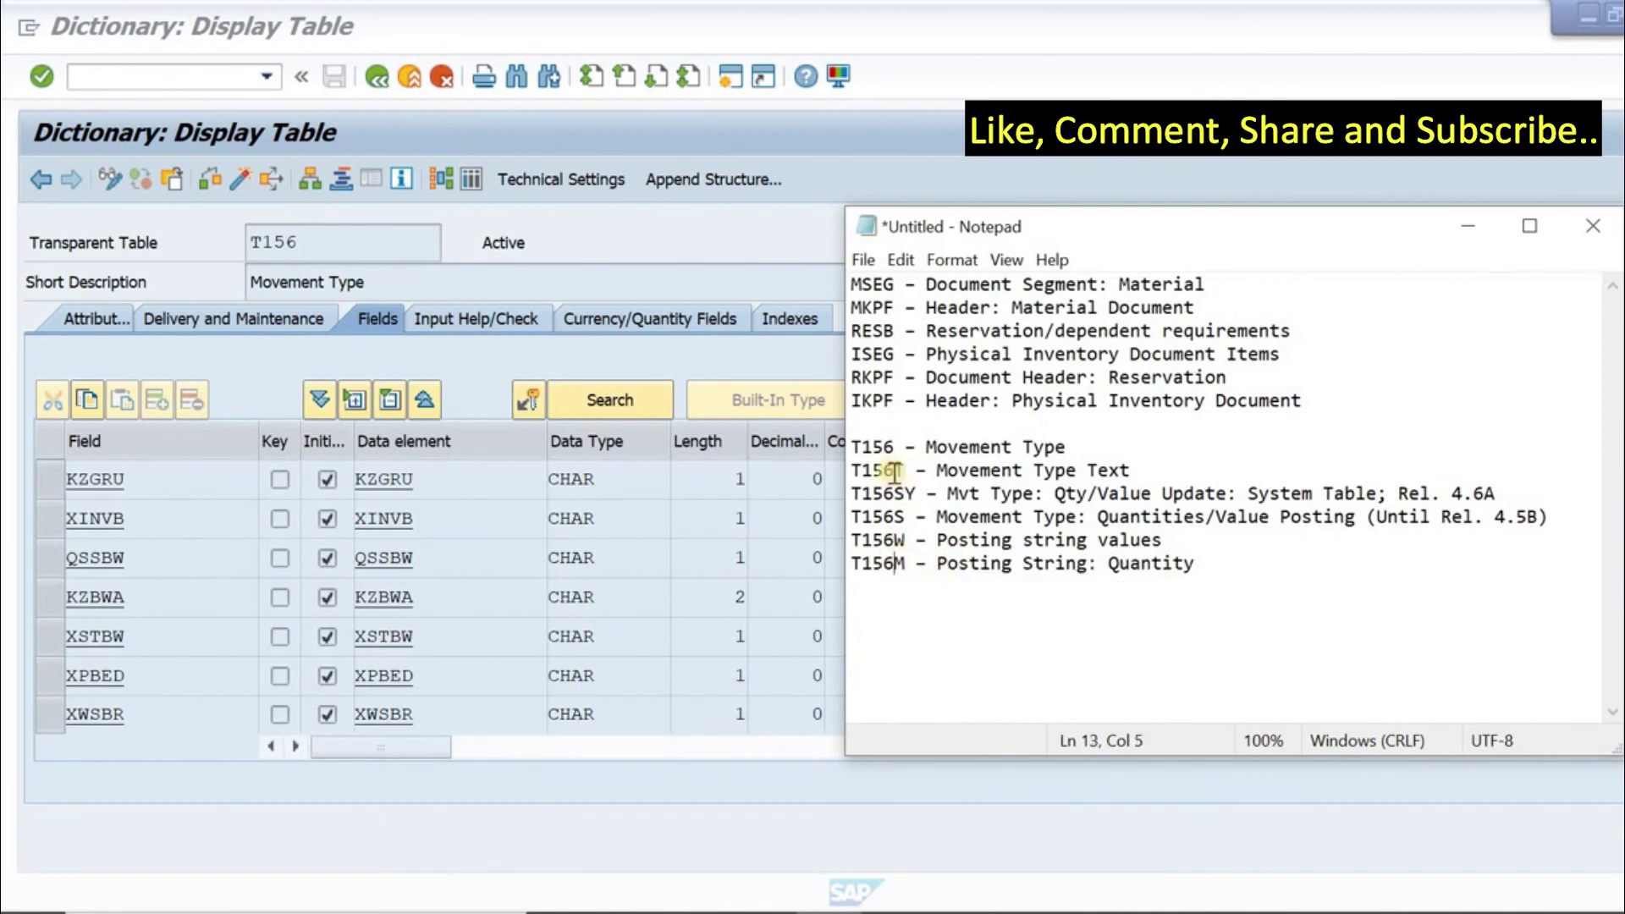
Review how the main table T156 in the Notepad list relates to the tables T156T through T156M beneath it
{"action": "left_click", "coordinate": [854, 447]}
{"action": "left_click_drag", "start_coordinate": [989, 447], "coordinate": [1058, 447]}
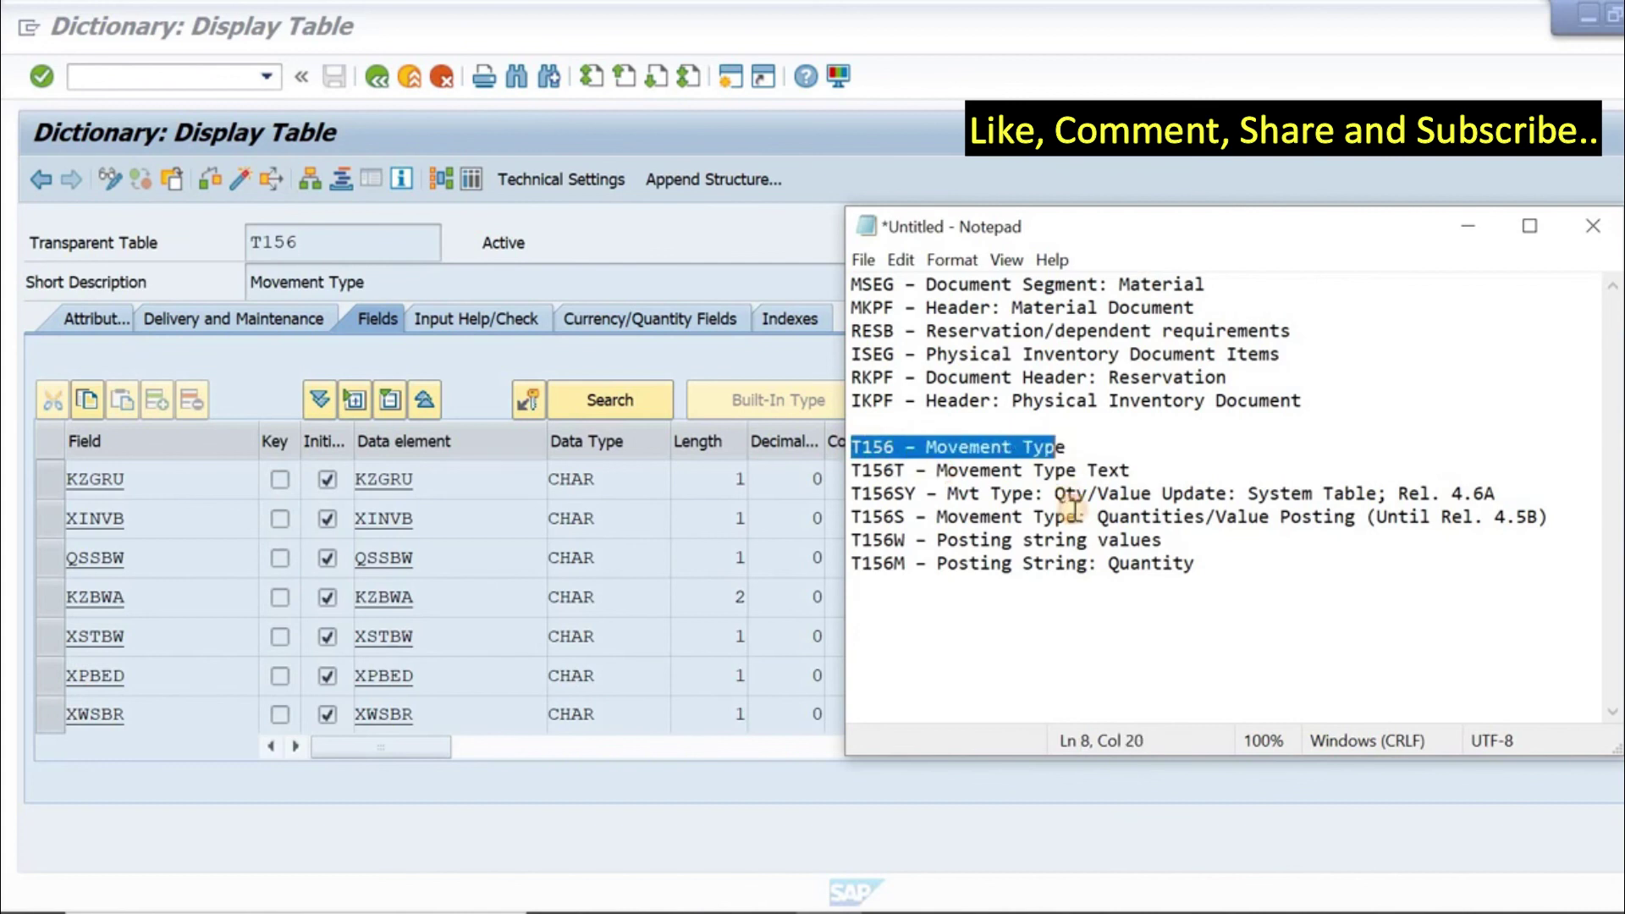
{"action": "left_click", "coordinate": [1073, 509]}
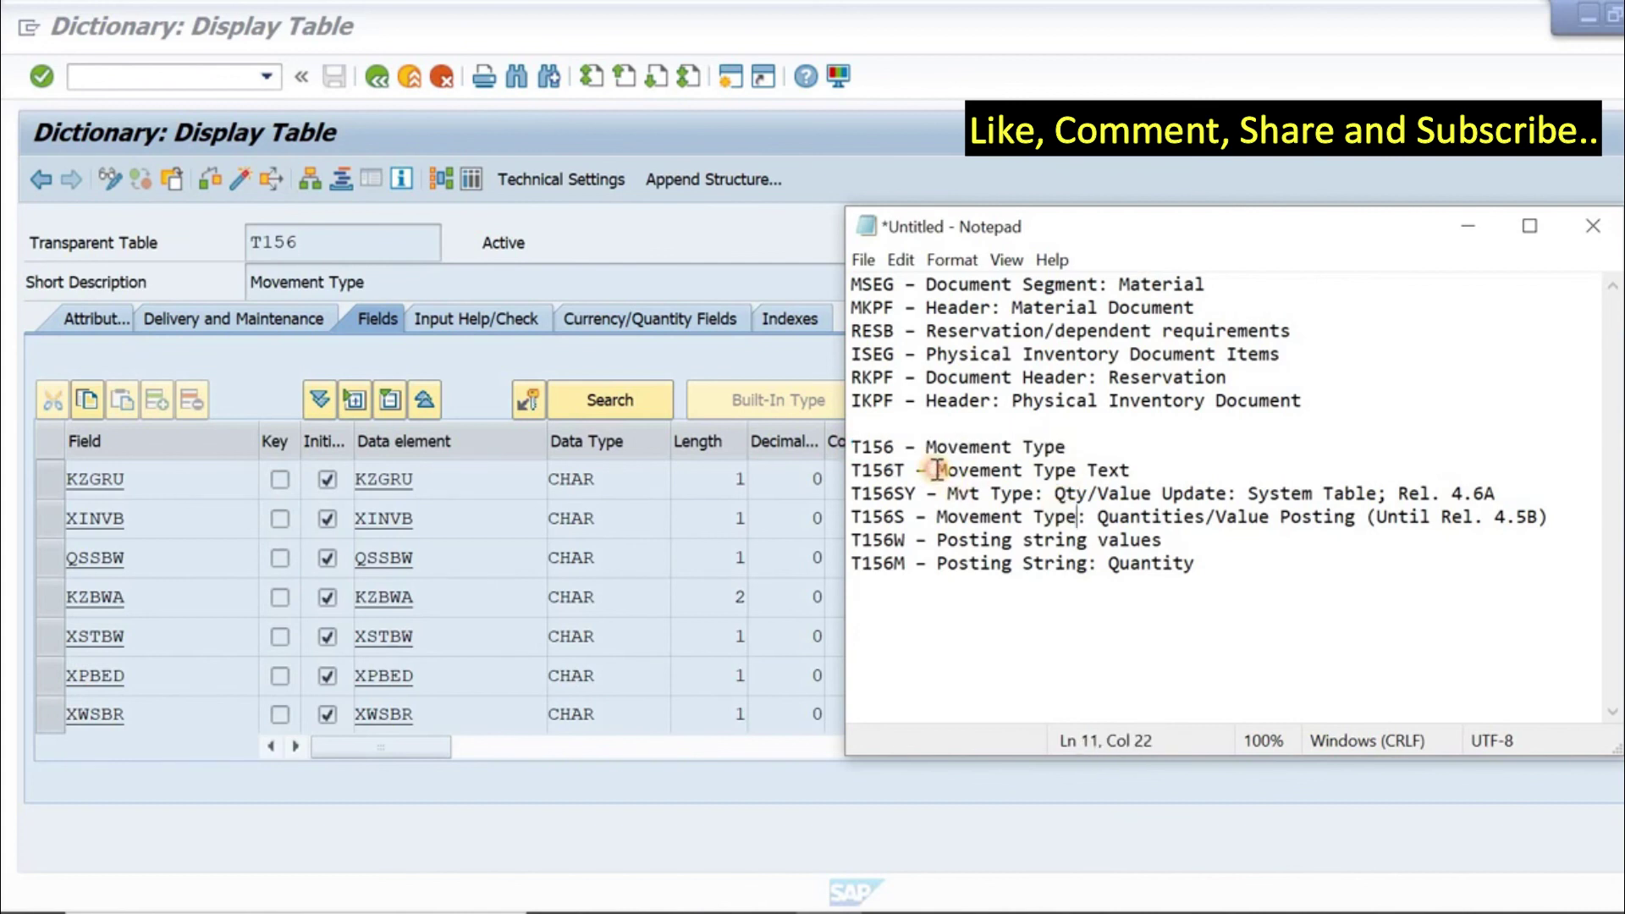
{"action": "left_click_drag", "start_coordinate": [937, 469], "coordinate": [1172, 563]}
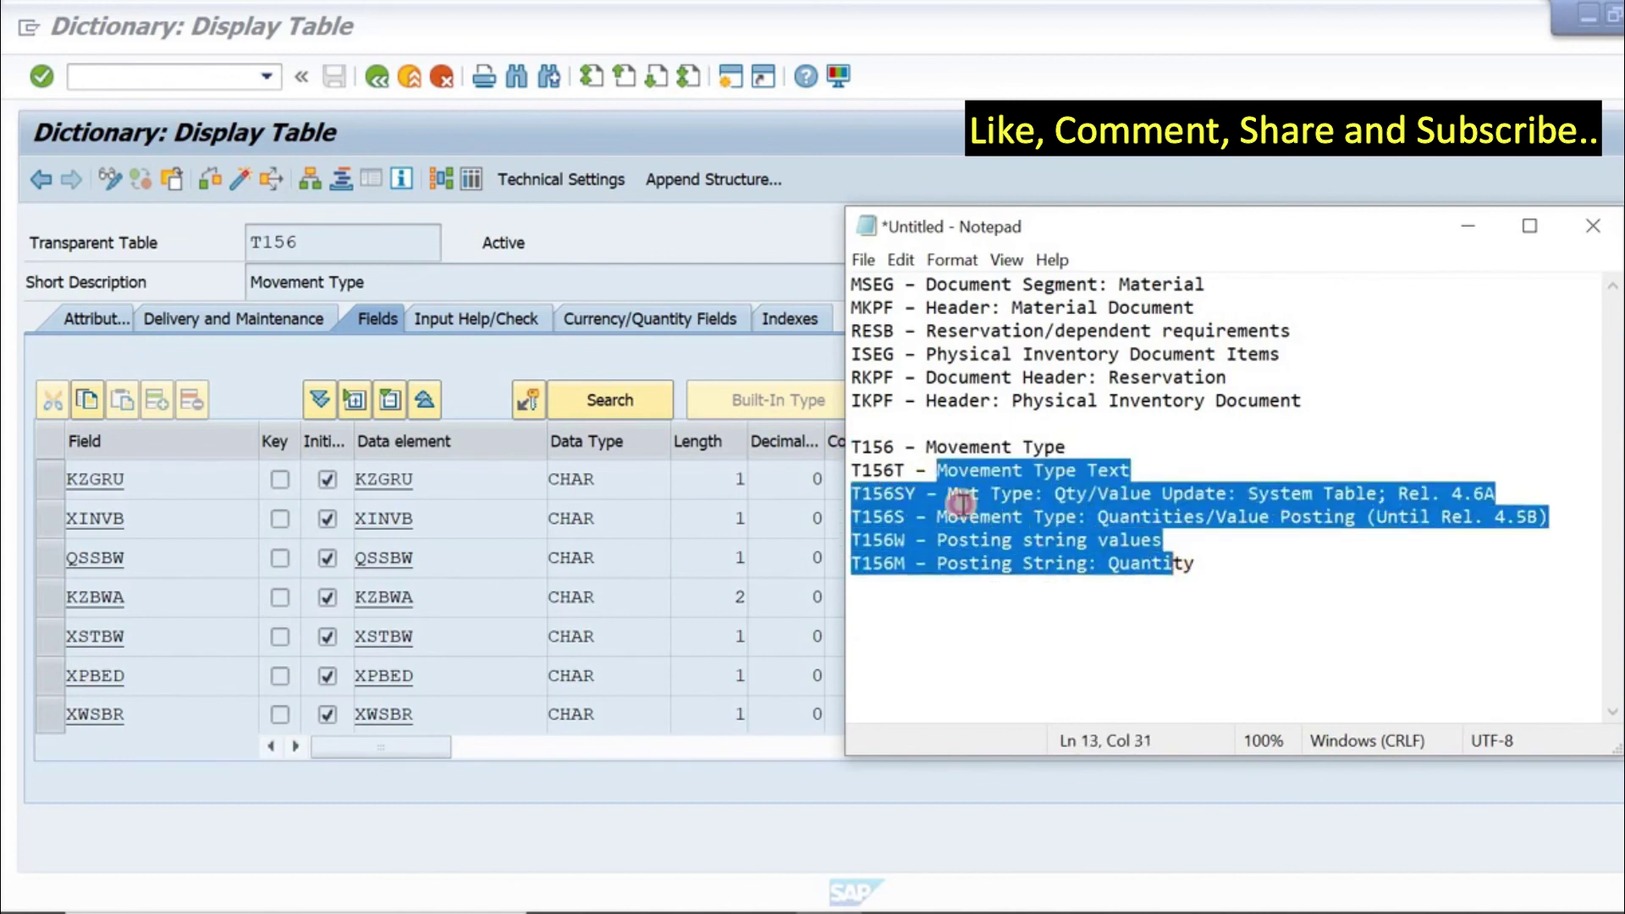
{"action": "left_click", "coordinate": [992, 518]}
{"action": "left_click", "coordinate": [896, 470]}
{"action": "left_click_drag", "start_coordinate": [899, 470], "coordinate": [939, 563]}
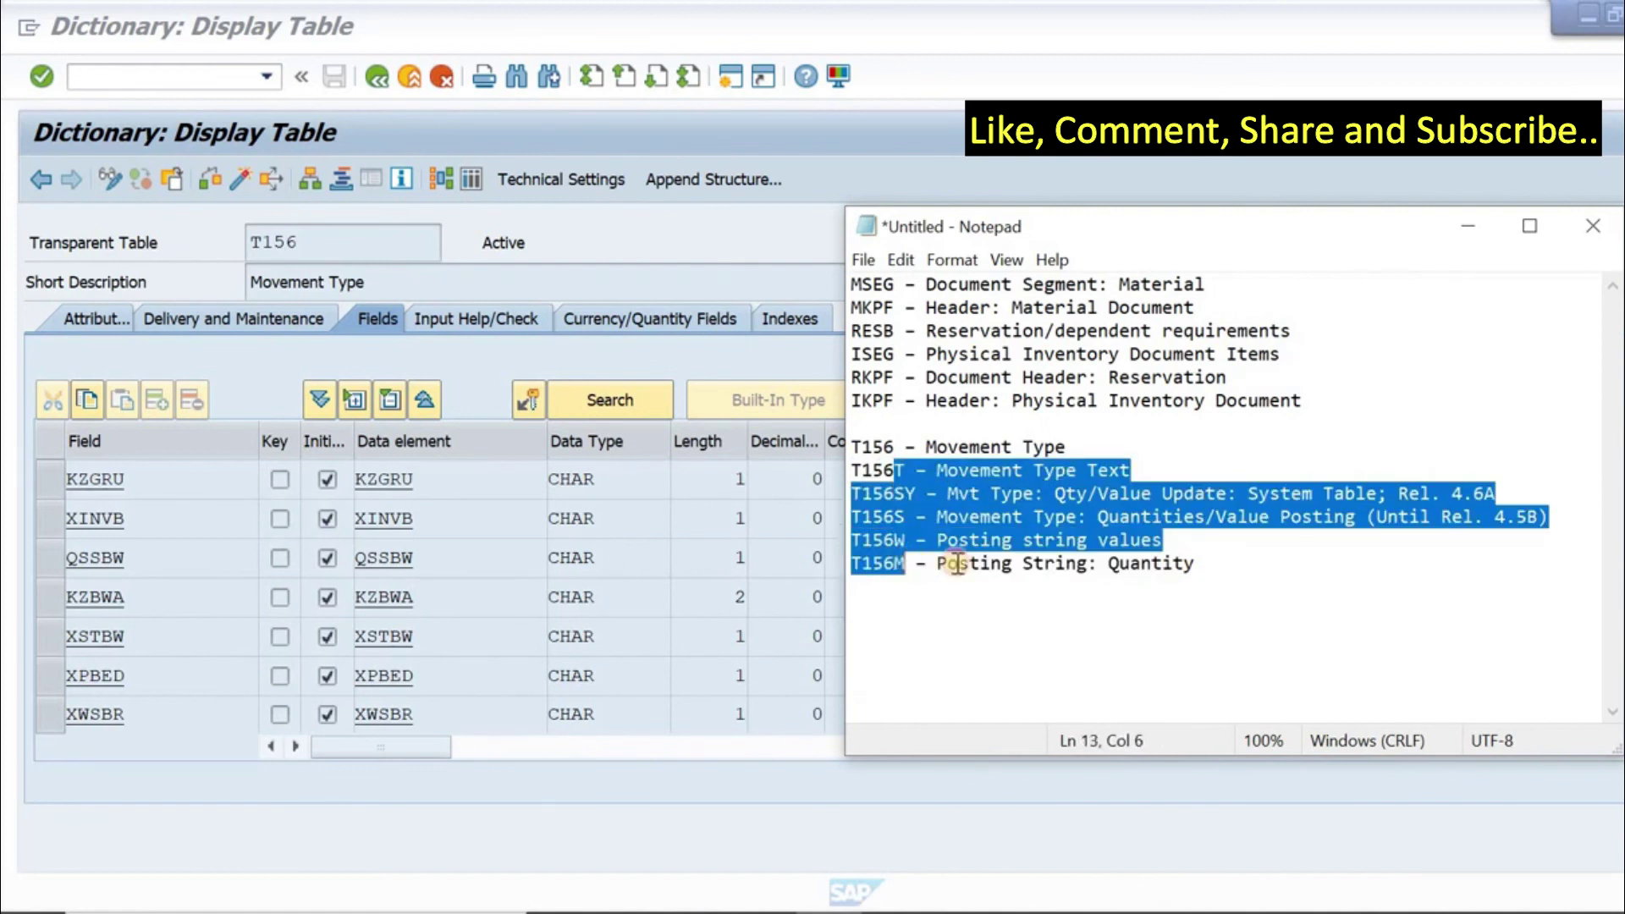
{"action": "left_click", "coordinate": [1253, 572]}
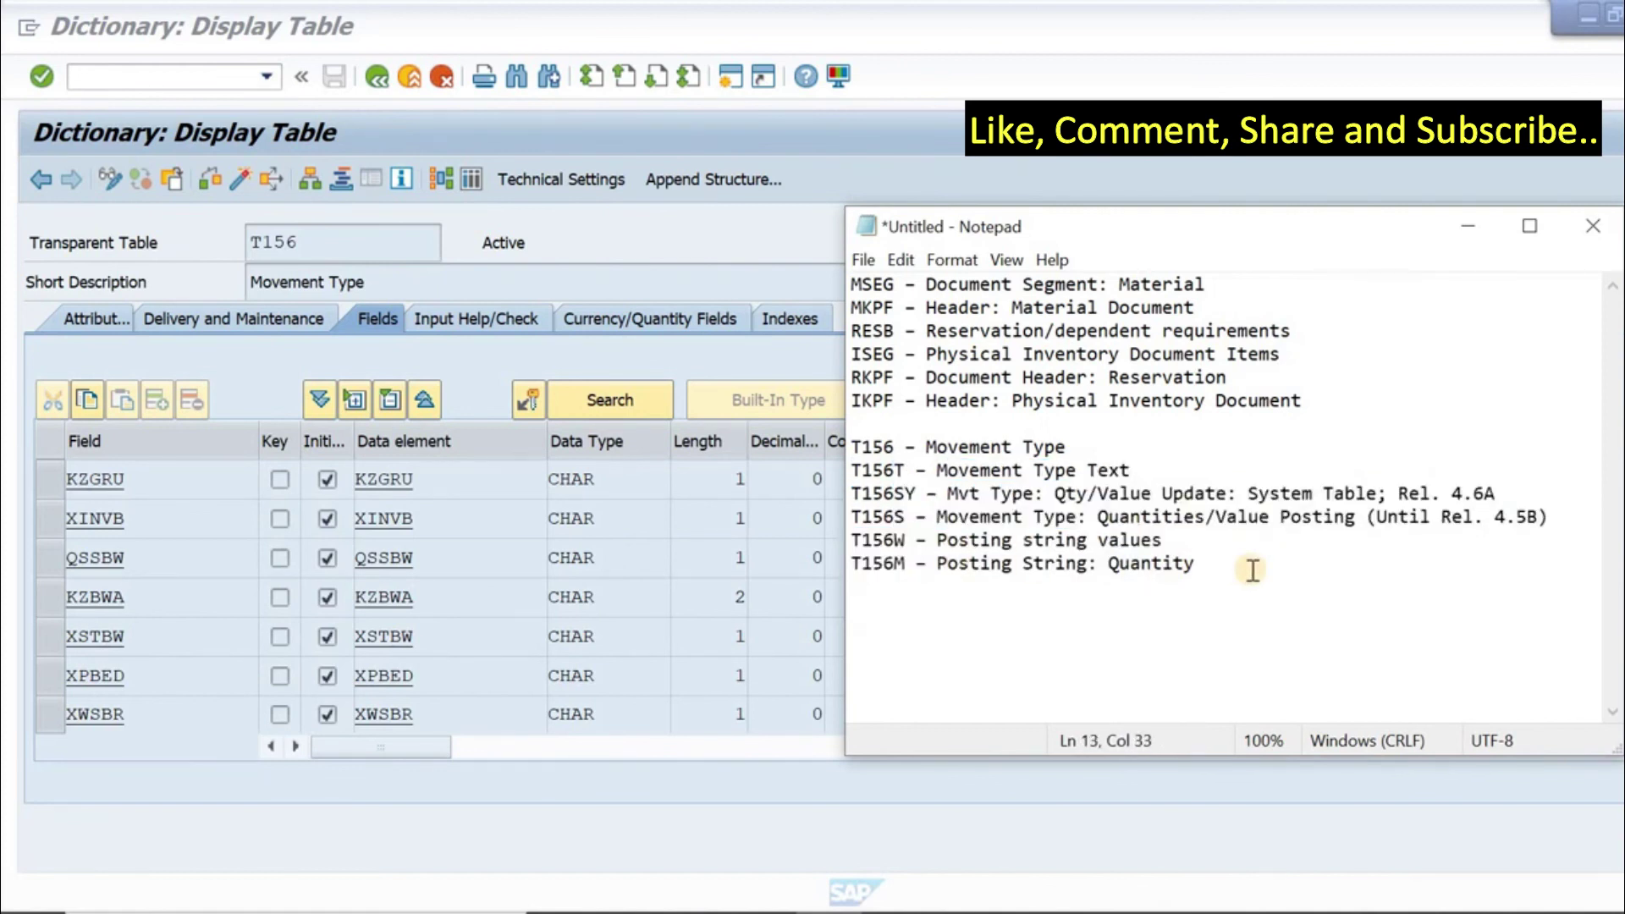